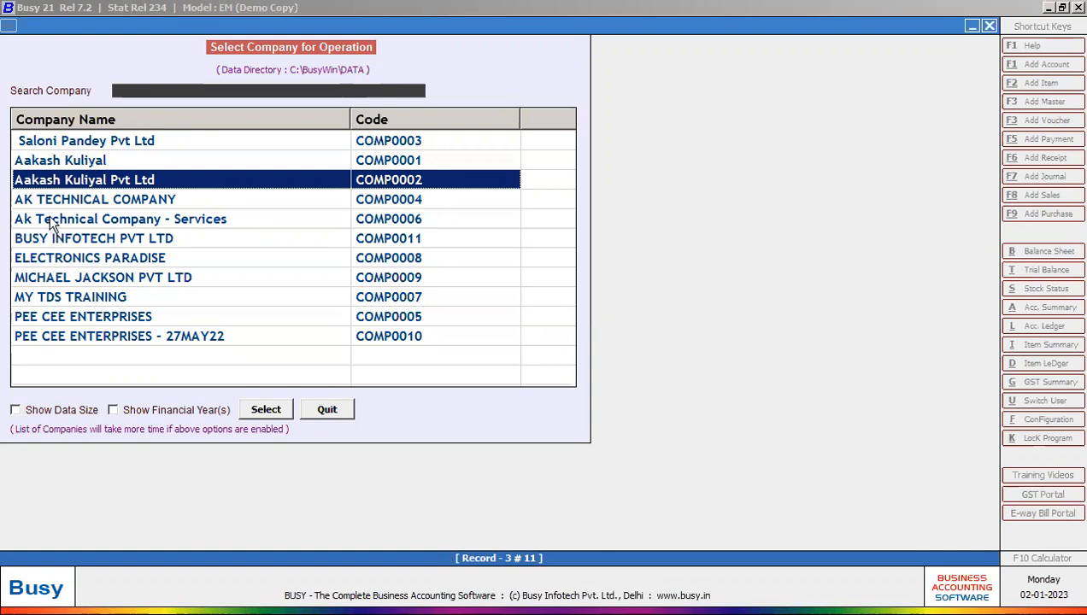
Step: Try opening a company, cancel the database upgrade, then quit company selection to the main menu
click(266, 409)
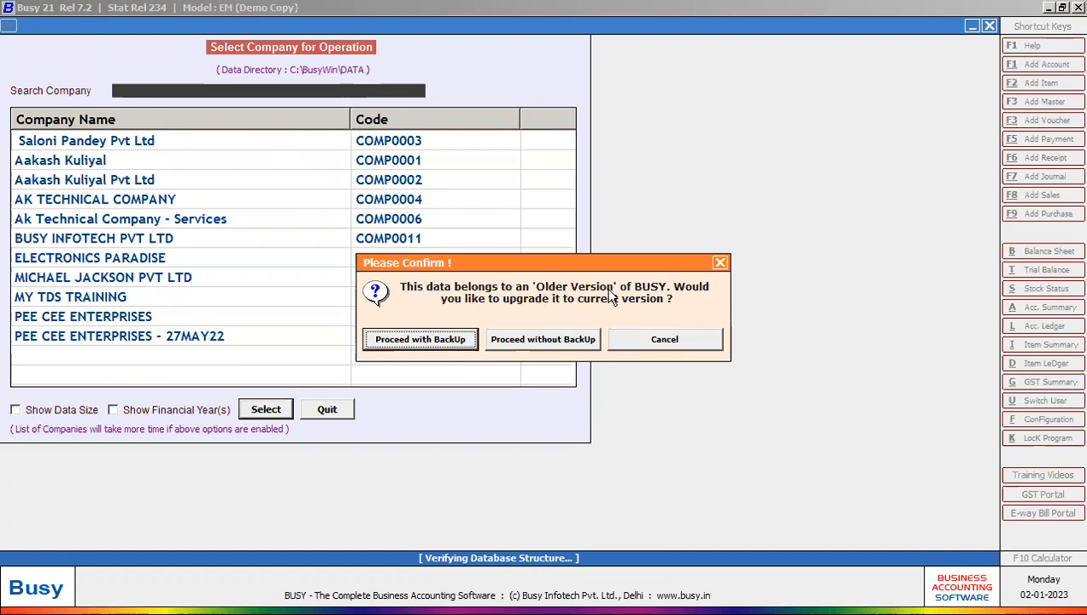
click(722, 265)
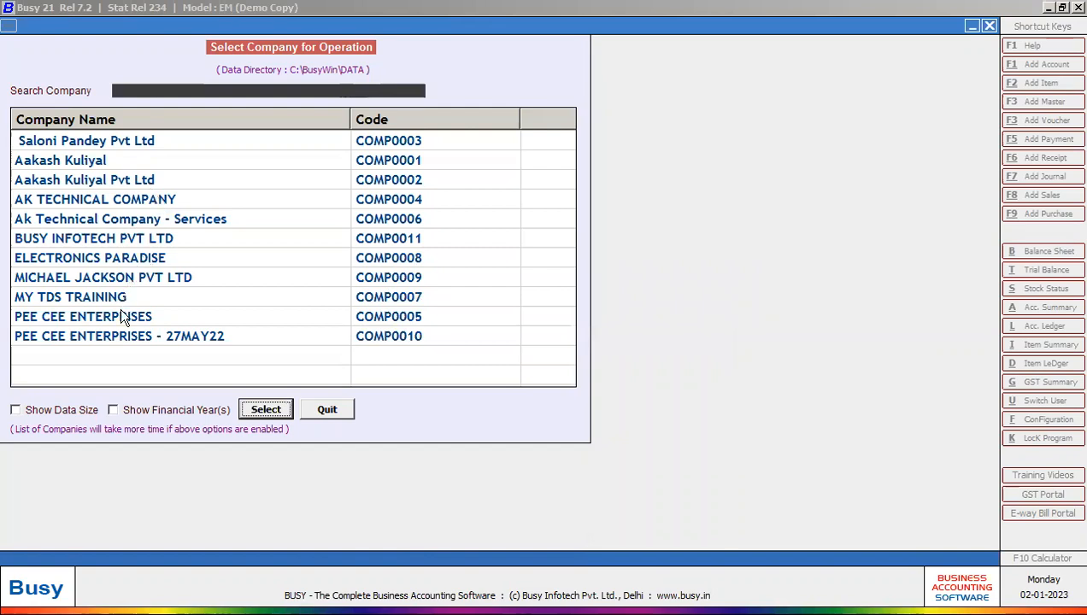
click(125, 161)
click(177, 179)
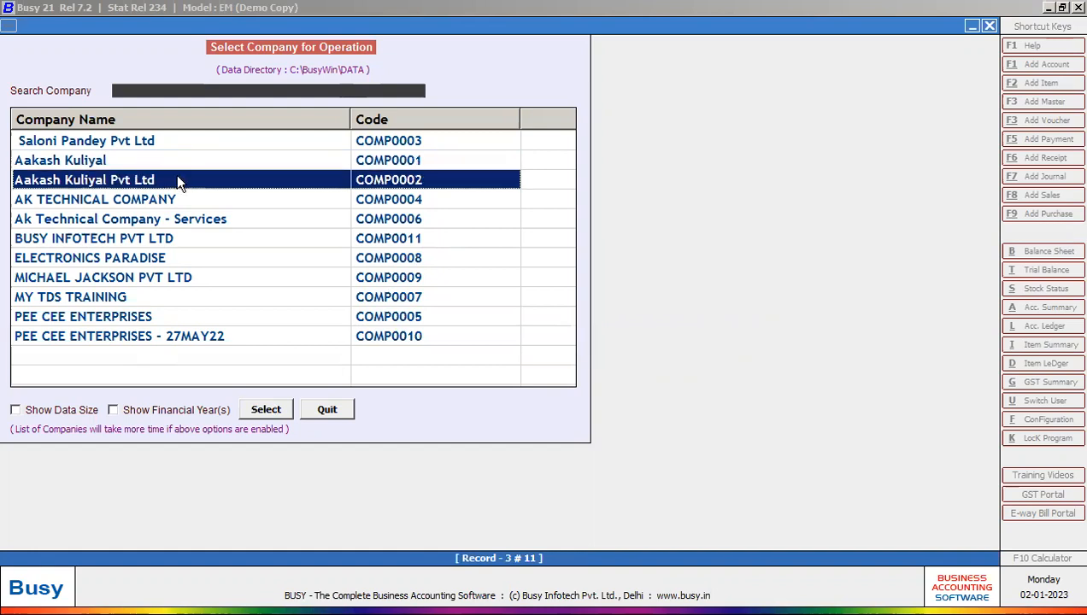
click(146, 218)
click(150, 240)
click(150, 316)
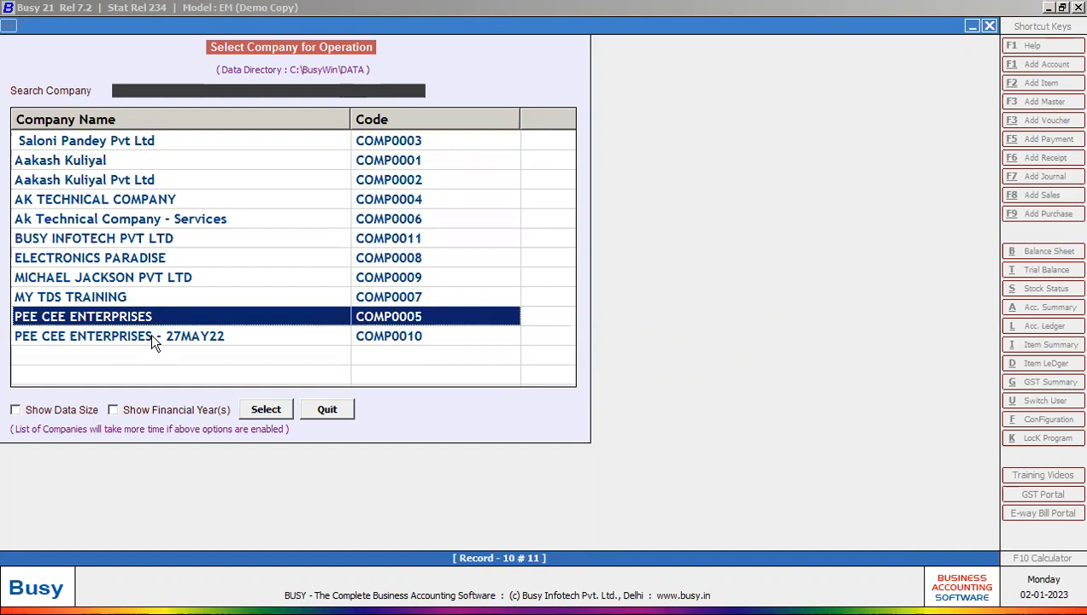
click(152, 336)
click(325, 408)
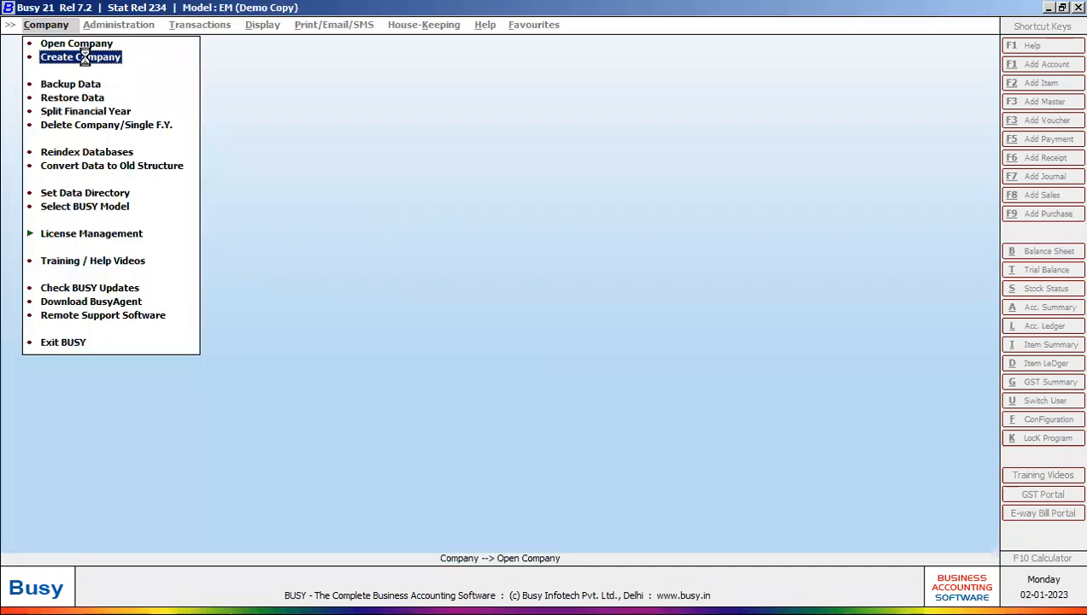
Step: Create a company named 'busy training solutions pvt ltd', short name BTSPL, state Uttar Pradesh
click(157, 63)
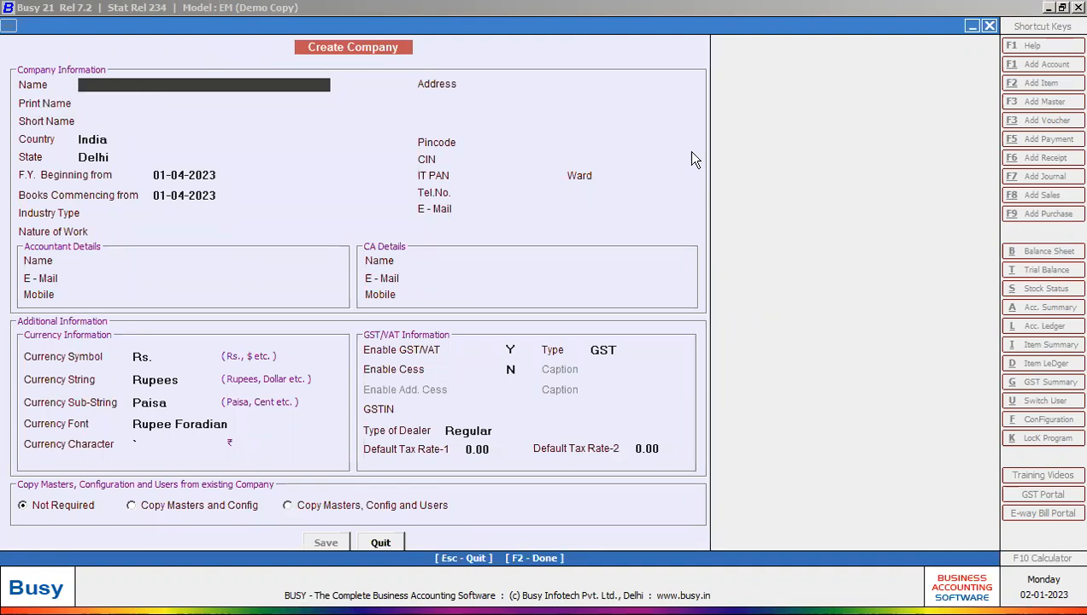
text(busy training solution)
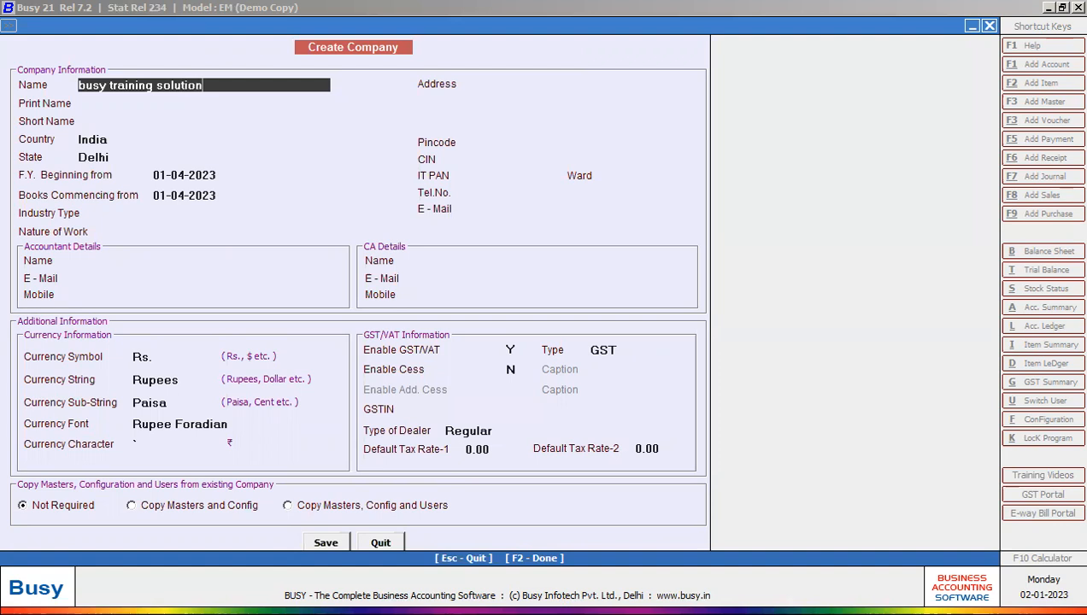
text(s pvt ltd)
key(Return)
key(Return)
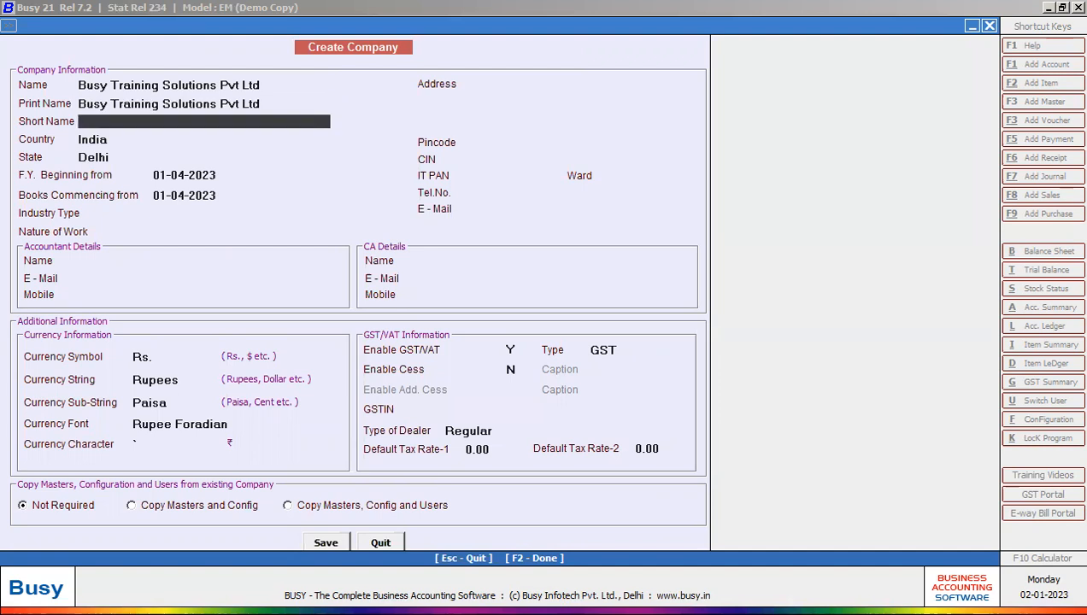
text(BTSPL)
key(Return)
key(Return)
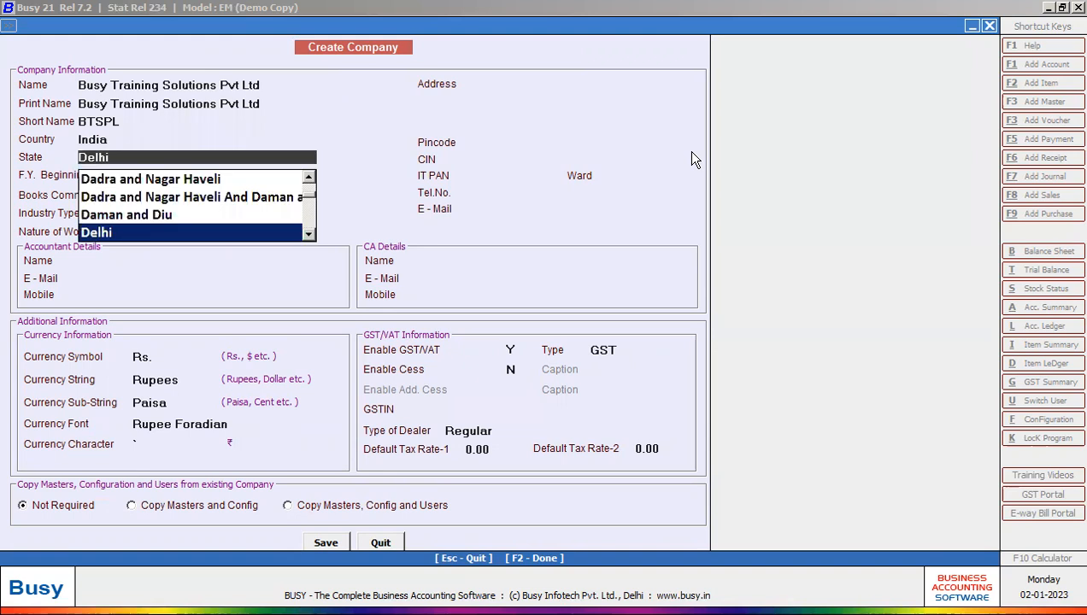
text(UTT)
key(Up)
key(Return)
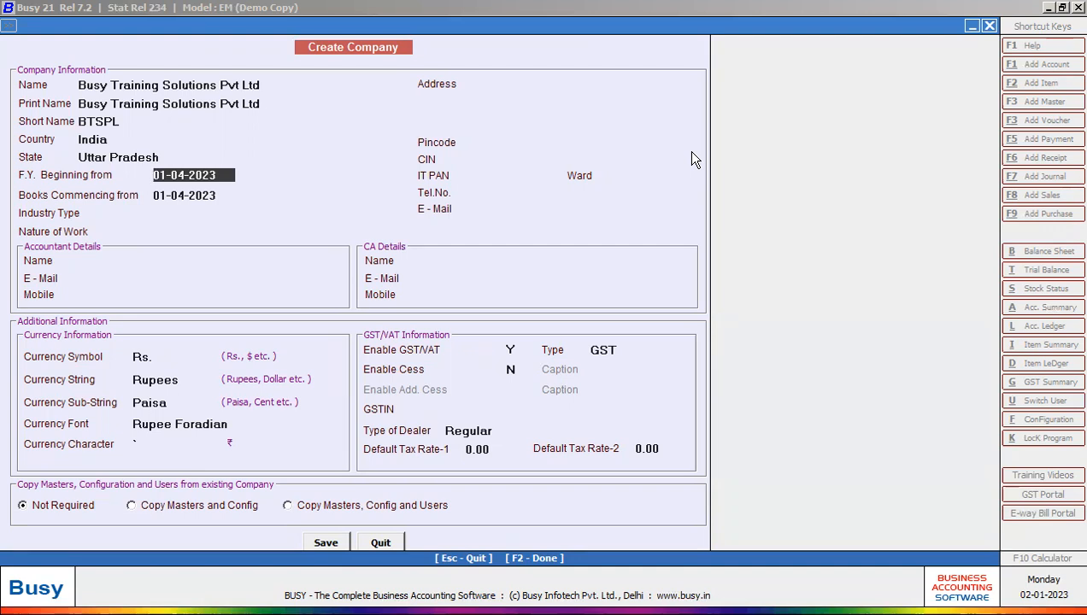
Step: Set F.Y. and books commencing to 01-04-2022, industry Services, nature of work Service Provider
text(1/4/22)
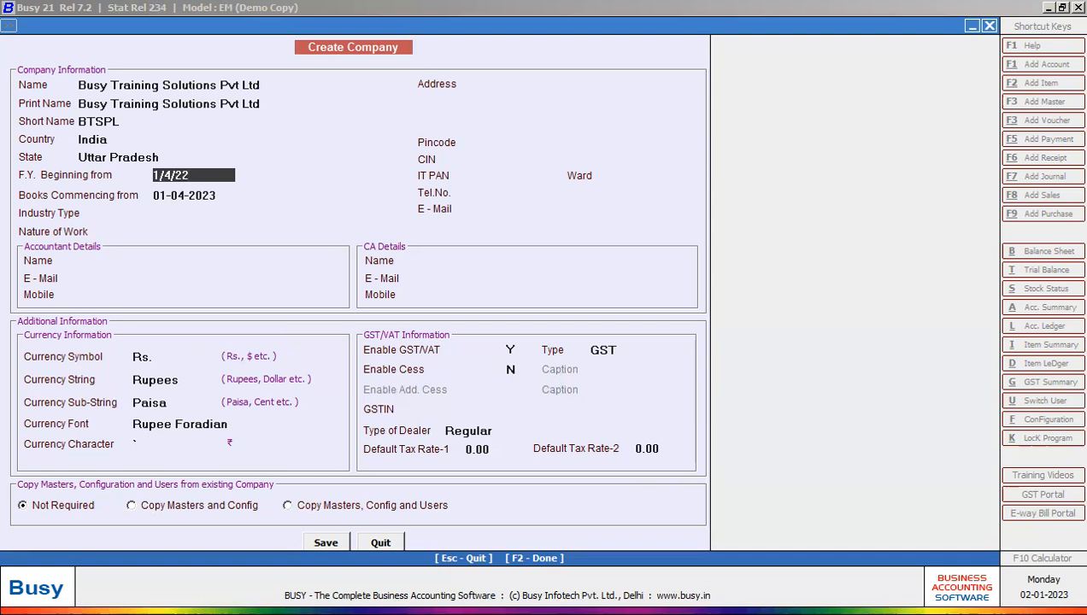
key(Return)
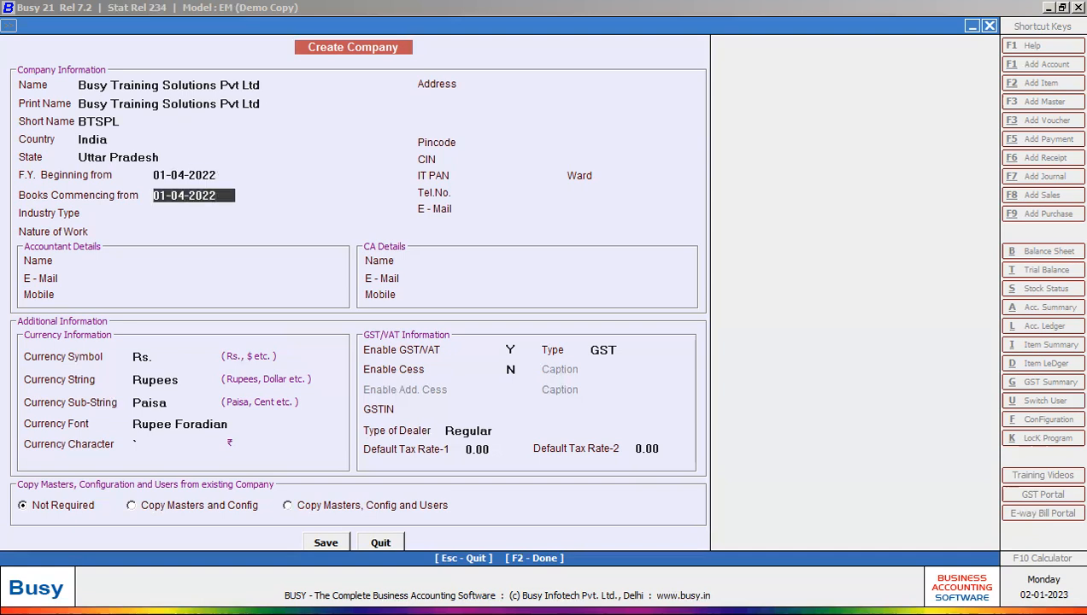
key(Return)
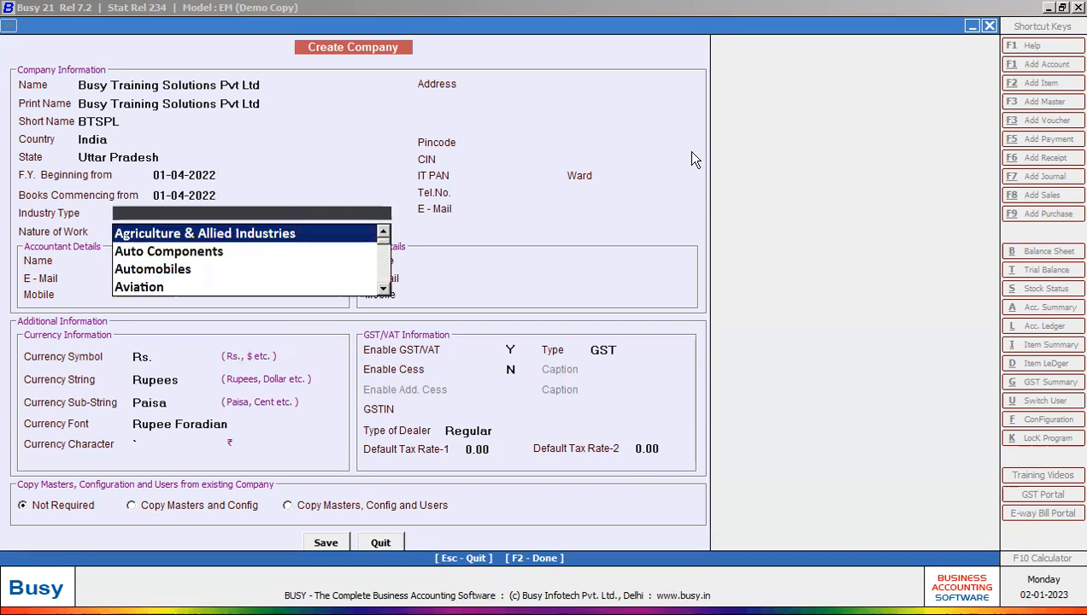
key(Down)
key(Down)
key(Down)
key(Down)
key(Down)
key(Down)
key(Down)
key(Down)
key(Down)
key(Down)
key(Down)
key(Down)
key(Down)
key(Down)
key(Down)
key(Down)
key(Down)
key(Down)
key(Down)
key(Down)
key(Down)
key(Down)
key(Down)
key(Down)
key(Down)
key(Down)
key(Down)
key(Down)
key(Down)
key(Down)
key(Down)
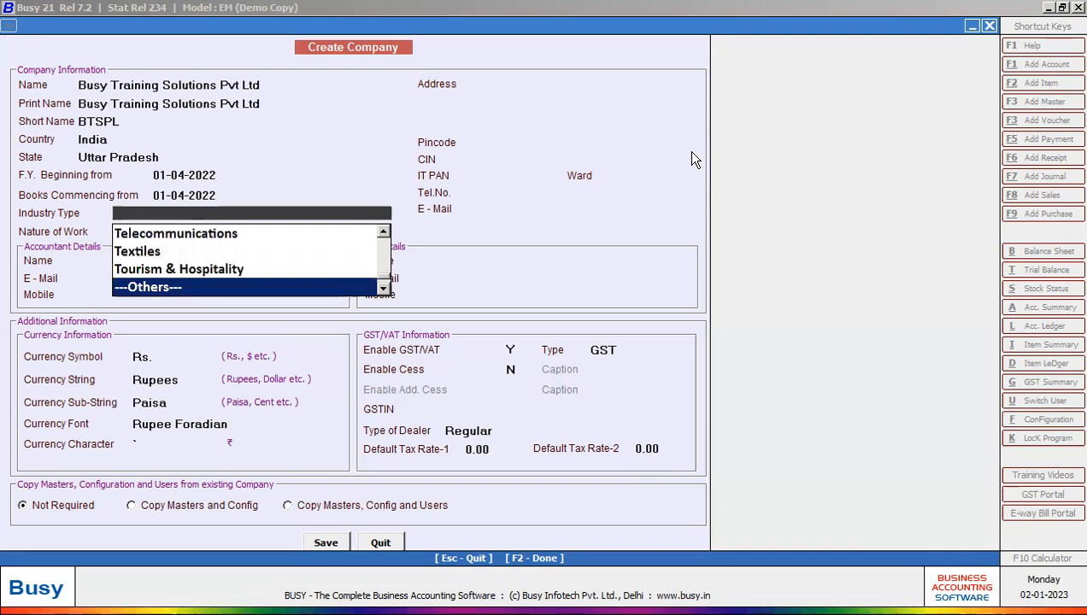
key(Up)
key(Up)
key(Up)
key(Up)
key(Up)
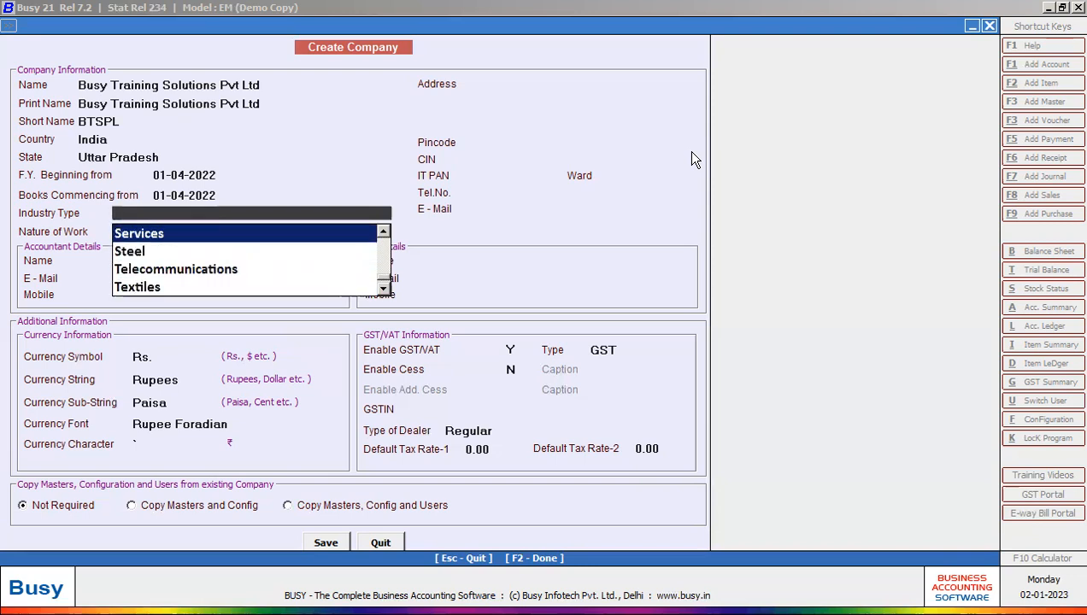
key(Return)
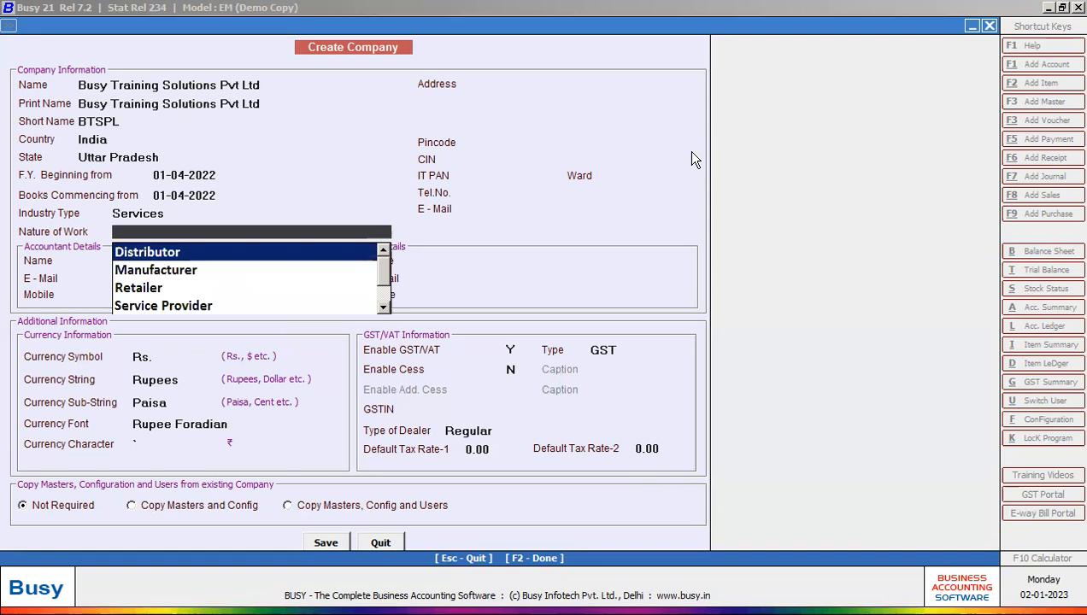
key(Down)
key(Down)
key(Down)
key(Down)
key(Down)
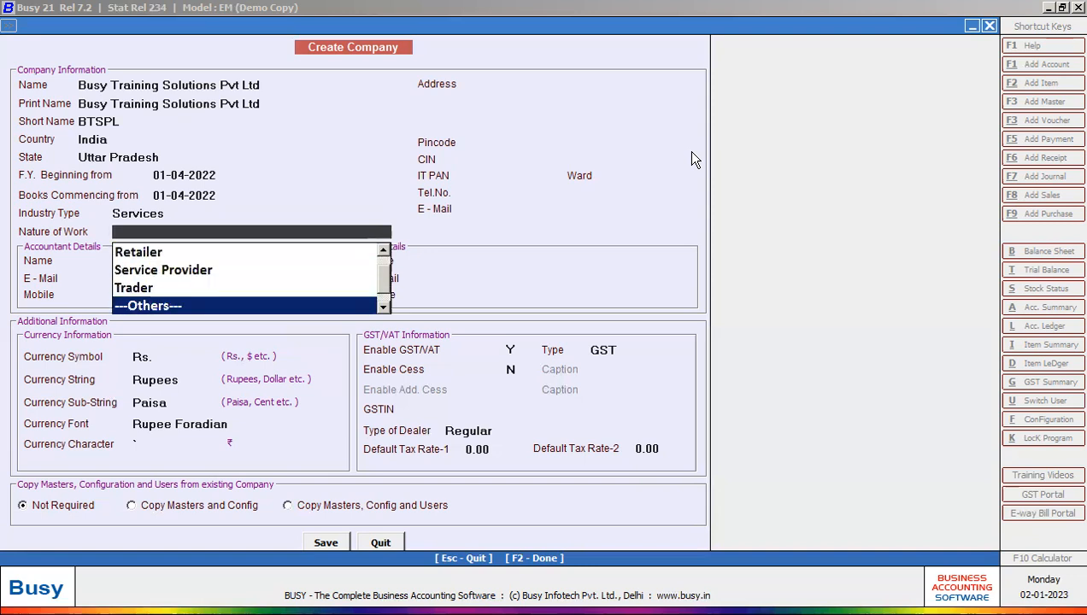
key(Up)
key(Up)
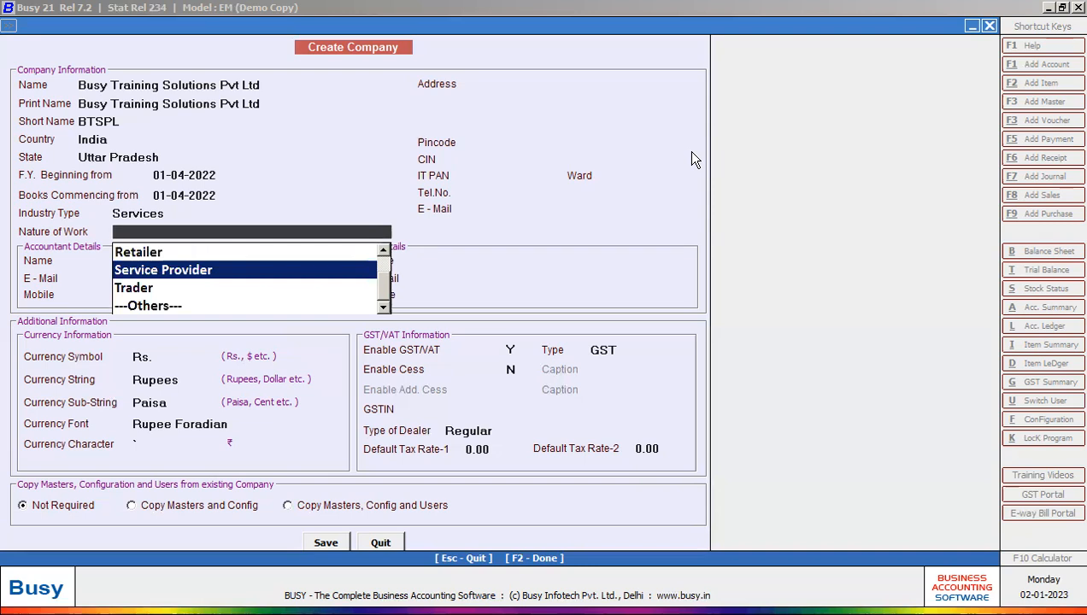
key(Return)
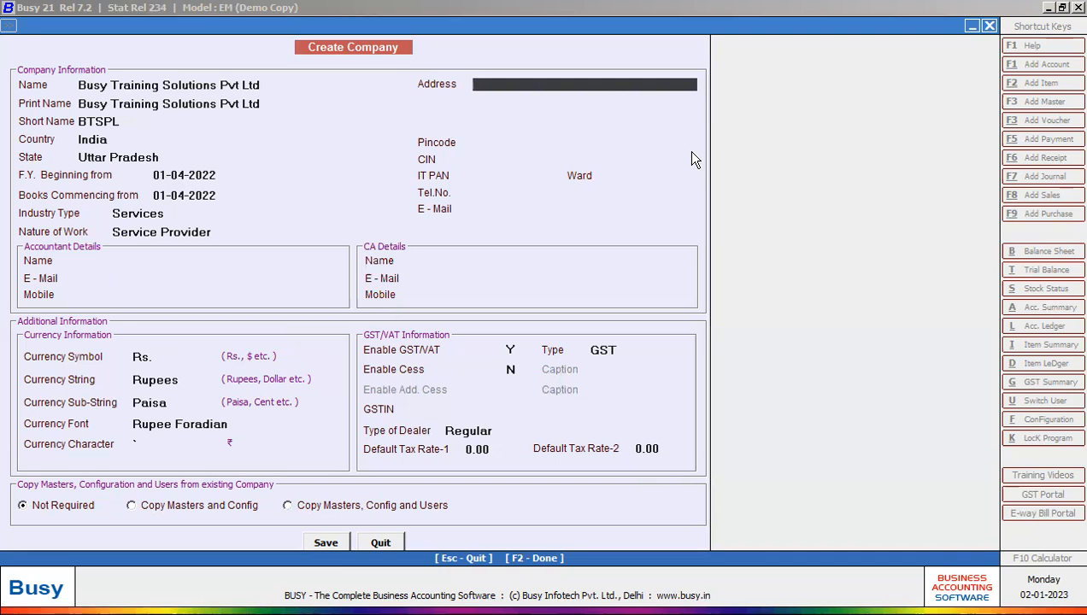
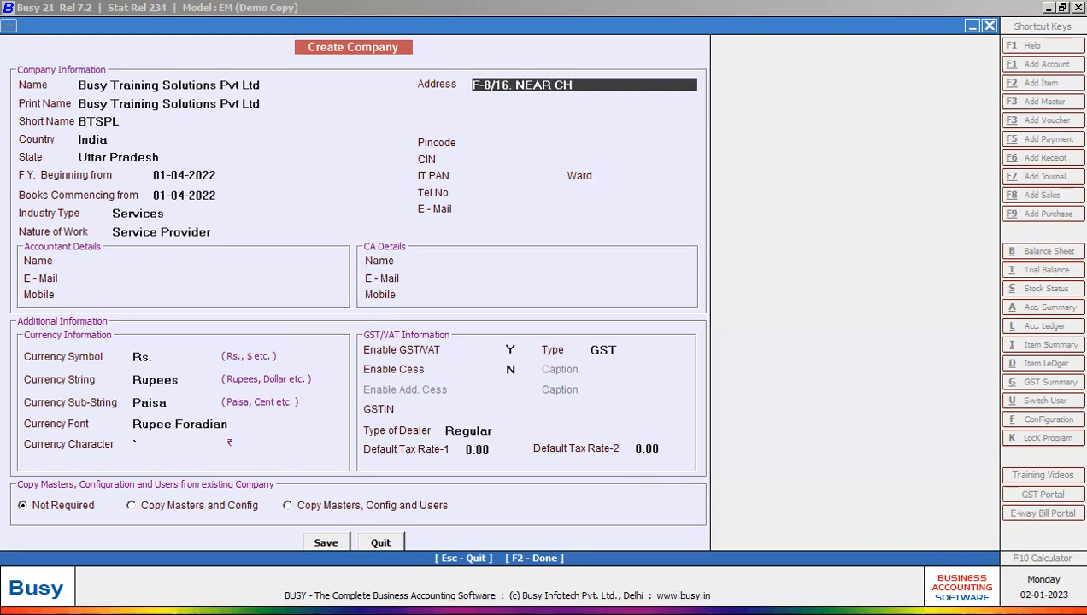
Step: Fill in the company's two-line address and finish the form to reach the save prompt
key(Return)
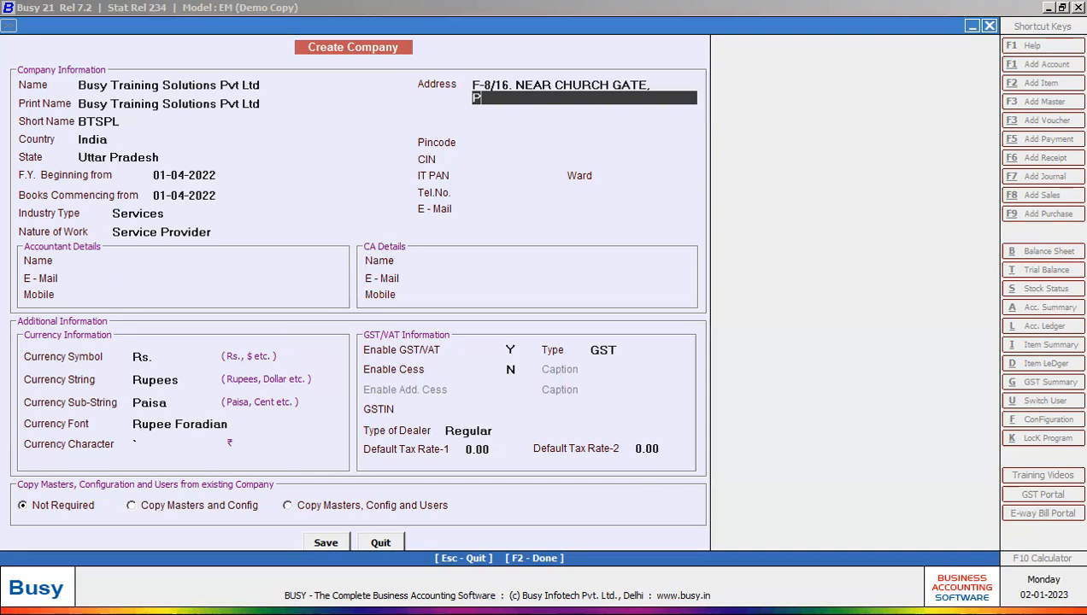
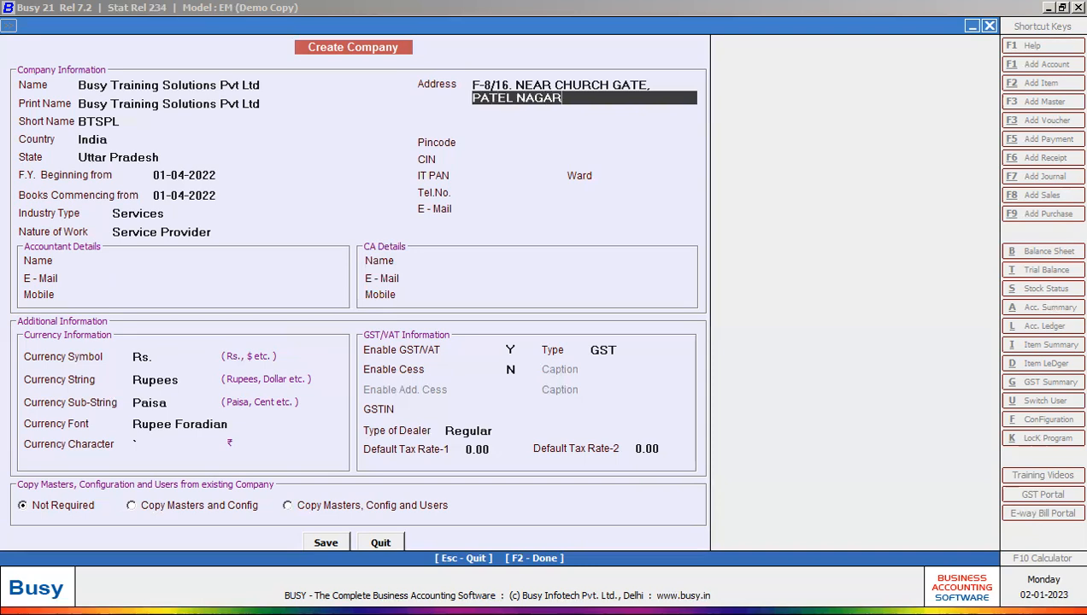
key(Return)
key(Return)
key(Return)
key(Return)
key(Return)
key(Return)
key(Return)
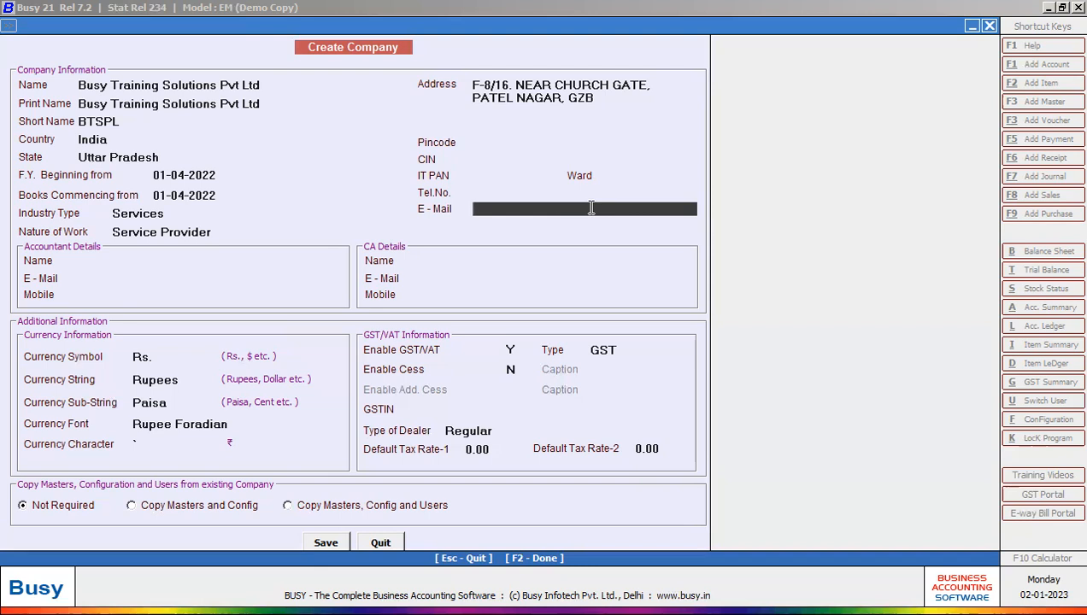
key(F2)
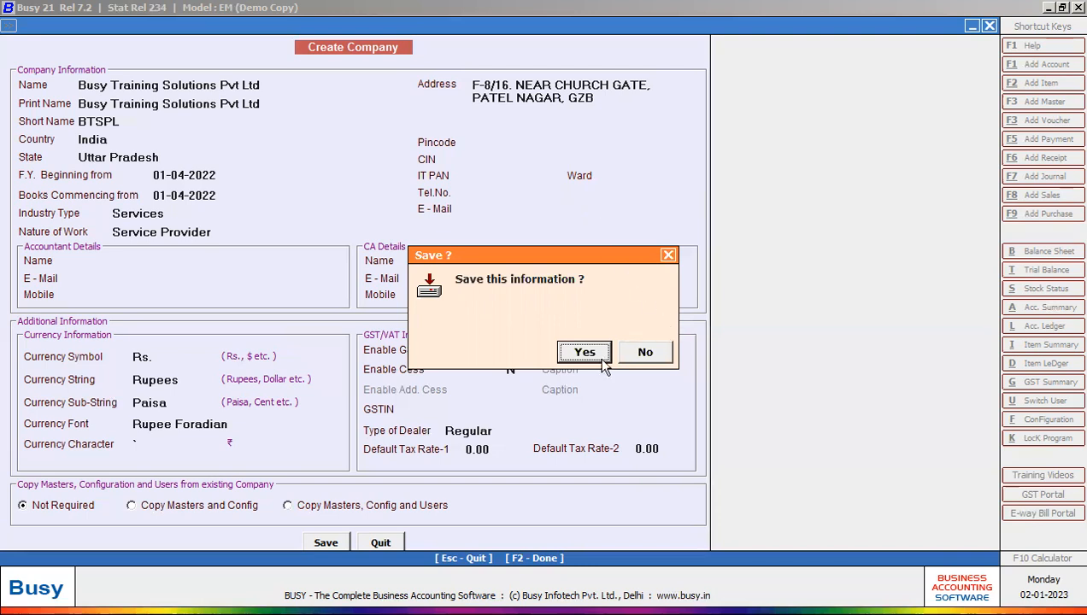
Step: Decline the first save, set Enable GST/VAT to N, then save the company
click(644, 352)
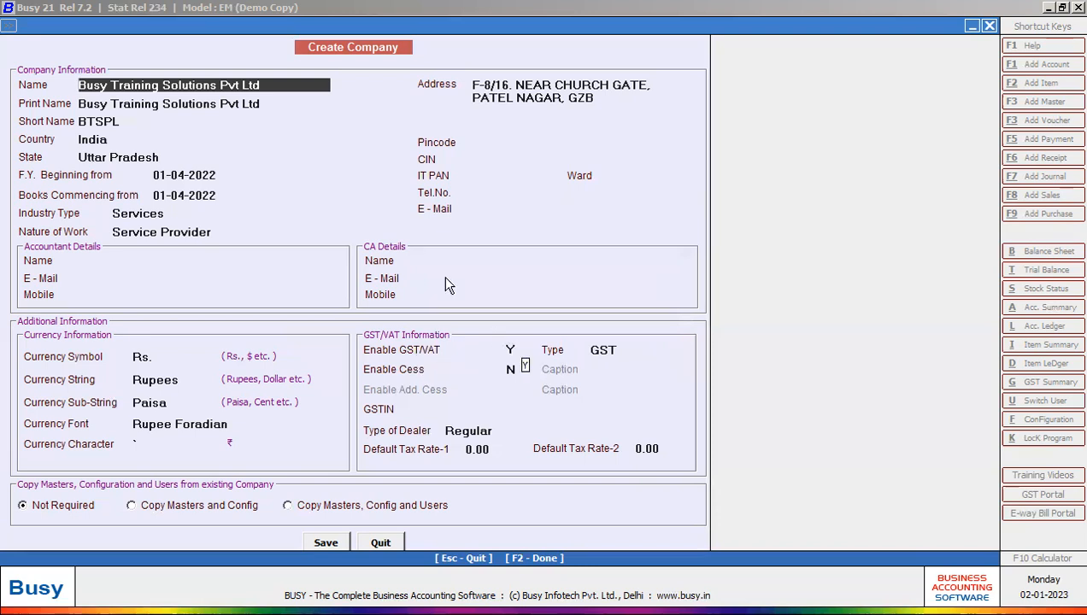
click(512, 350)
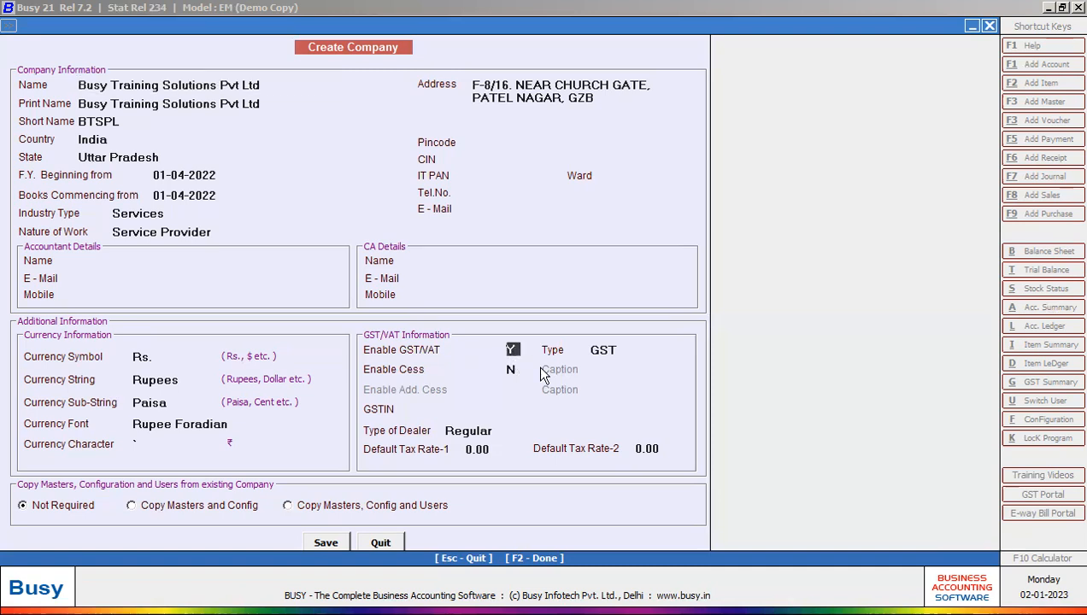
key(n)
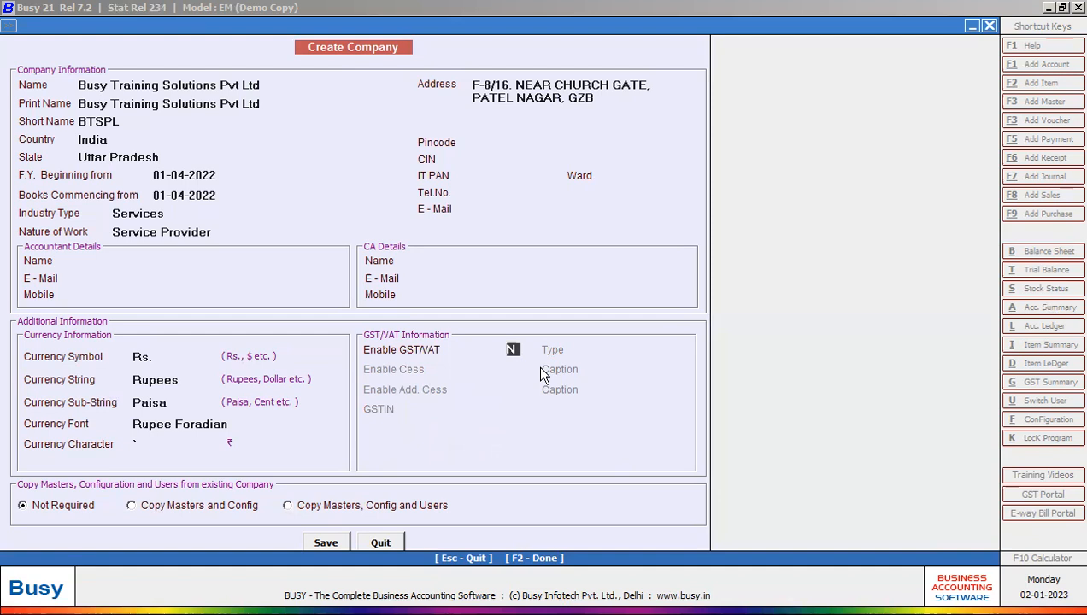
key(F2)
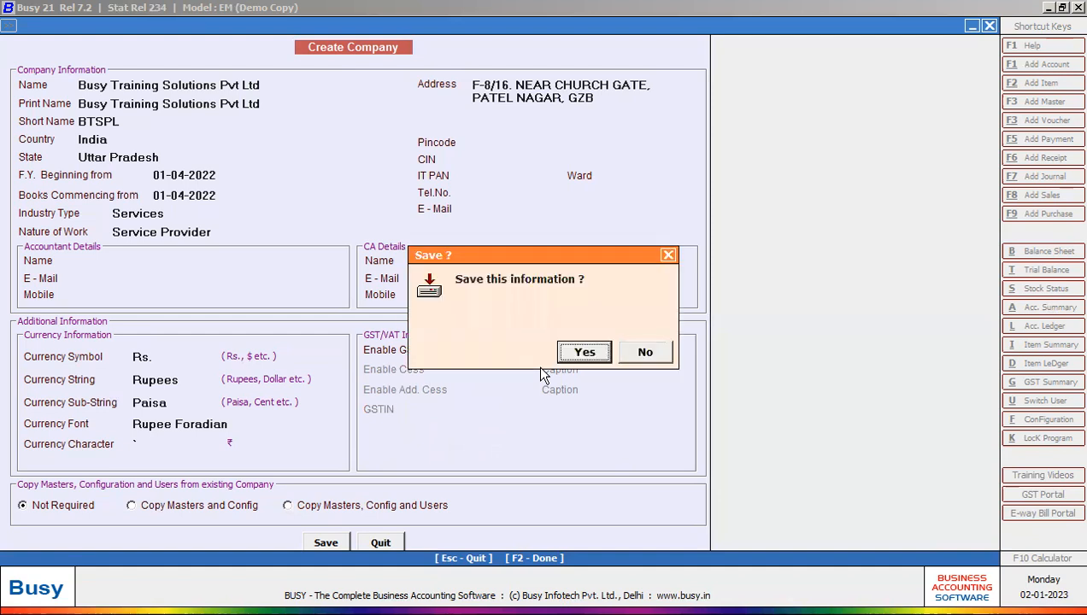
key(Return)
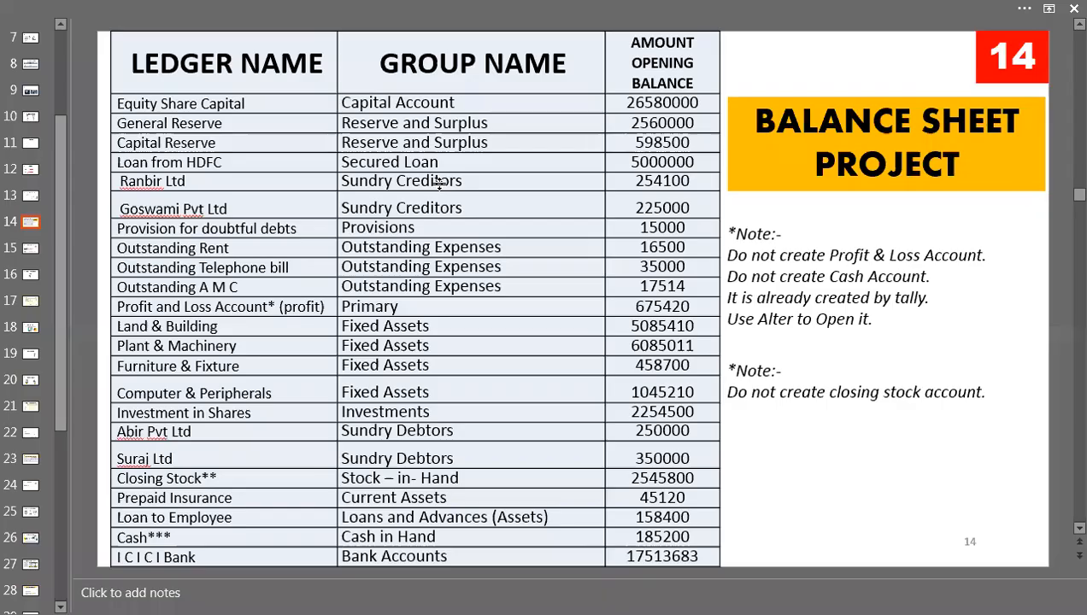
Step: Review the slide 14 ledger table around Goswami Pvt Ltd in PowerPoint
click(253, 208)
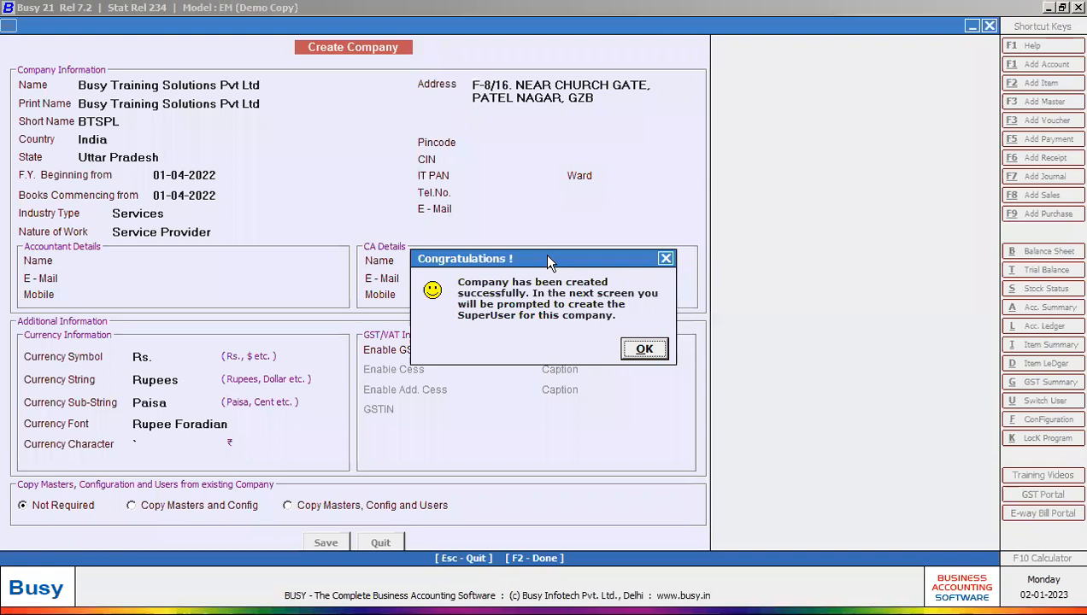
Step: Acknowledge the company-created message and save with User Authentication Required set to N
click(637, 348)
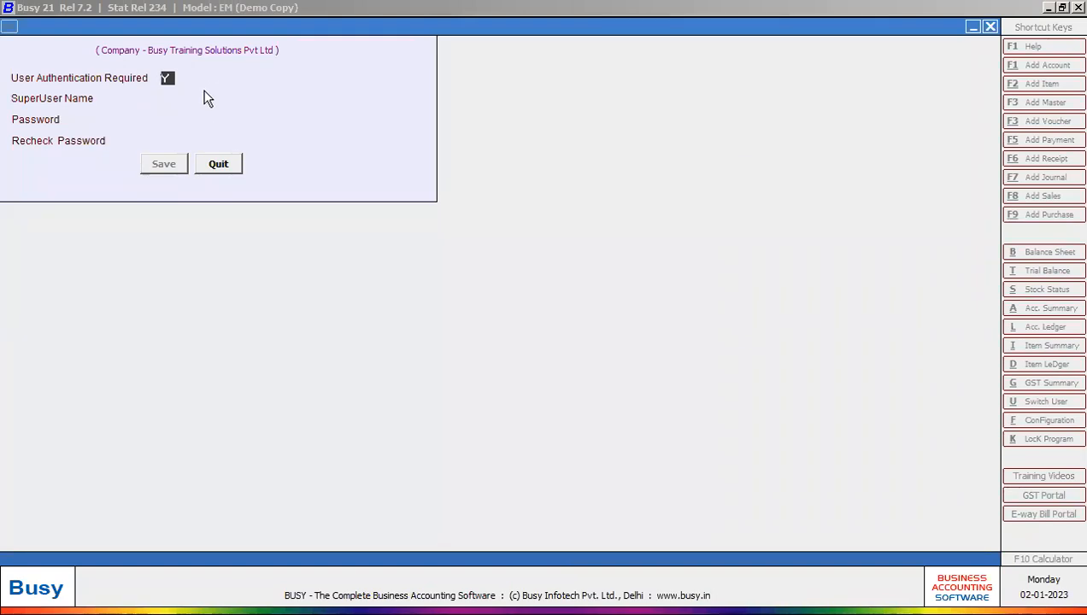
text(N)
key(Return)
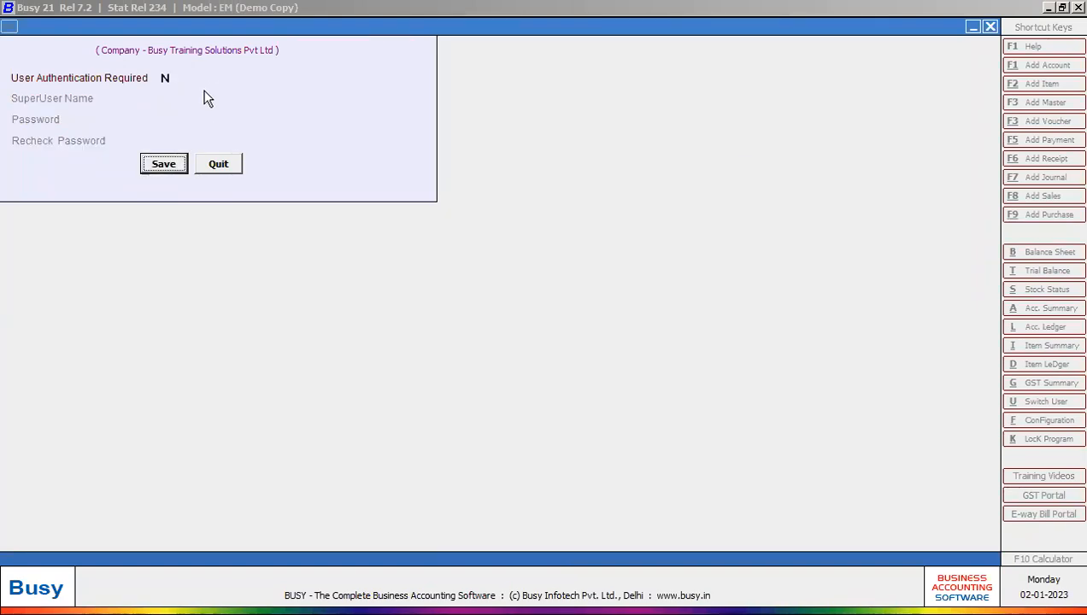
key(Return)
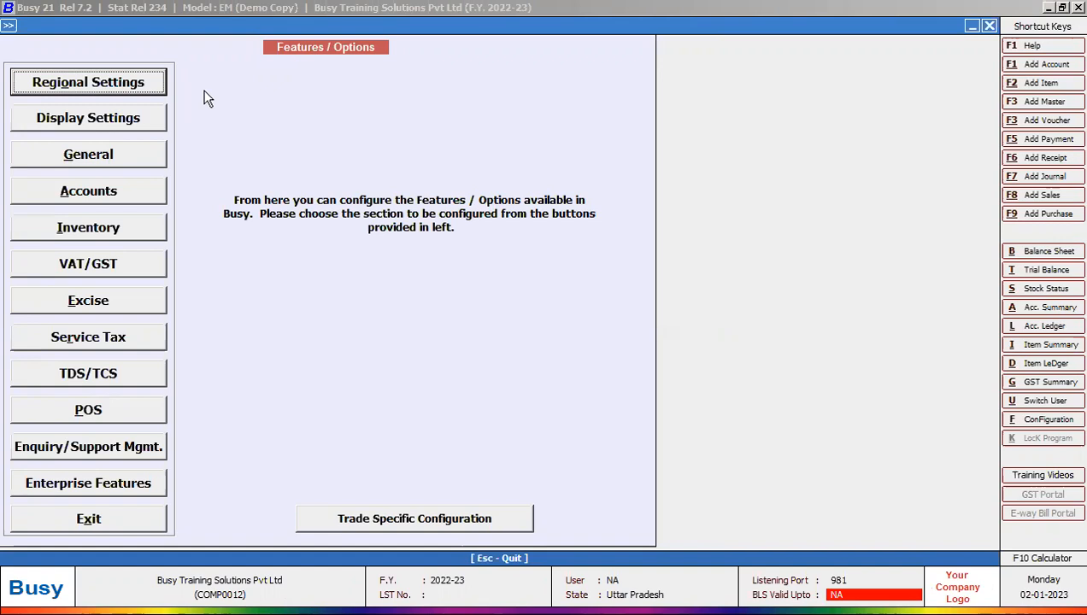
Step: Close Features / Options and browse the Company, Administration and Display menu groups
key(Escape)
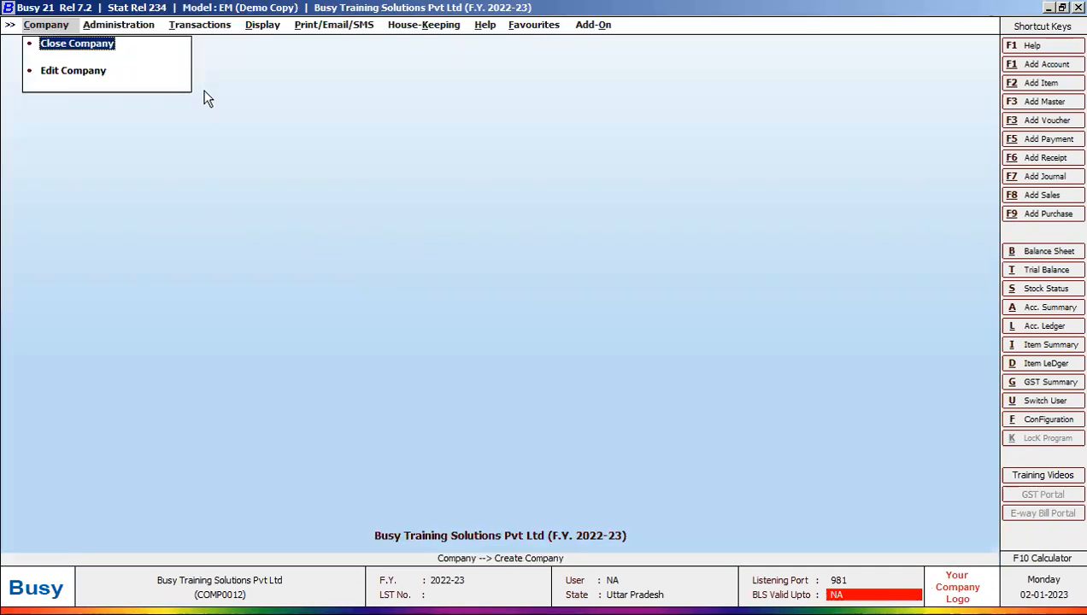
key(Right)
key(Left)
key(Right)
key(Left)
key(Right)
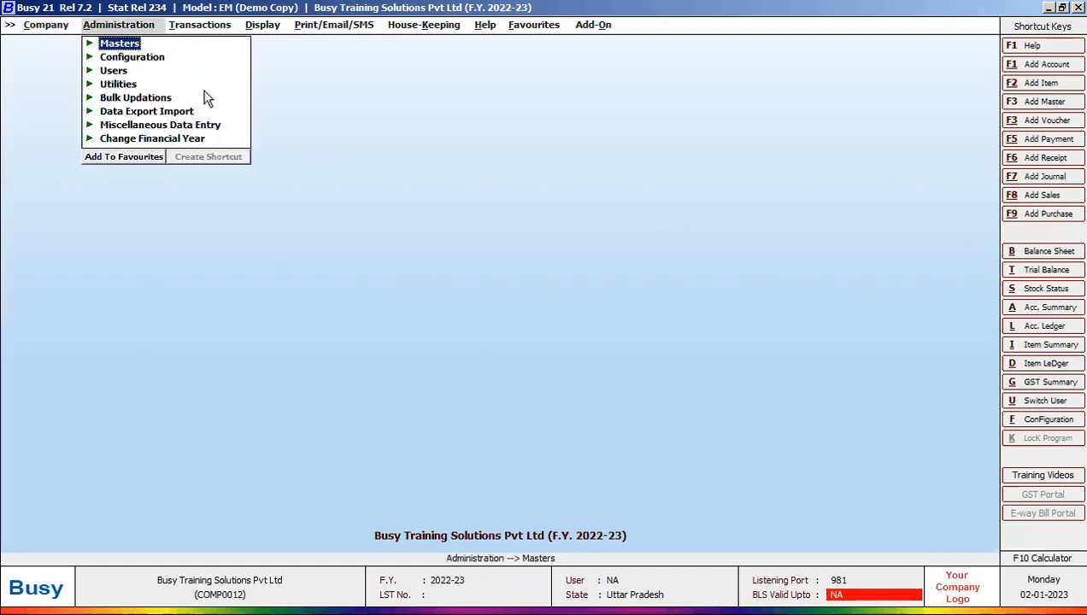
key(Right)
key(Left)
key(Left)
key(Right)
key(Right)
key(Right)
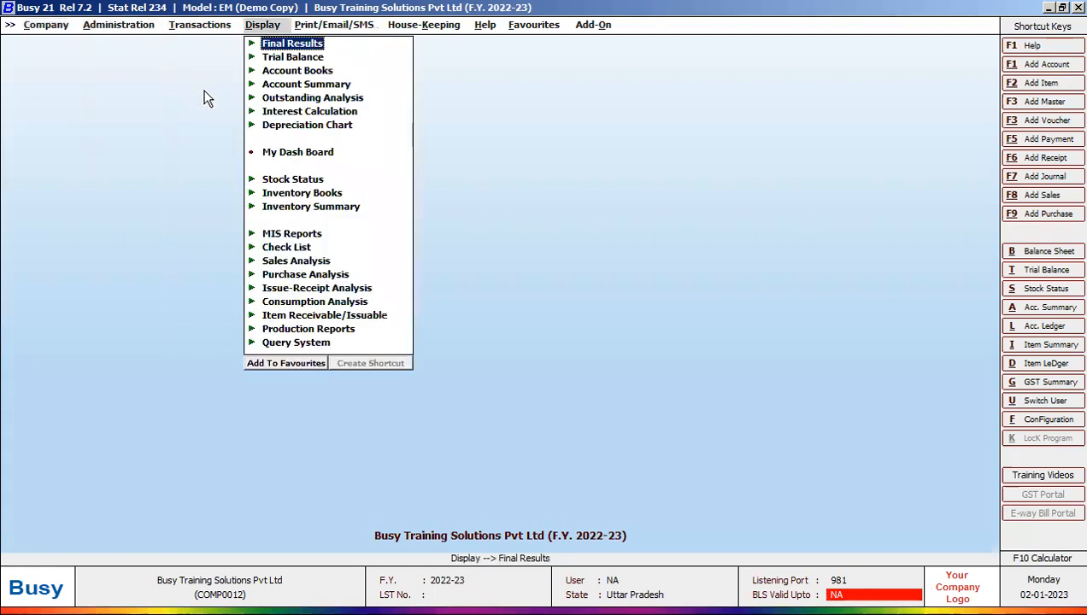
key(Right)
key(Right)
key(Right)
key(Left)
key(Left)
key(Left)
key(Left)
key(Left)
key(Left)
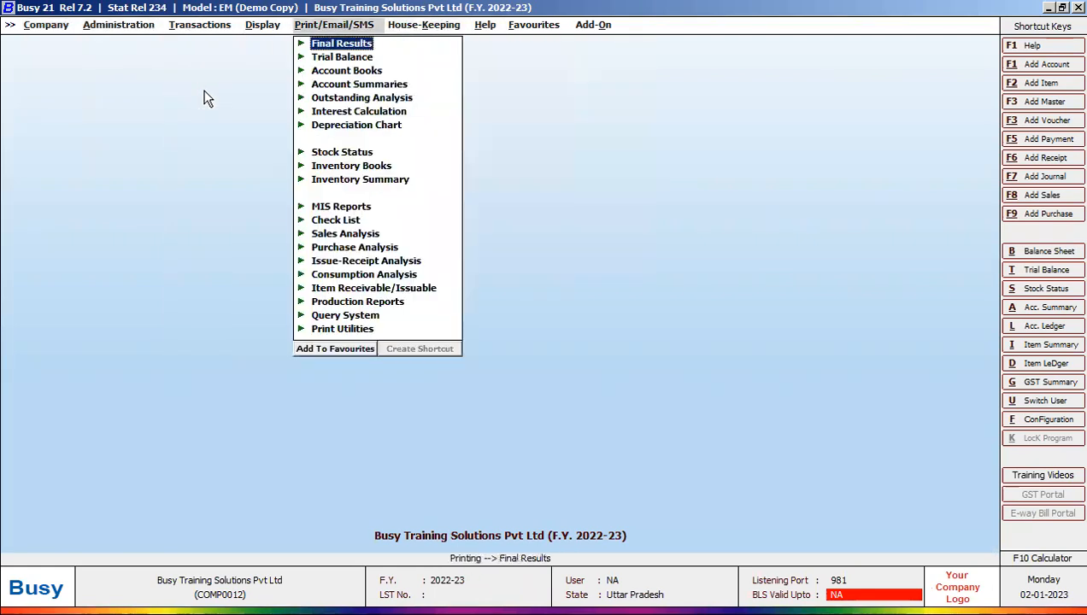
key(Right)
key(Right)
key(Right)
key(Right)
key(Right)
key(Right)
key(Right)
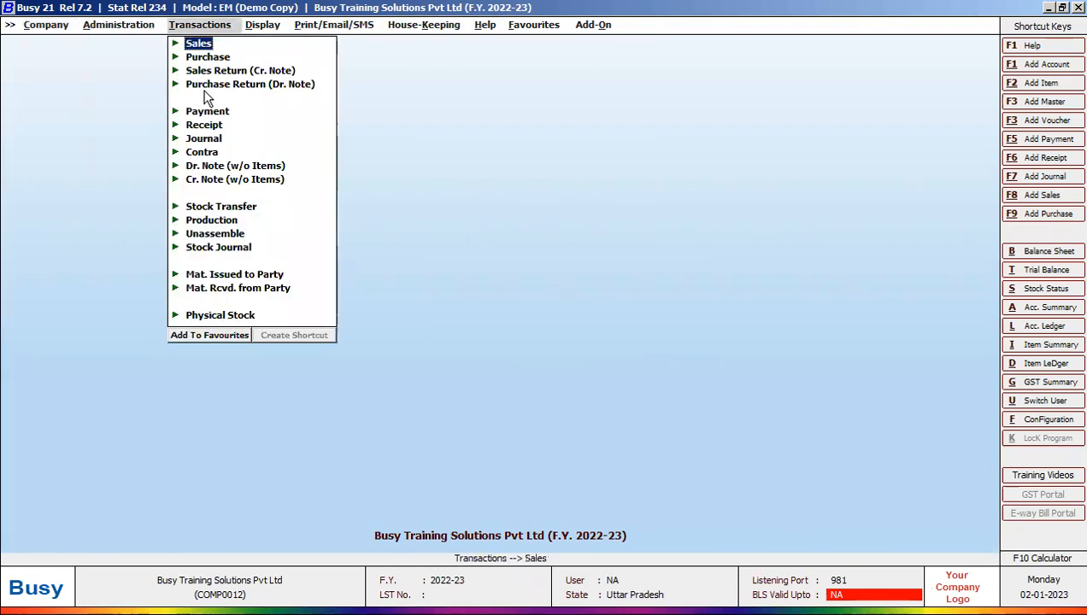
key(Left)
key(Left)
key(Left)
key(Left)
key(Left)
key(Left)
key(Left)
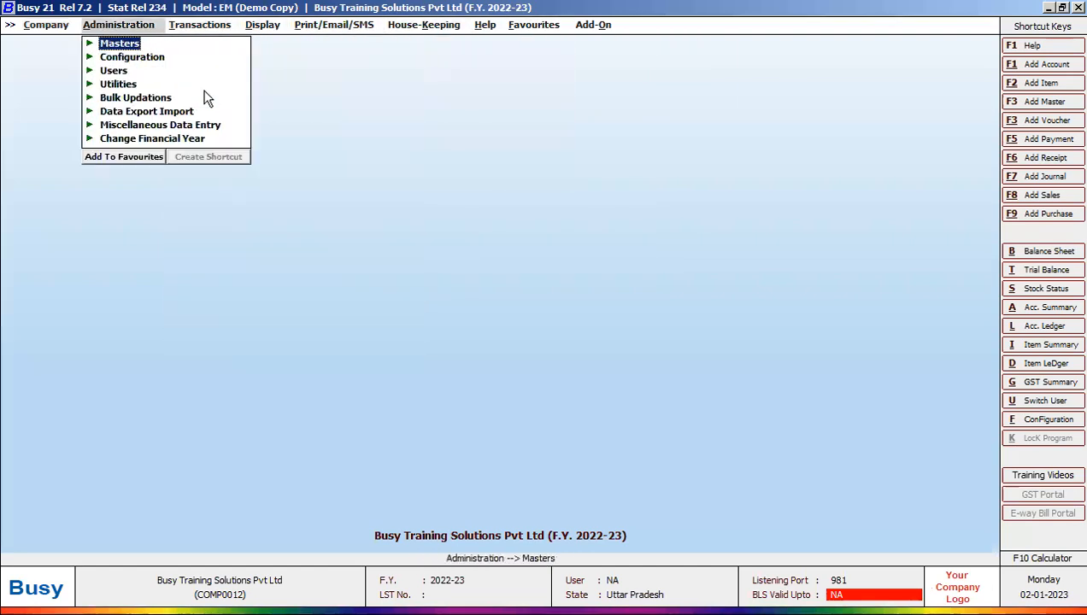
key(Right)
key(Right)
key(Right)
key(Right)
key(Right)
key(Left)
key(Left)
key(Left)
key(Left)
key(Left)
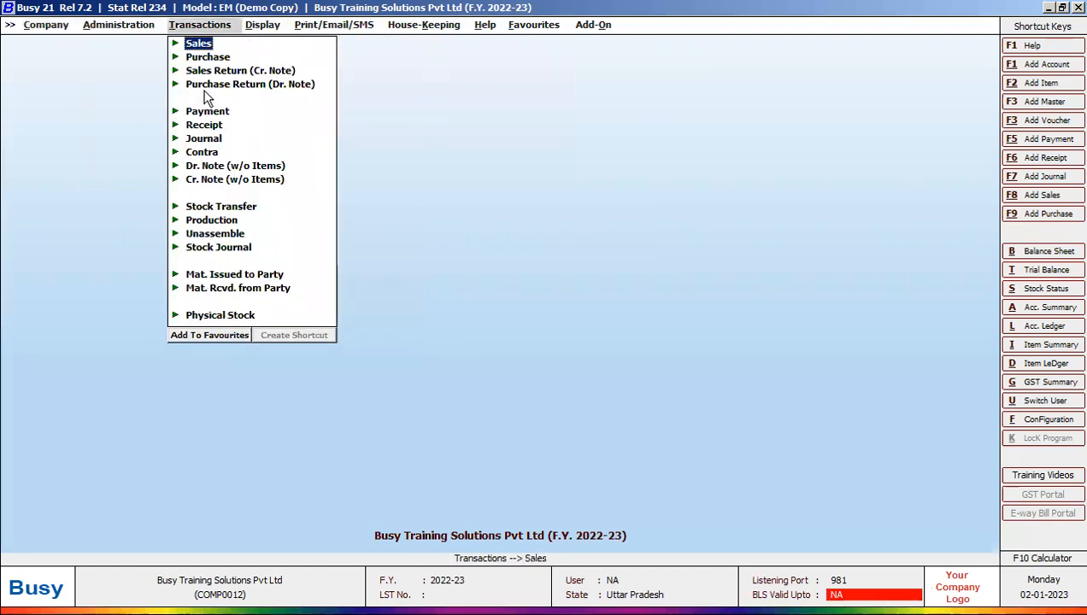
key(Right)
key(Right)
key(Right)
key(Right)
key(Left)
key(Left)
key(Left)
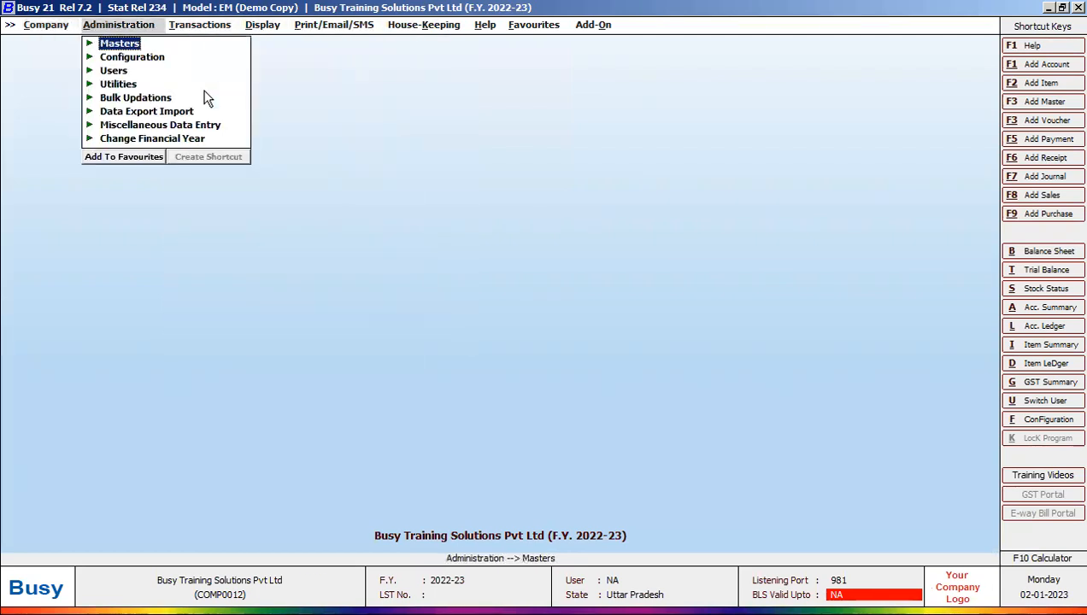
key(Right)
key(Right)
key(Right)
key(Right)
key(Right)
key(Left)
key(Left)
key(Left)
key(Left)
key(Left)
key(Right)
key(Right)
key(Left)
key(Left)
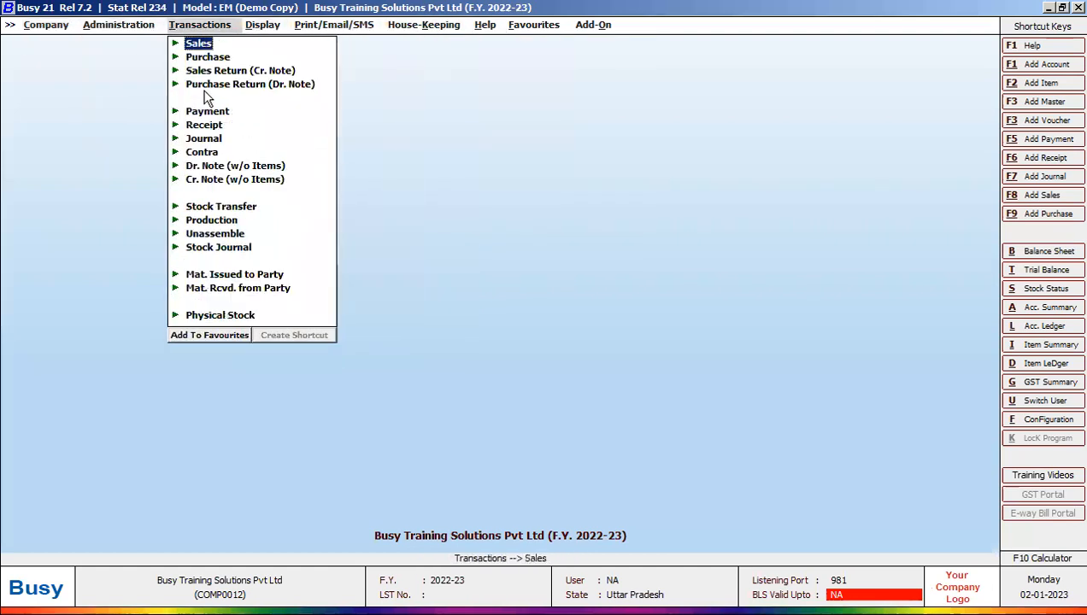
Step: Browse the Display reports, Transactions and House-Keeping menus, then refocus the Busy window
key(Right)
key(Right)
key(Right)
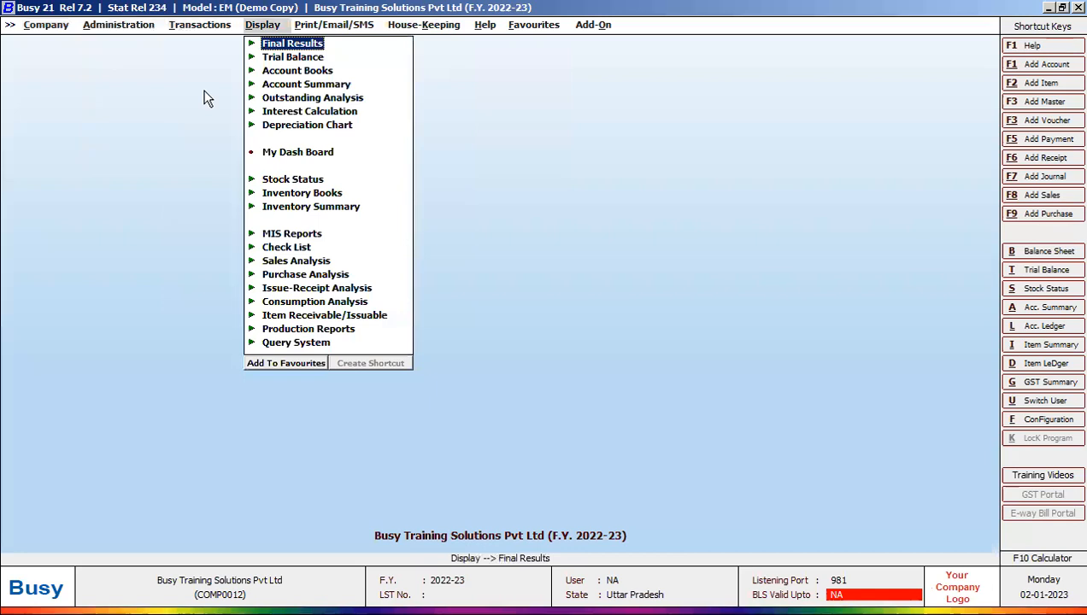
key(Down)
key(Down)
key(Down)
key(Down)
key(Down)
key(Down)
key(Down)
key(Down)
key(Down)
key(Up)
key(Right)
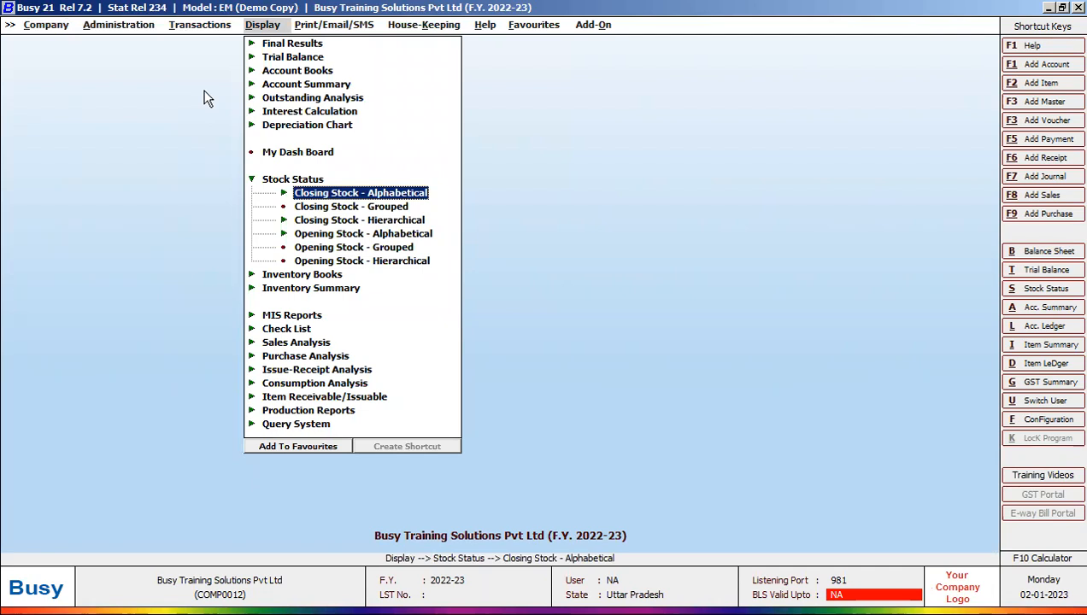
key(Left)
key(Left)
key(Left)
key(Right)
key(Right)
key(Right)
key(Right)
key(Right)
key(Right)
key(Right)
key(Right)
key(Right)
key(Right)
key(Right)
key(Right)
key(Right)
key(Right)
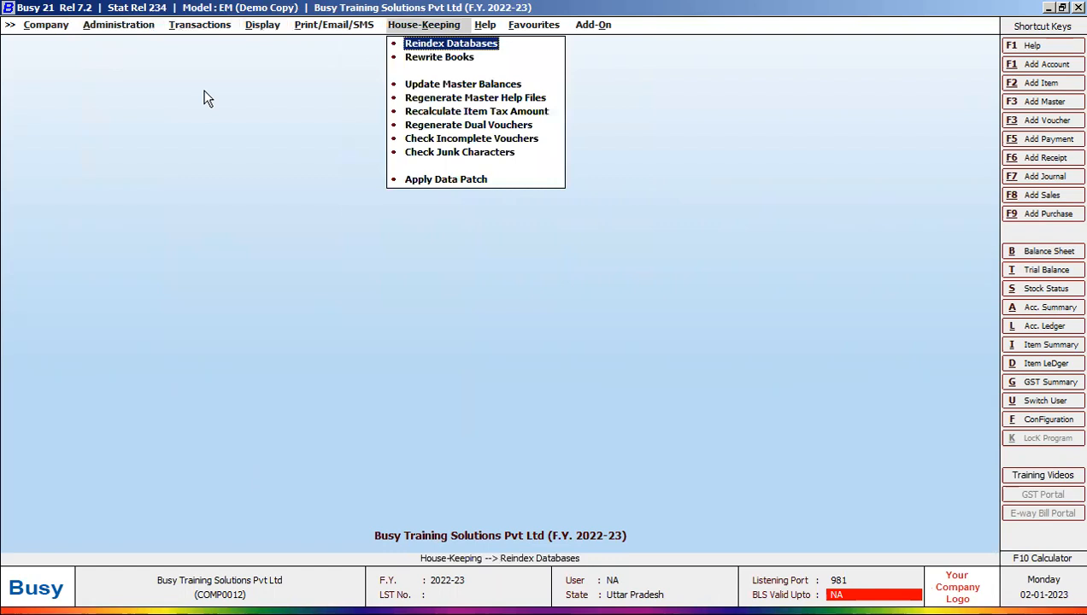
click(1059, 11)
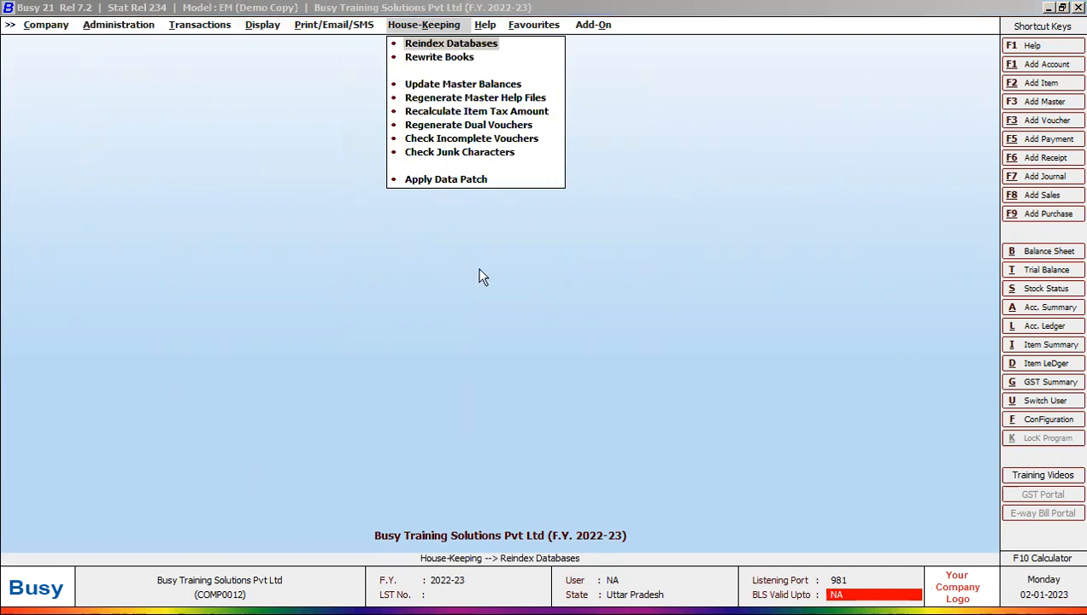
click(479, 269)
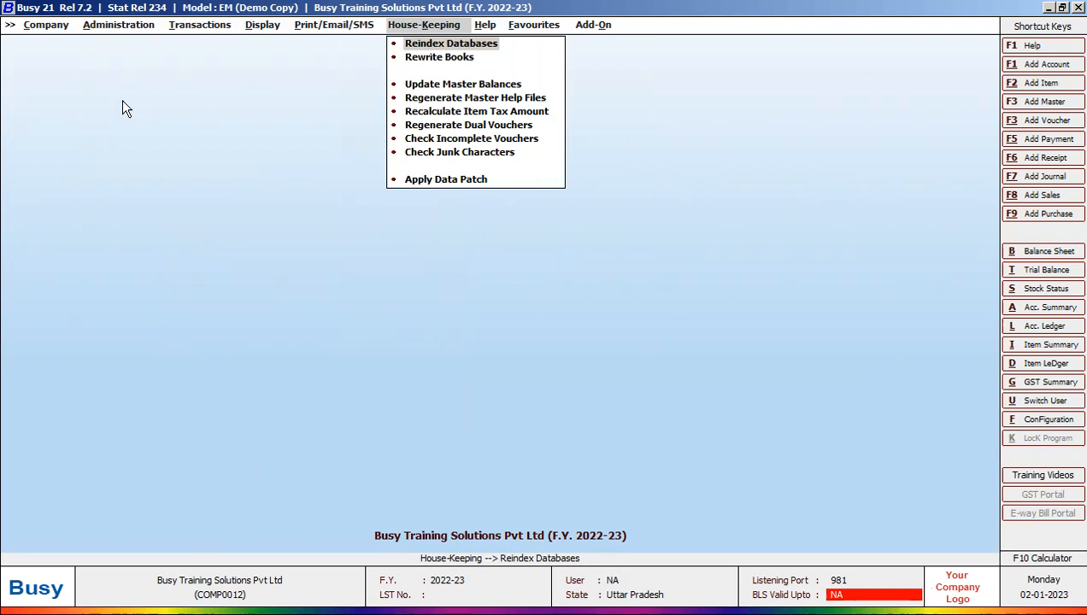
Step: Expand Administration > Masters > Account in the function tree, then collapse it again
click(107, 28)
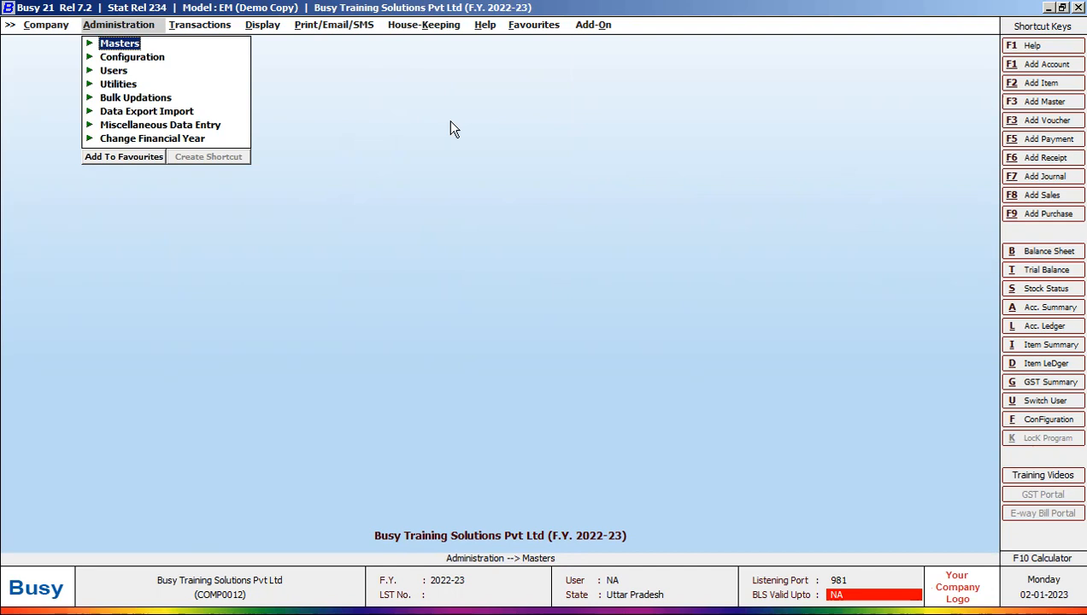
key(Return)
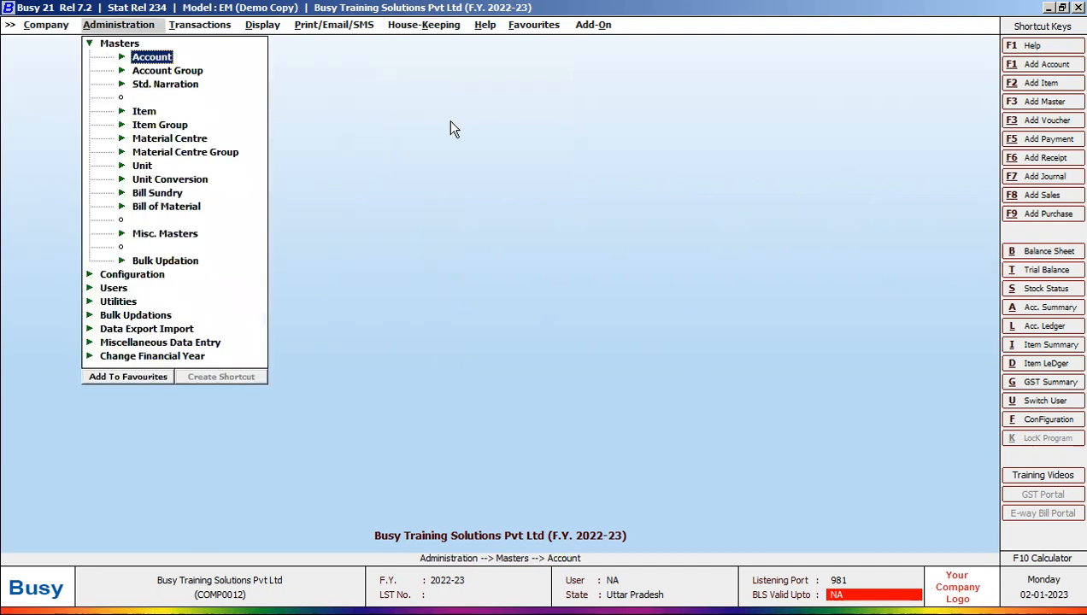
click(149, 58)
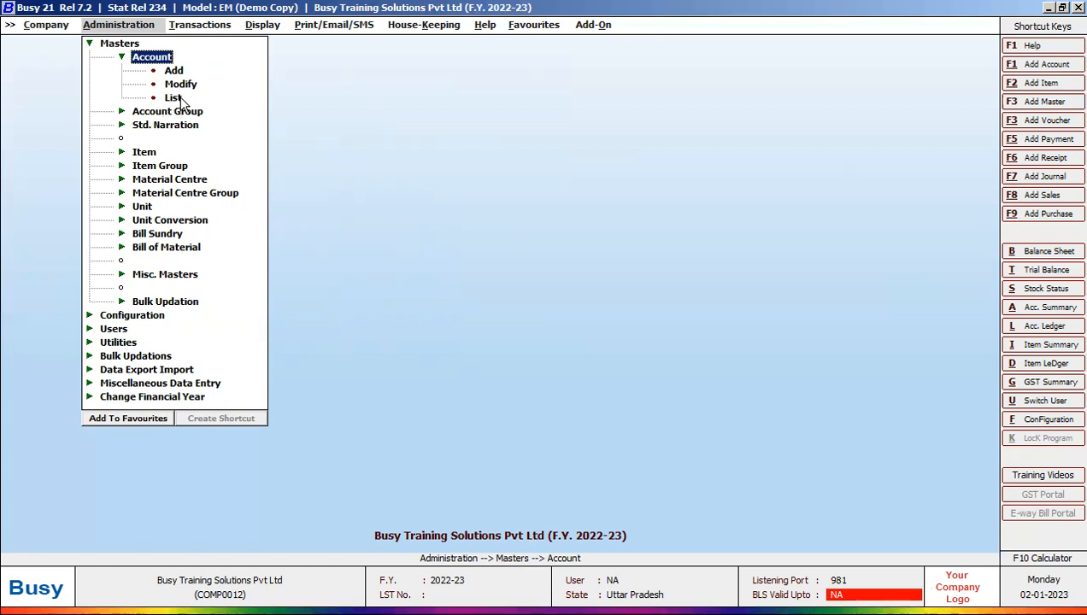
click(403, 150)
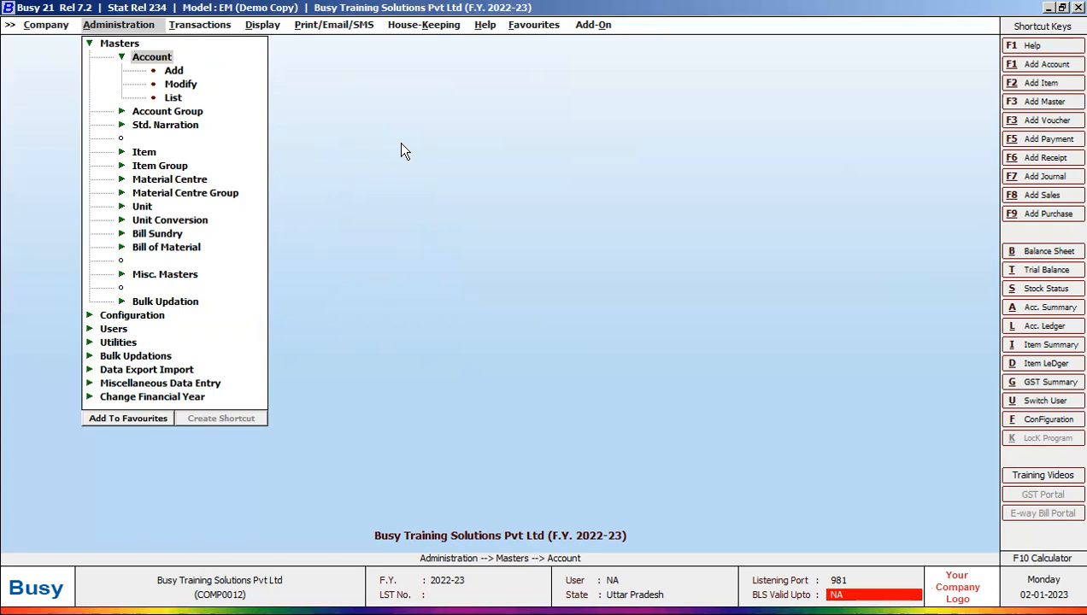
key(Escape)
key(Escape)
key(Escape)
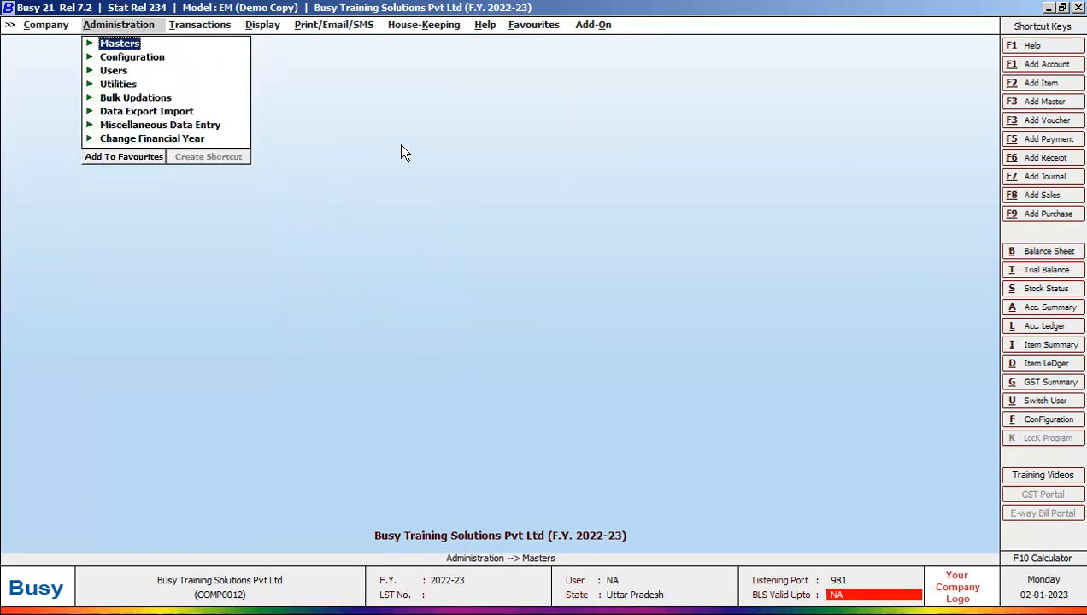
Step: Reopen Administration > Masters > Account and choose List to request all accounts
key(Left)
key(Right)
key(Return)
key(Return)
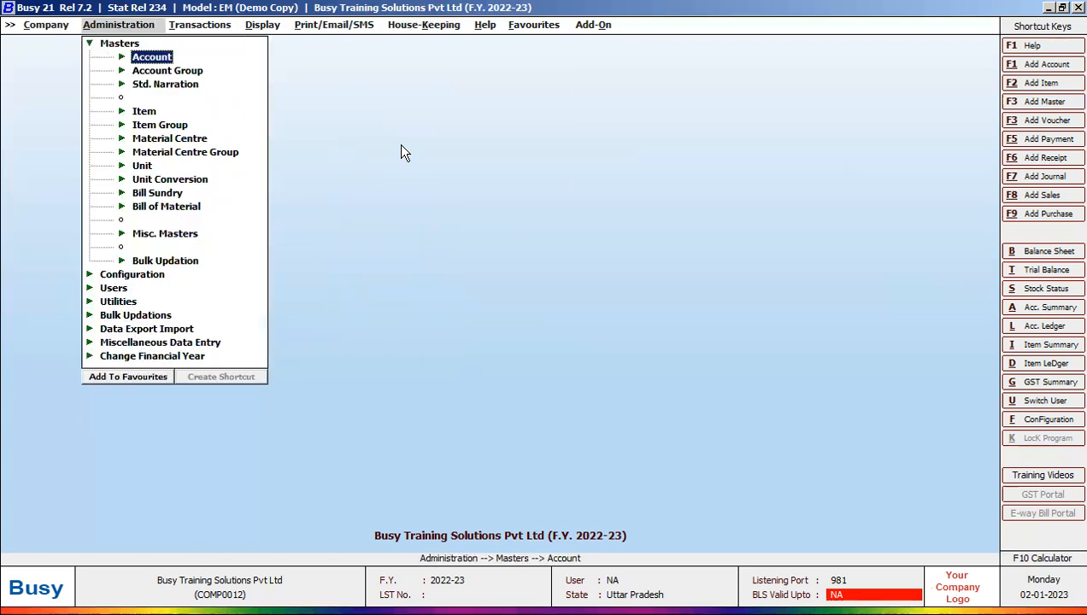
key(Return)
key(Down)
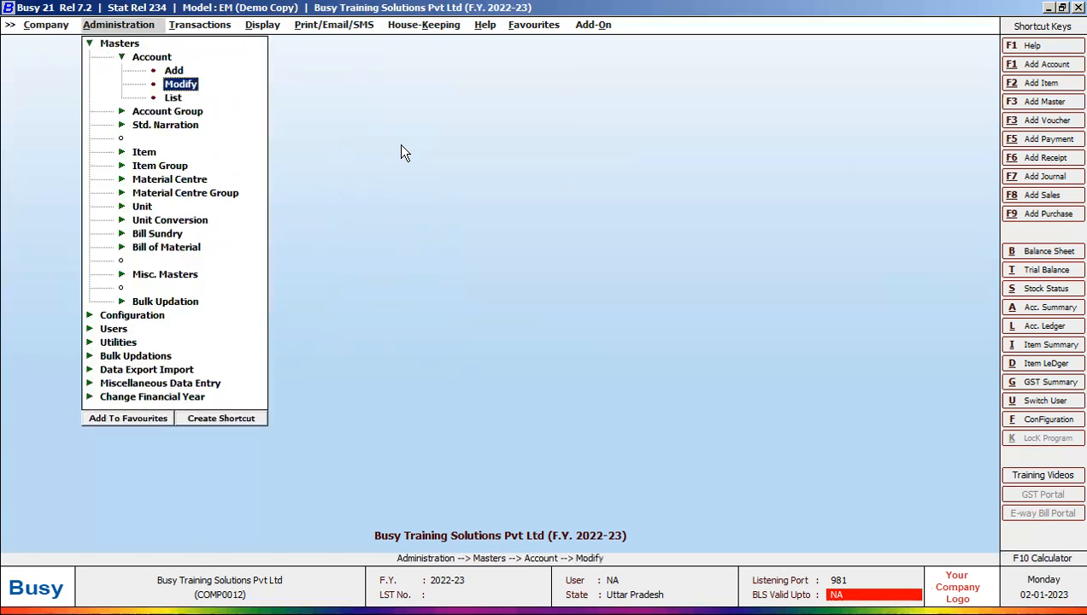
key(Up)
key(Down)
key(Down)
key(Down)
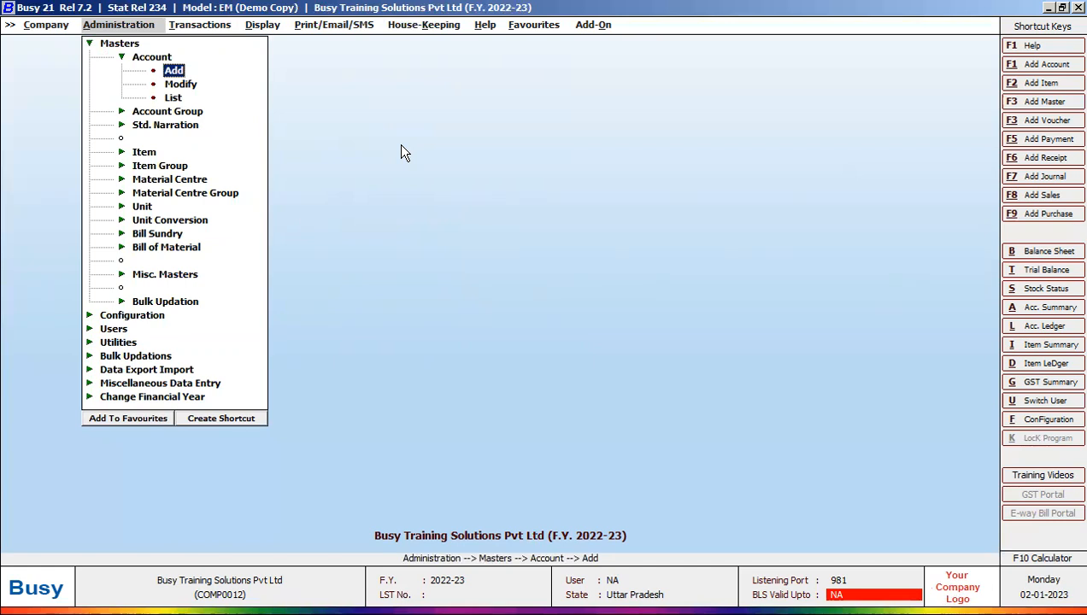
key(Down)
key(Down)
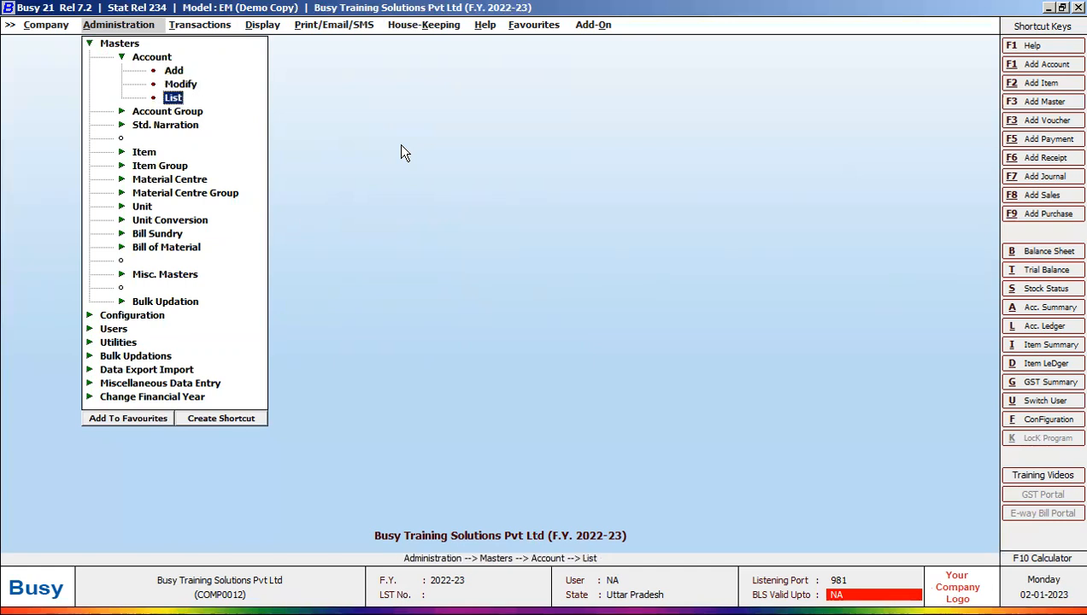
key(Return)
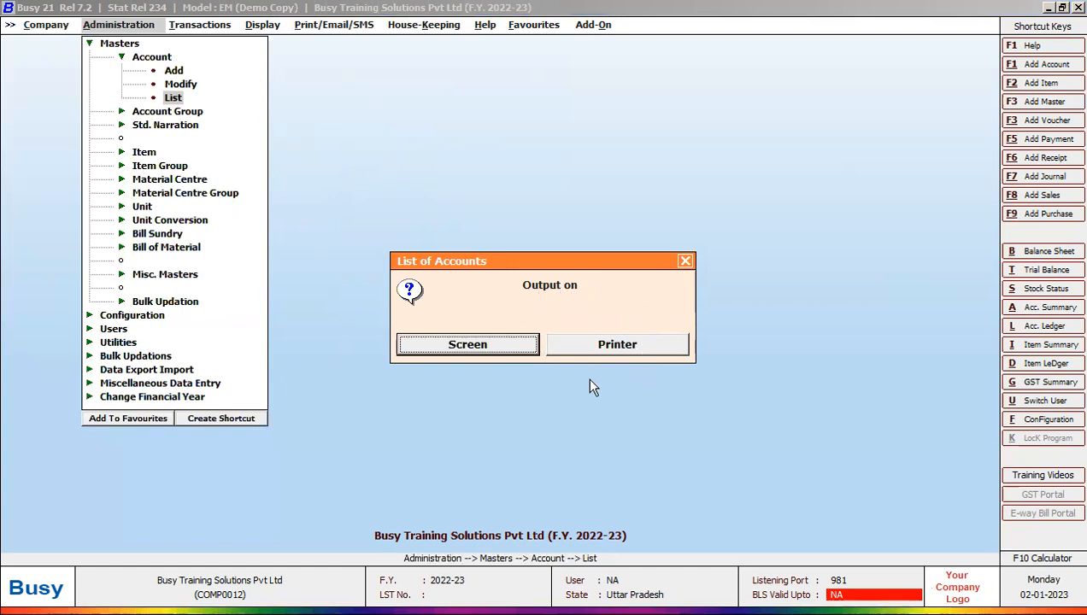
Step: Show the List of Accounts on screen in Standard Format for All Accounts
click(506, 346)
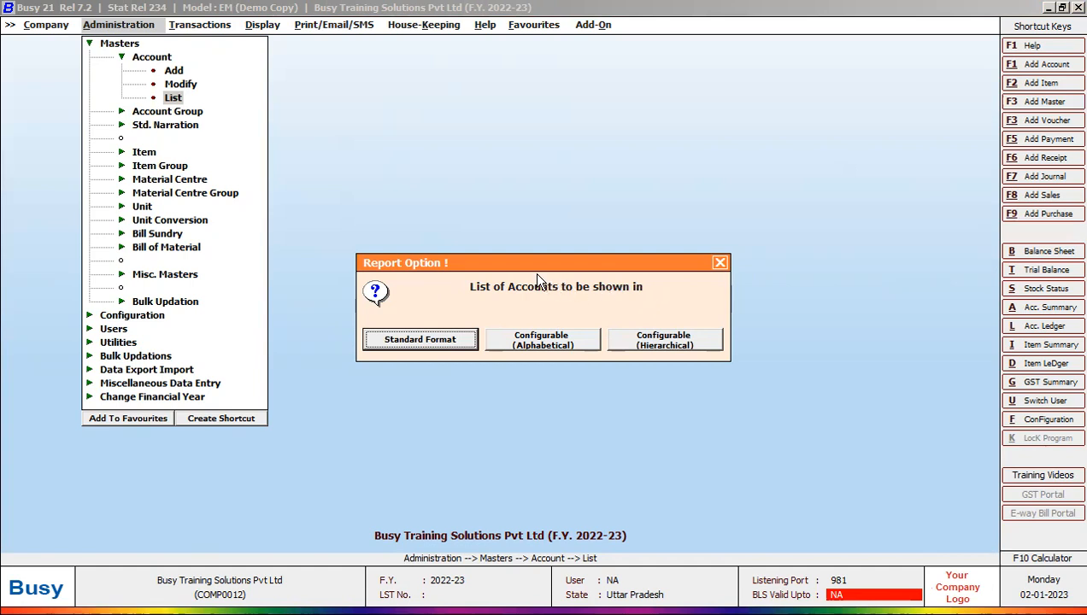
click(719, 263)
click(686, 262)
click(175, 98)
click(510, 345)
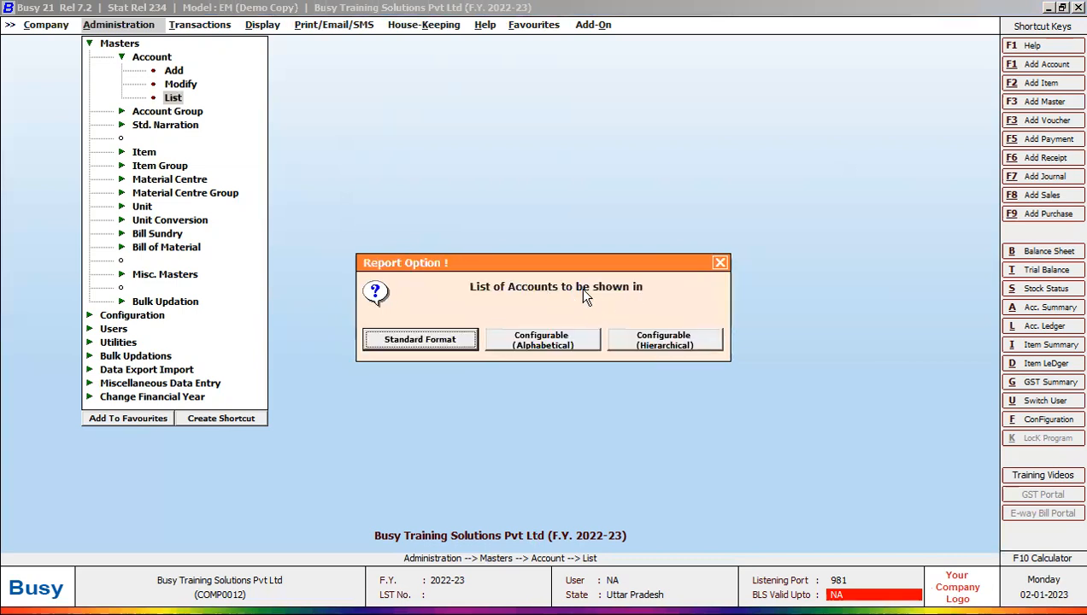
click(437, 340)
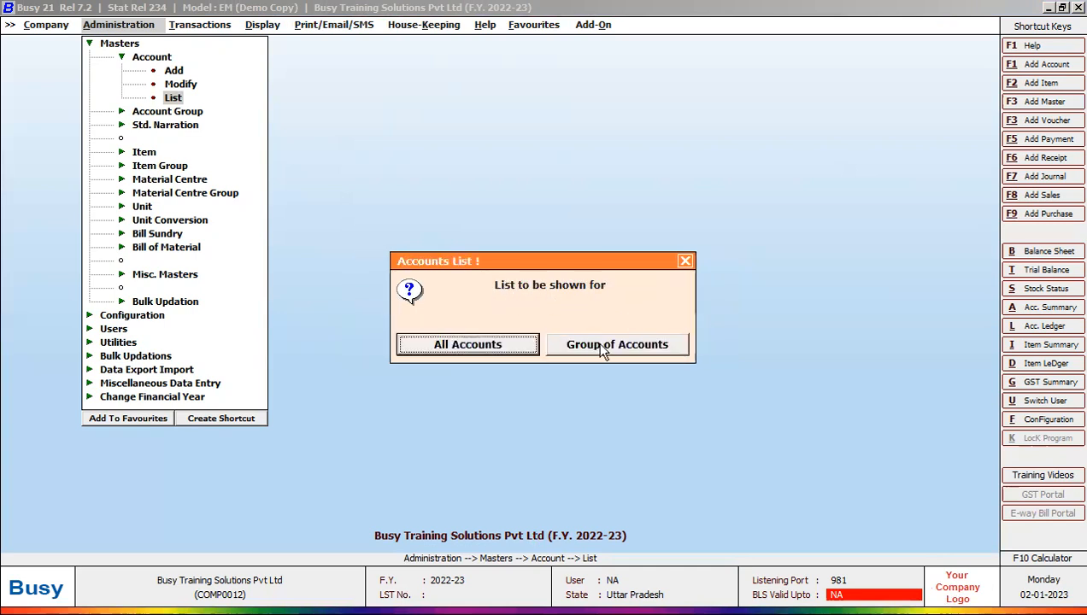
click(493, 344)
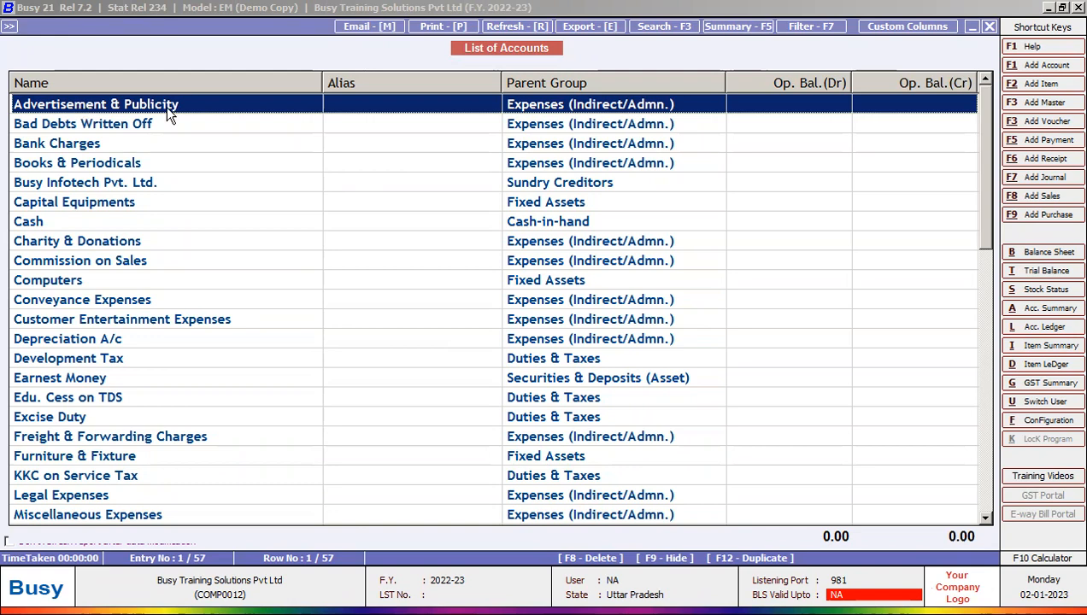
scroll(183, 357, down, 12)
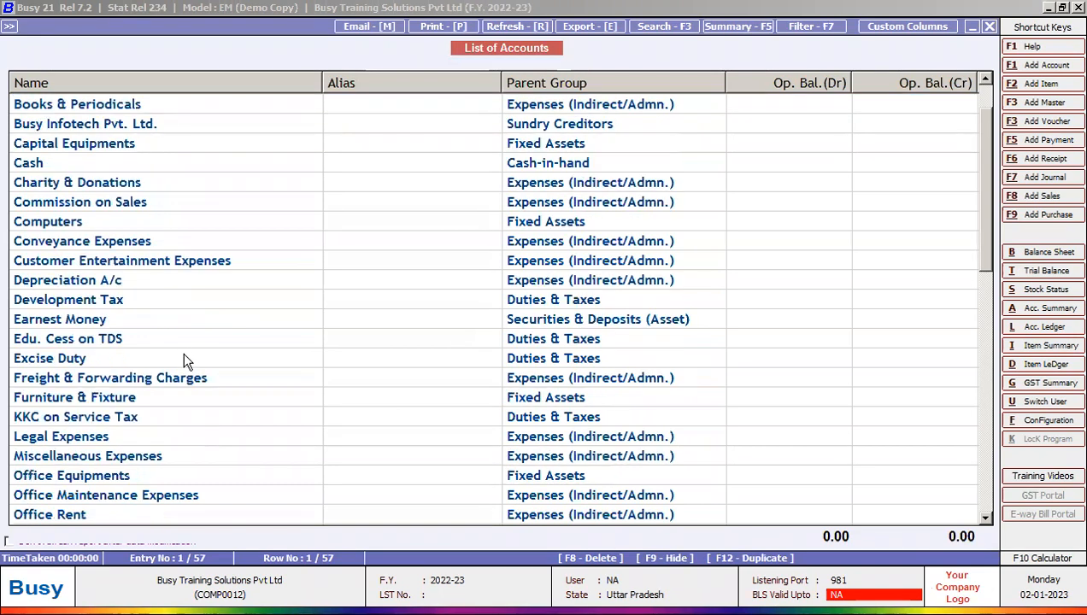
scroll(184, 357, up, 7)
scroll(183, 355, up, 5)
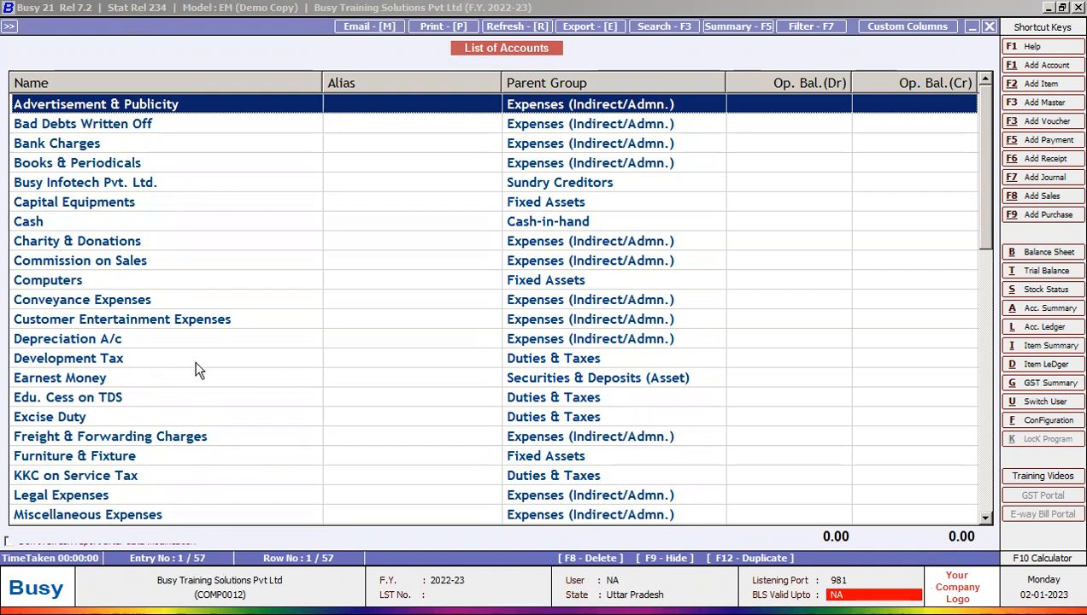
click(167, 263)
click(156, 361)
click(156, 452)
scroll(155, 453, down, 4)
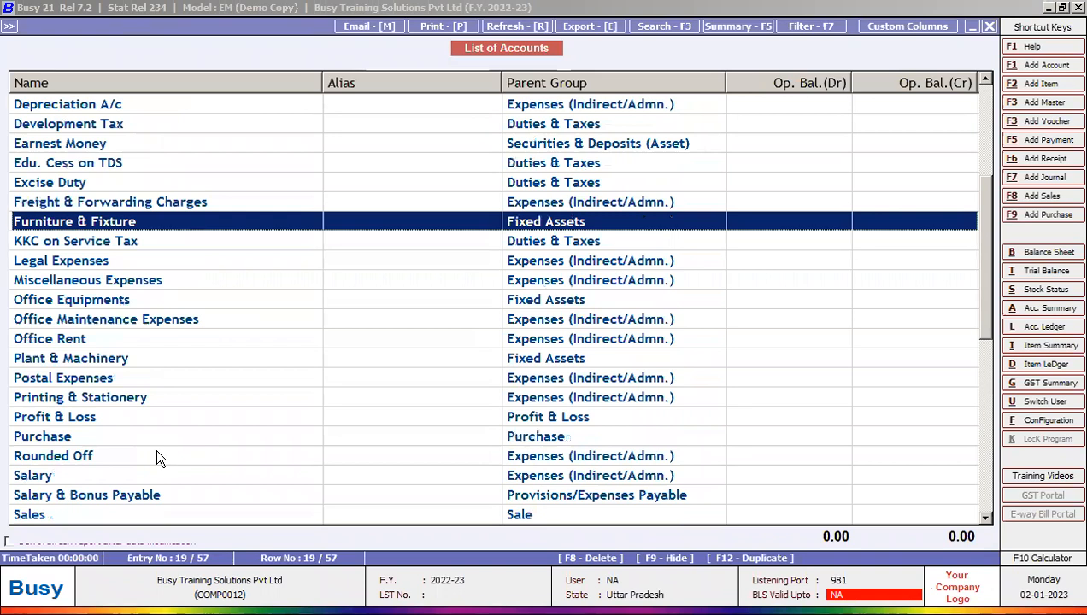
click(124, 280)
click(111, 163)
click(102, 339)
click(99, 436)
click(100, 476)
click(102, 493)
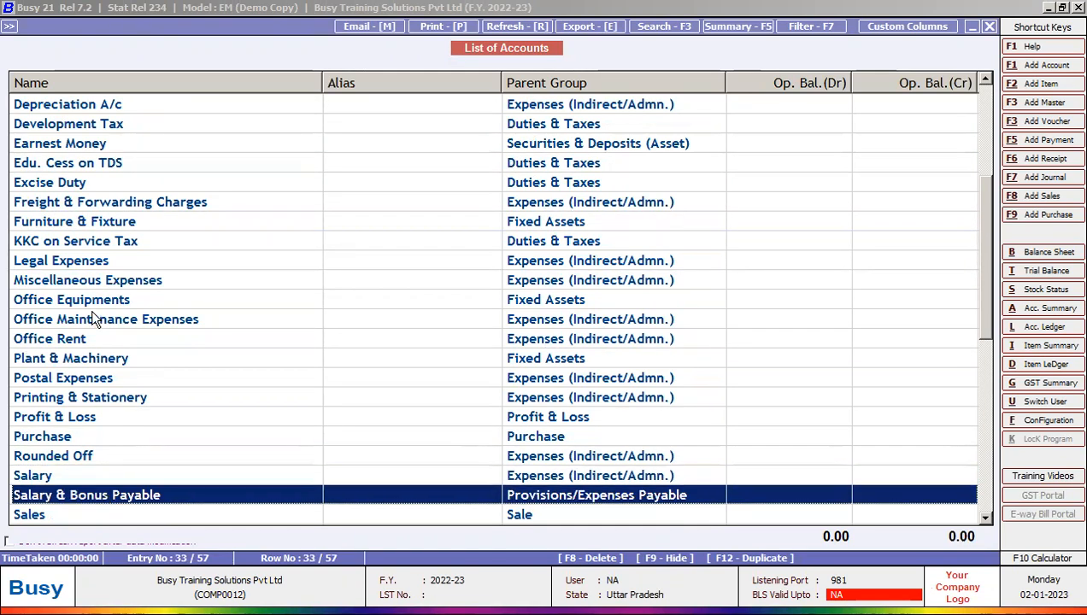
click(100, 316)
click(111, 202)
scroll(242, 288, up, 4)
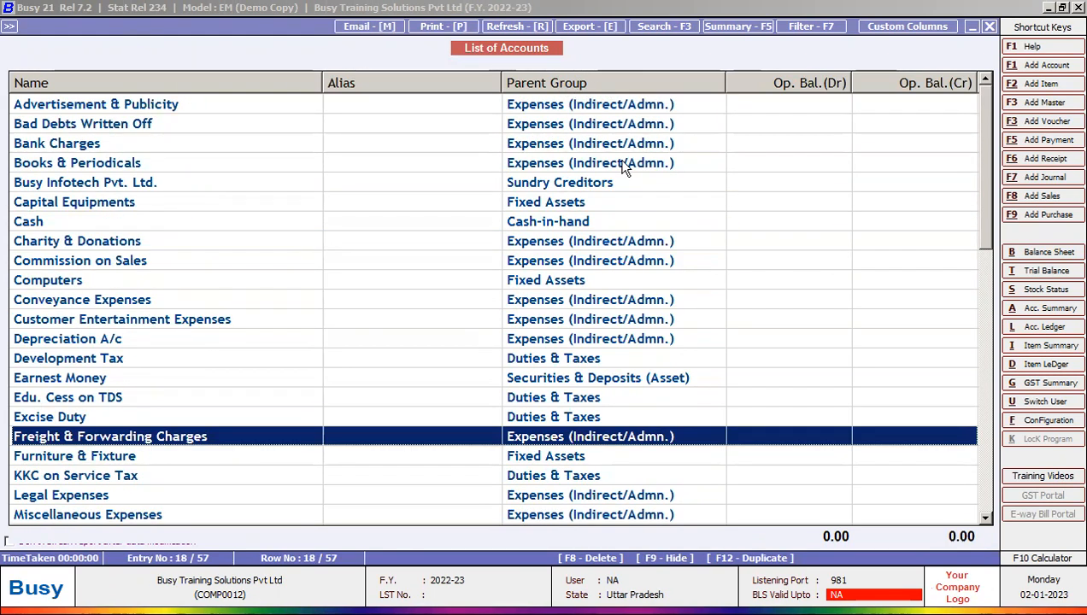
click(160, 108)
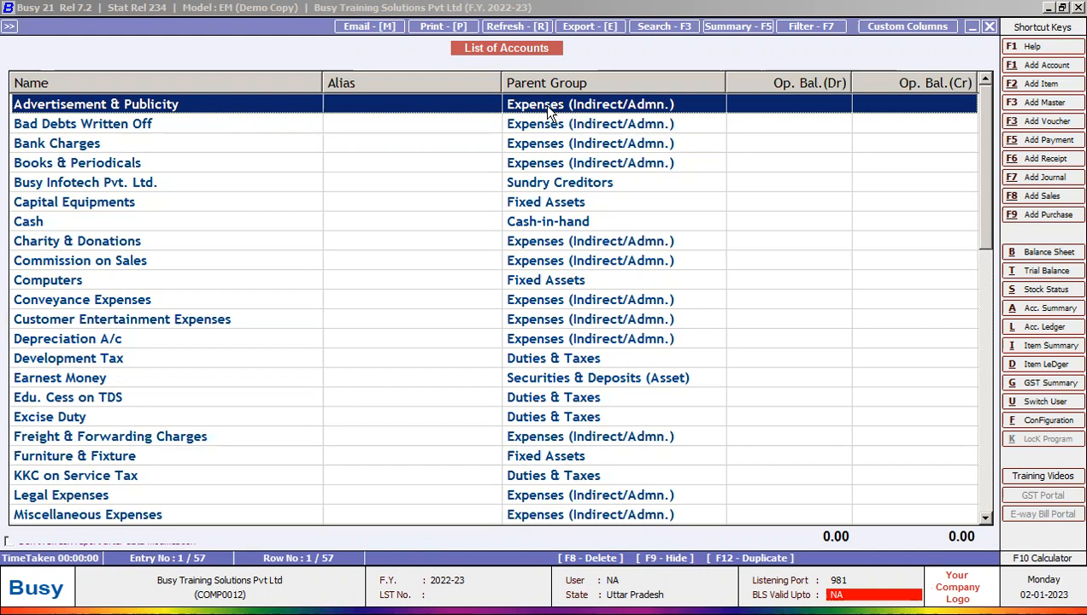
click(54, 222)
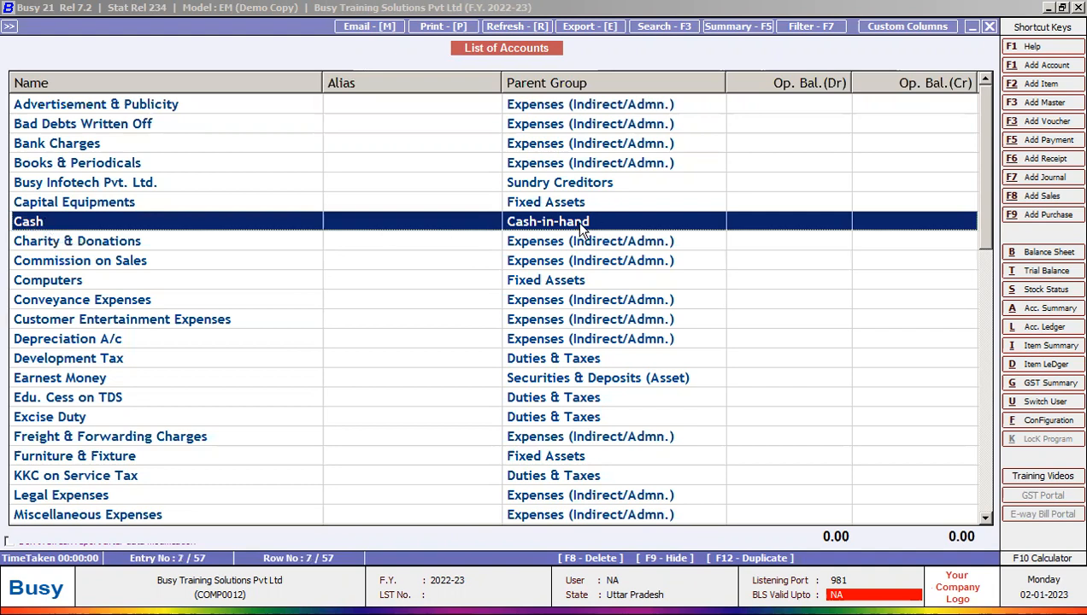
click(118, 282)
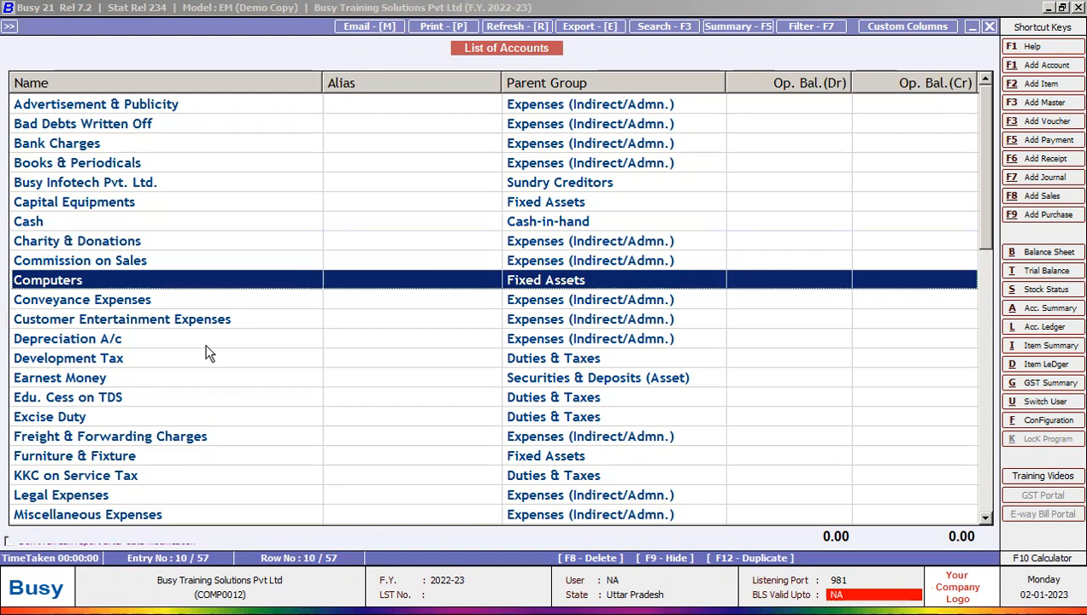
scroll(130, 378, down, 3)
scroll(129, 380, down, 1)
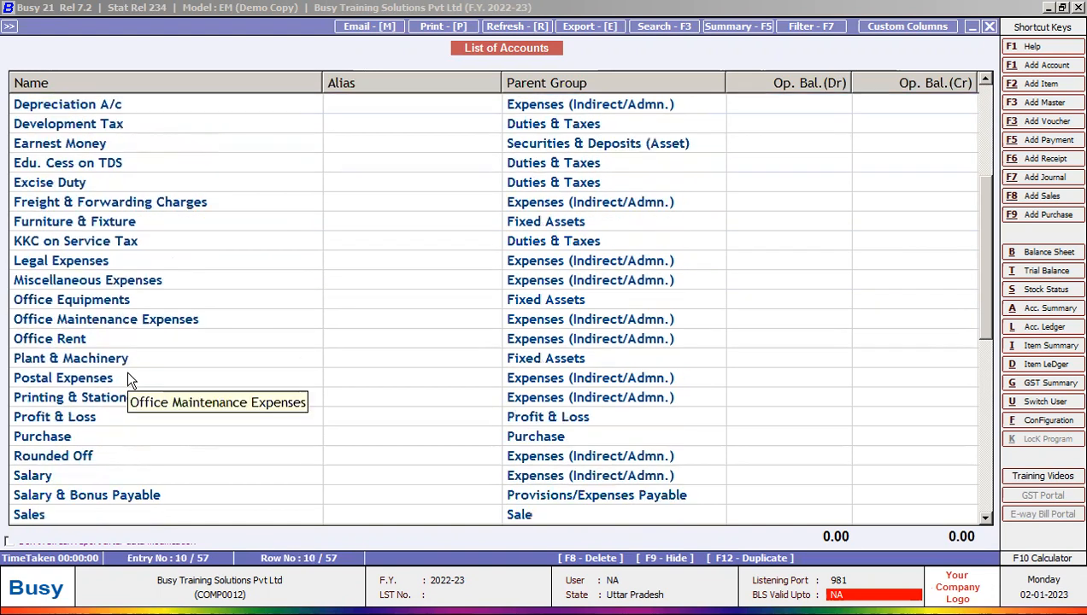
click(95, 339)
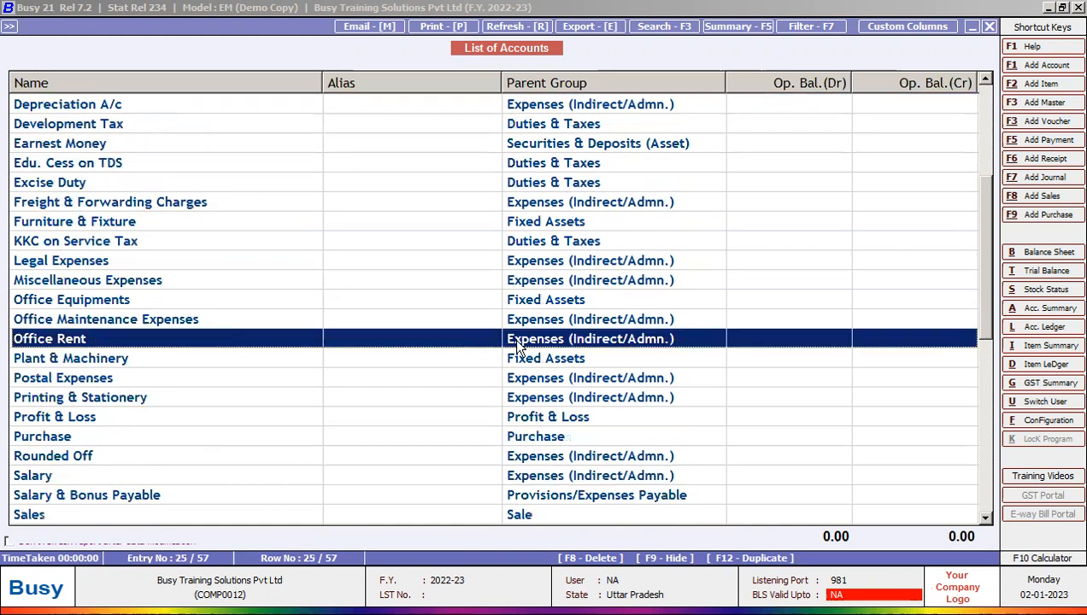
click(207, 360)
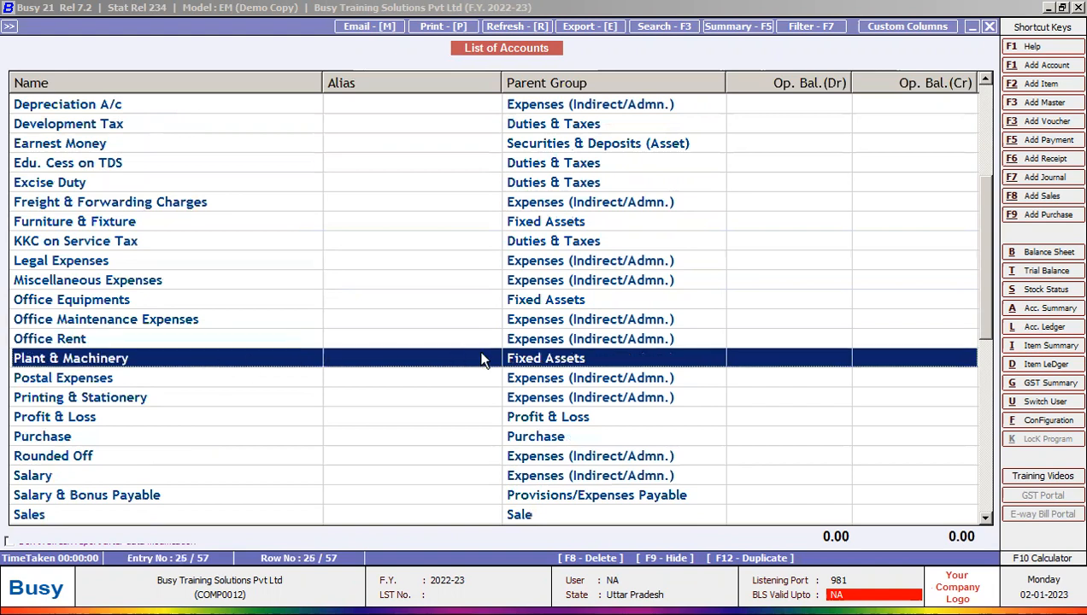
scroll(302, 295, down, 6)
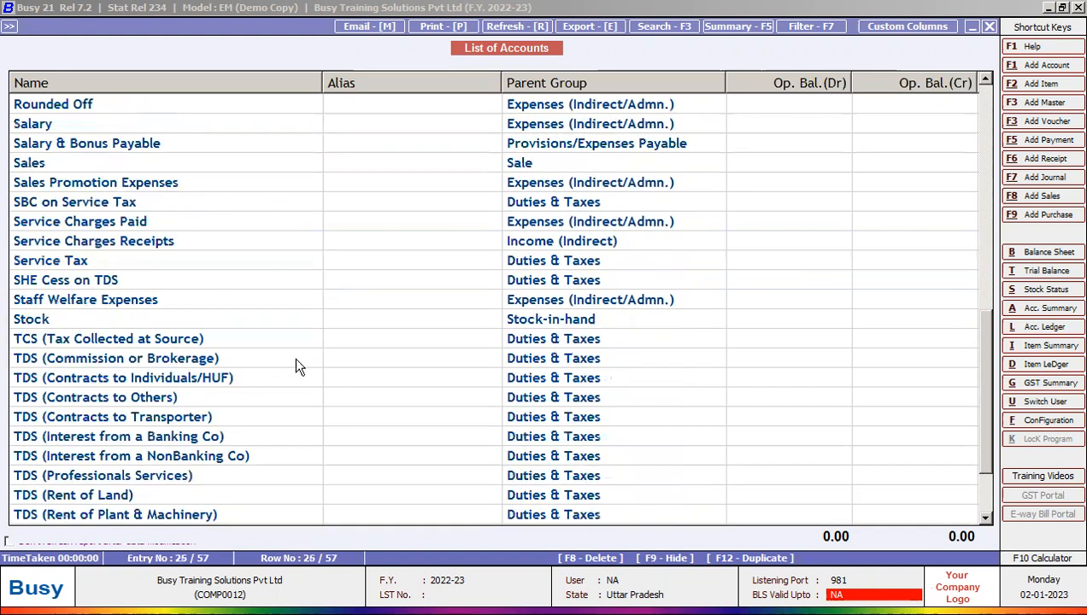
scroll(267, 352, down, 2)
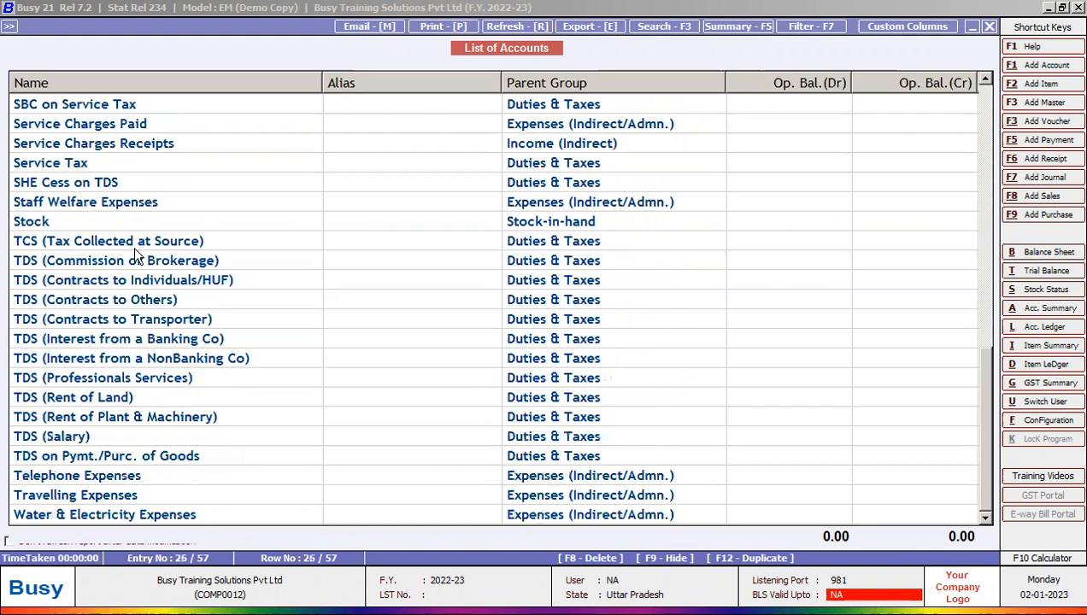
click(125, 378)
click(112, 435)
click(81, 398)
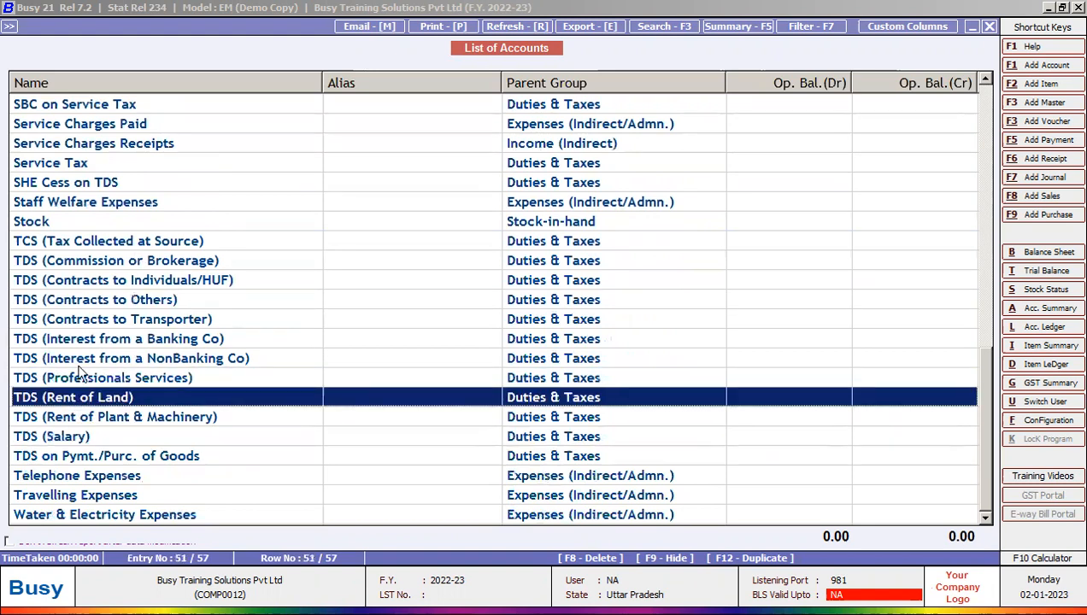
click(92, 321)
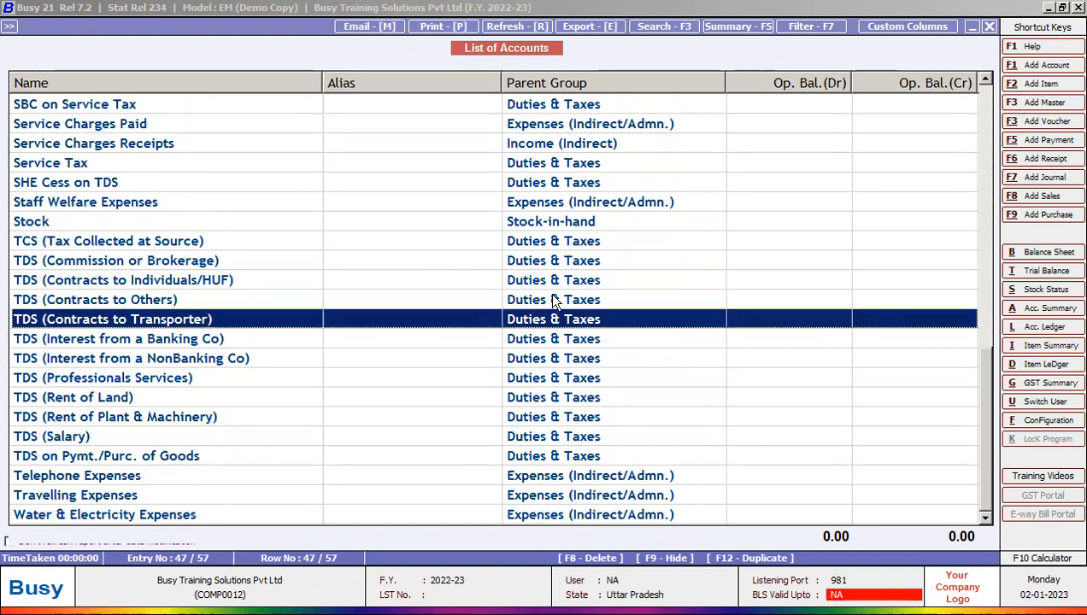
click(142, 243)
key(shift+Down)
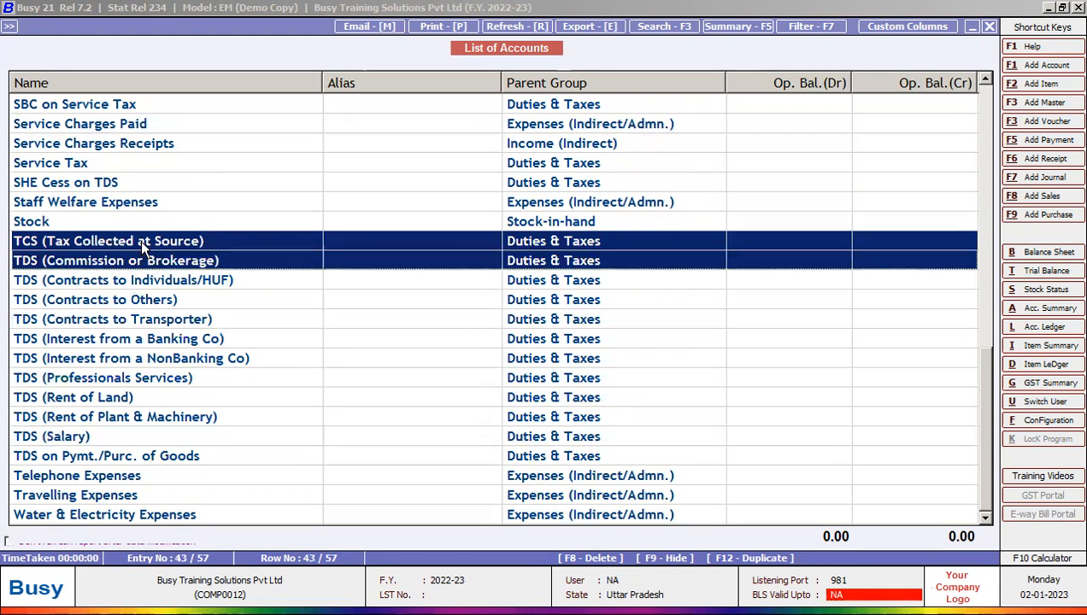
key(shift+Down)
key(shift+Down)
key(shift+Down)
key(shift+Down)
key(shift+Down)
key(shift+Down)
key(shift+Down)
key(shift+Down)
key(shift+Down)
key(shift+Down)
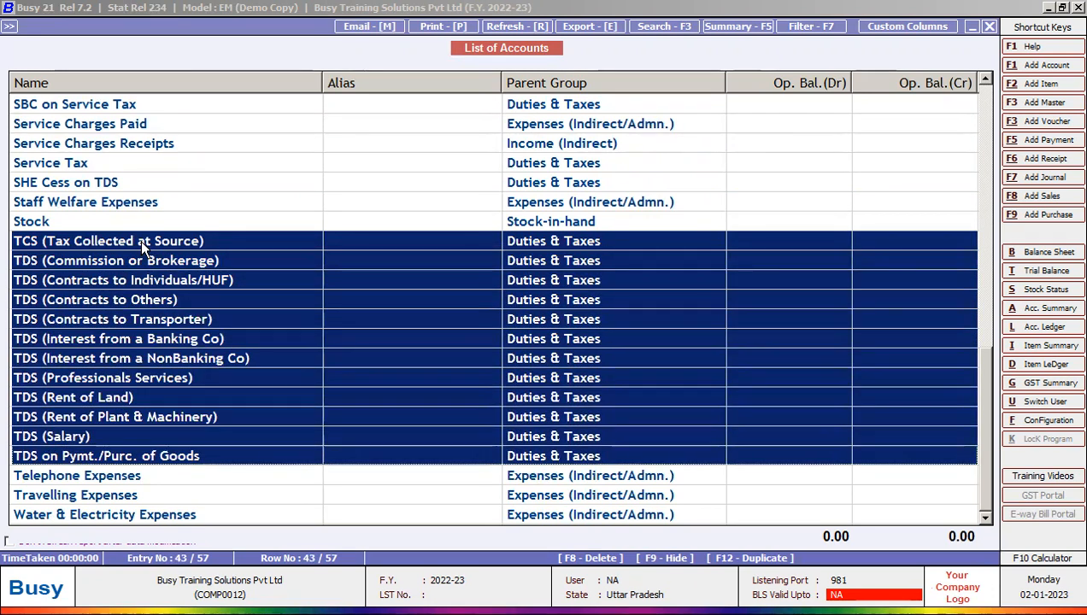
click(144, 260)
click(140, 340)
click(143, 398)
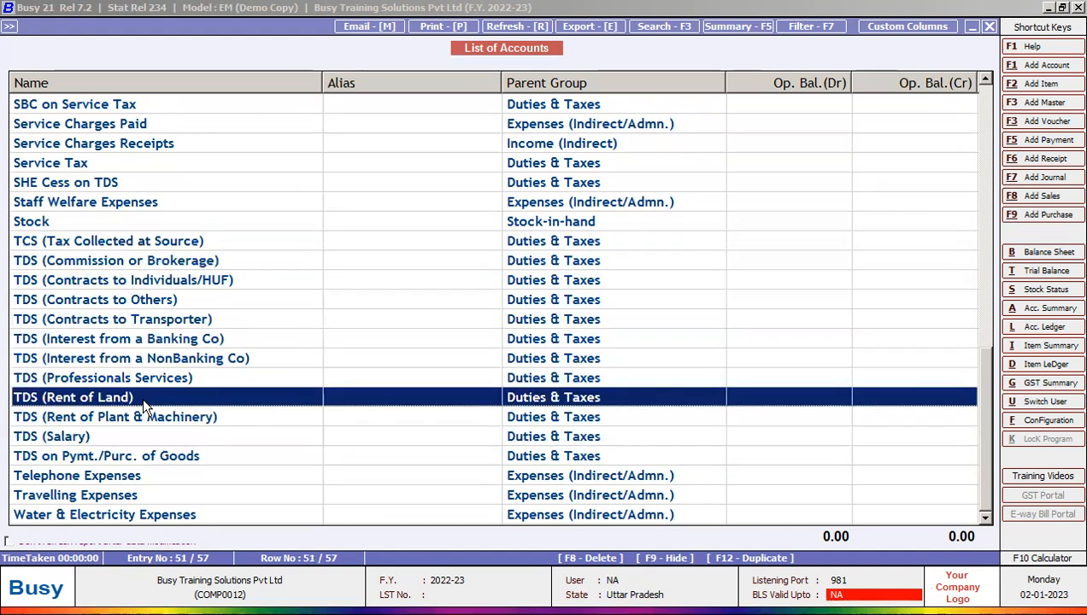
scroll(155, 436, up, 4)
scroll(155, 429, down, 4)
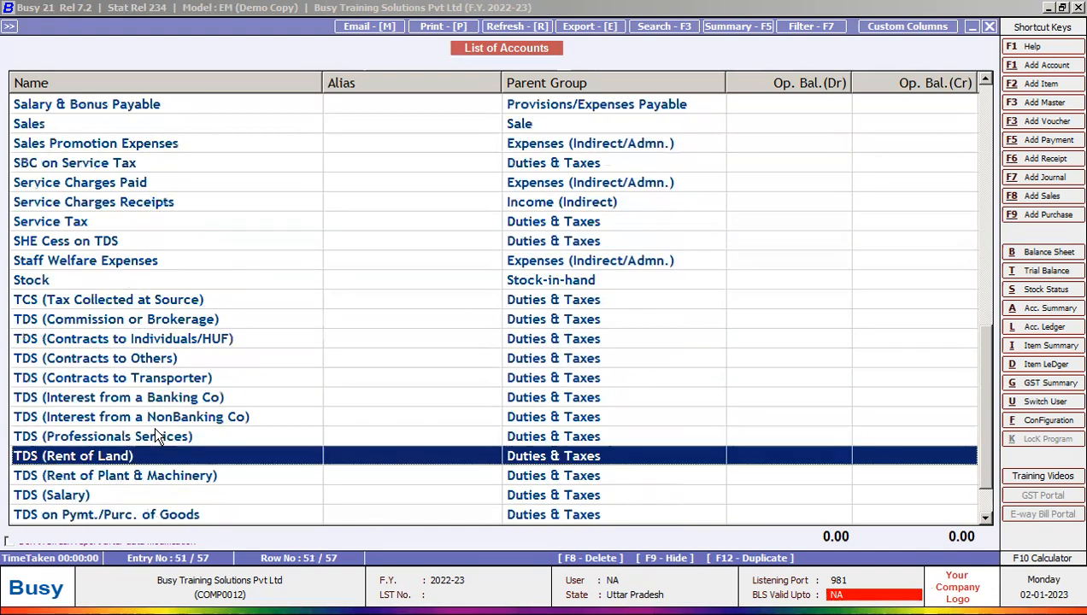
scroll(172, 256, up, 8)
scroll(172, 255, up, 4)
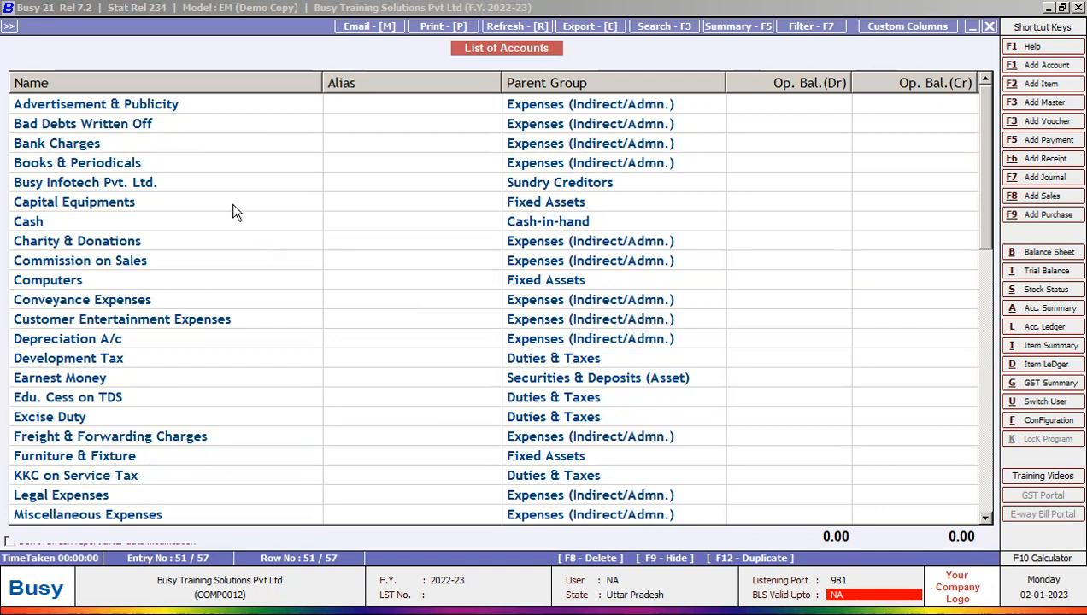
Step: Close the List of Accounts report and back out of the masters menu tree
click(113, 103)
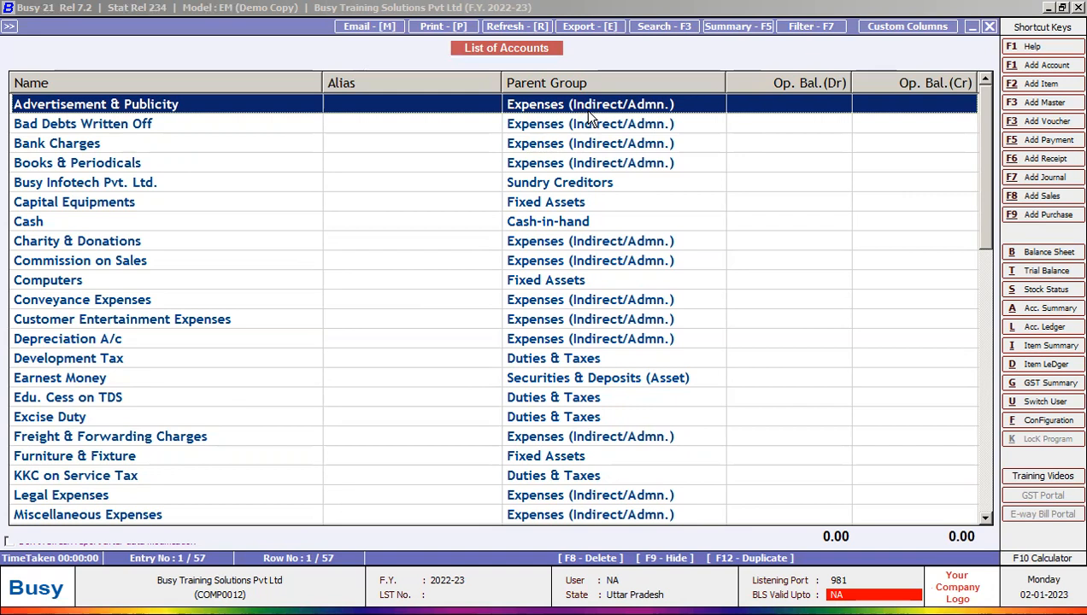
key(Escape)
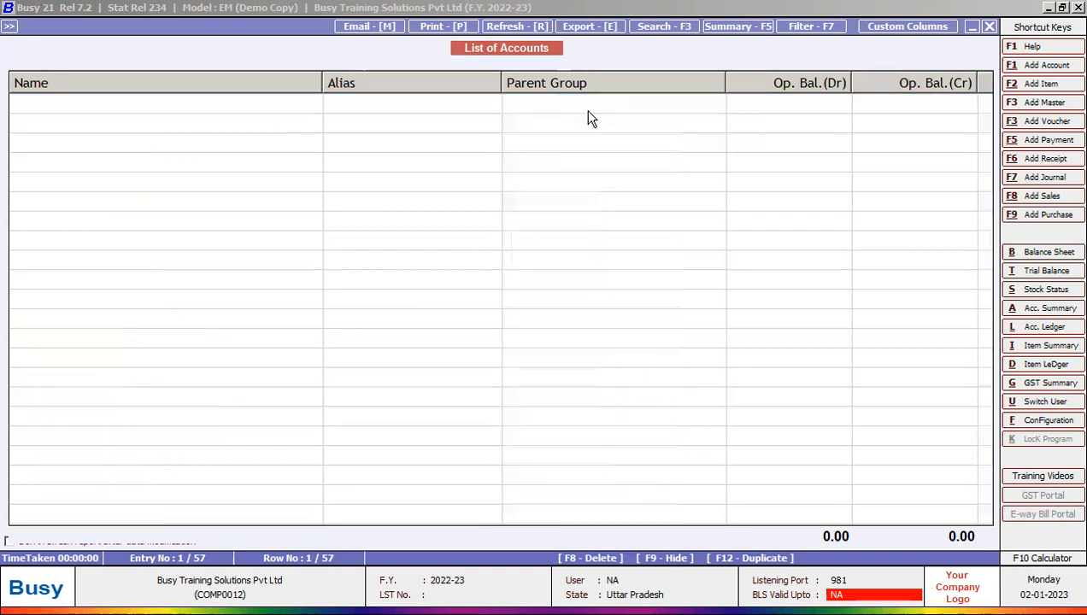
key(Escape)
key(Escape)
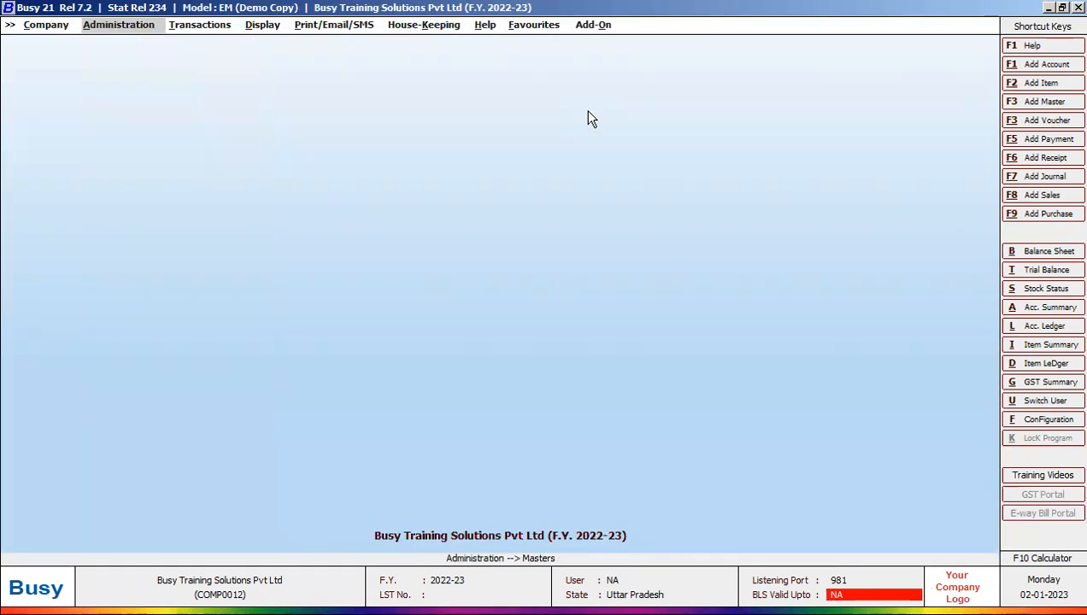
Step: Open the Select Account to Modify list from Administration > Masters > Account
key(Right)
key(Right)
key(Left)
key(Left)
key(Return)
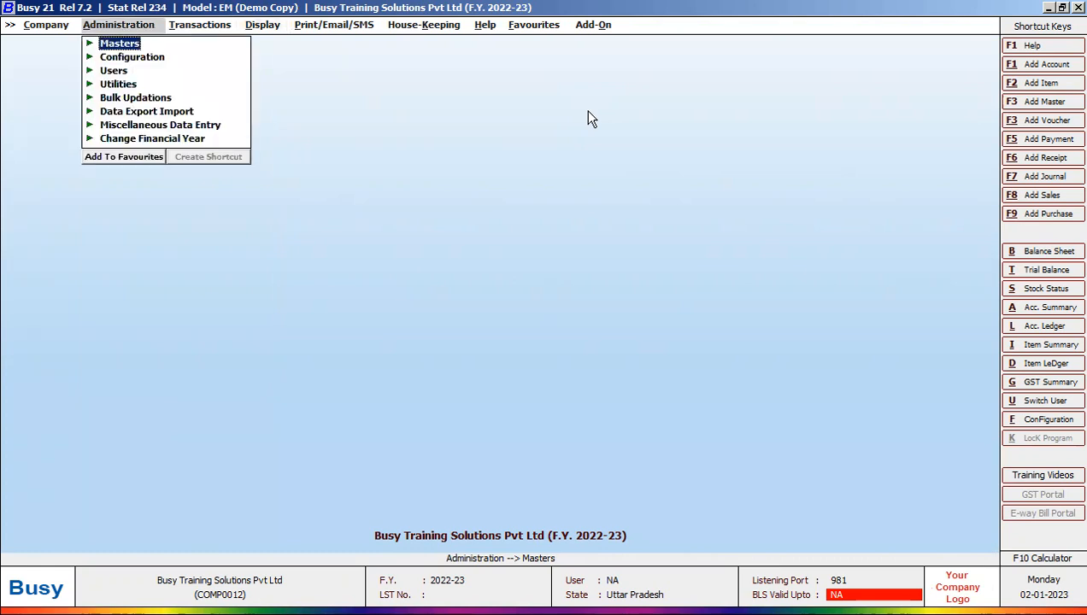
key(Return)
key(Return)
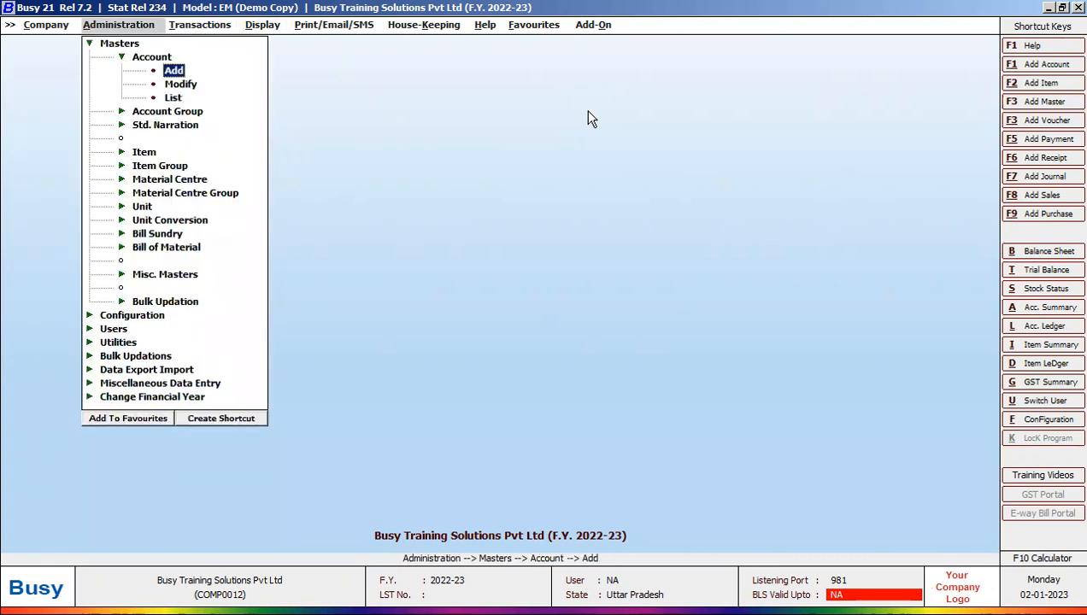
key(Down)
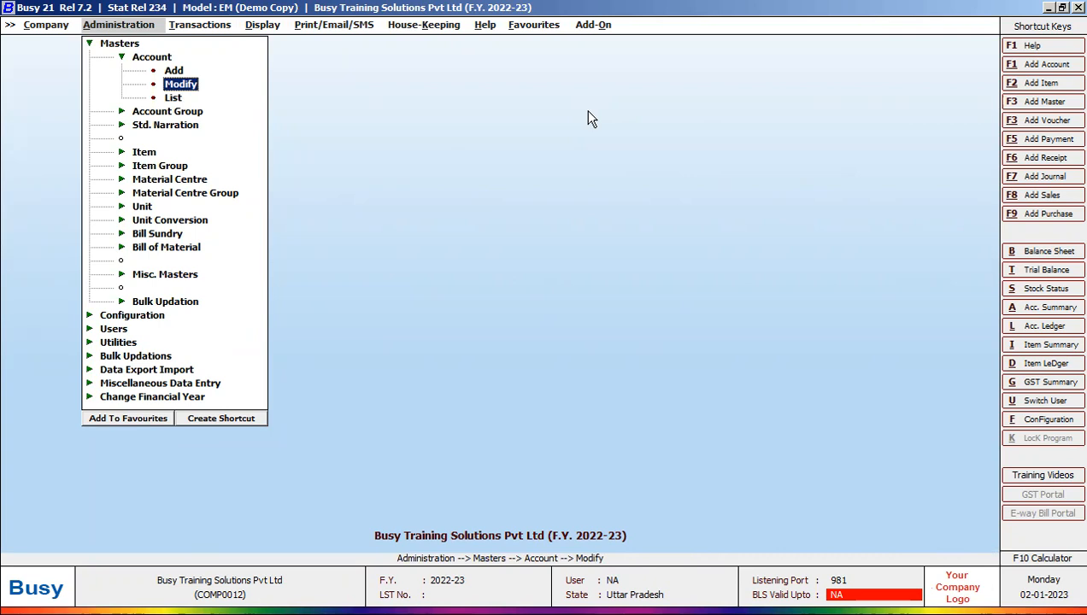
click(186, 84)
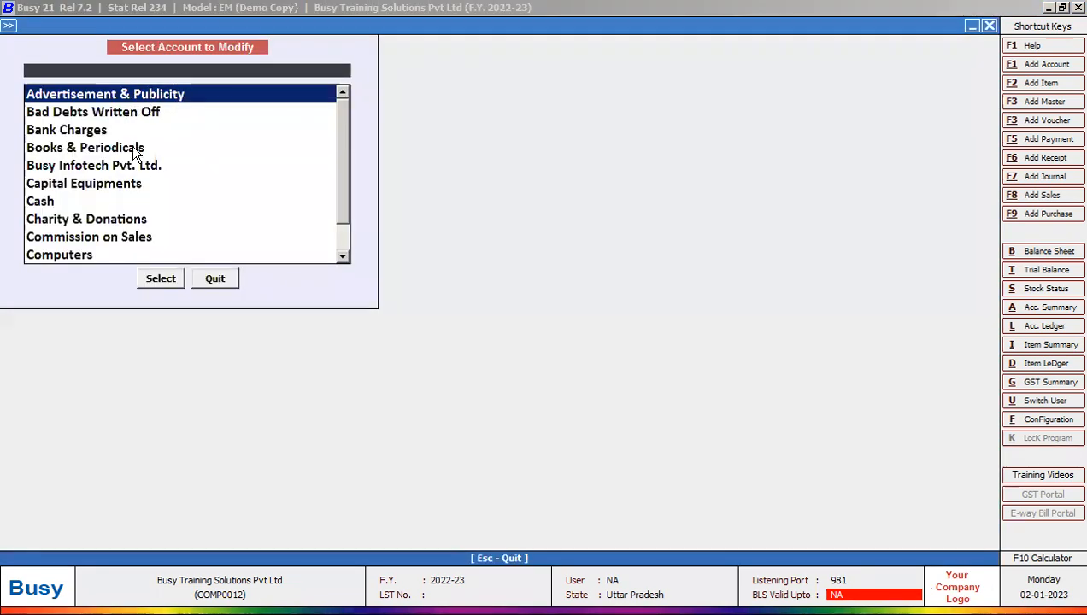
Step: Browse the account list and try a search for 'T', then clear it
scroll(345, 193, down, 1)
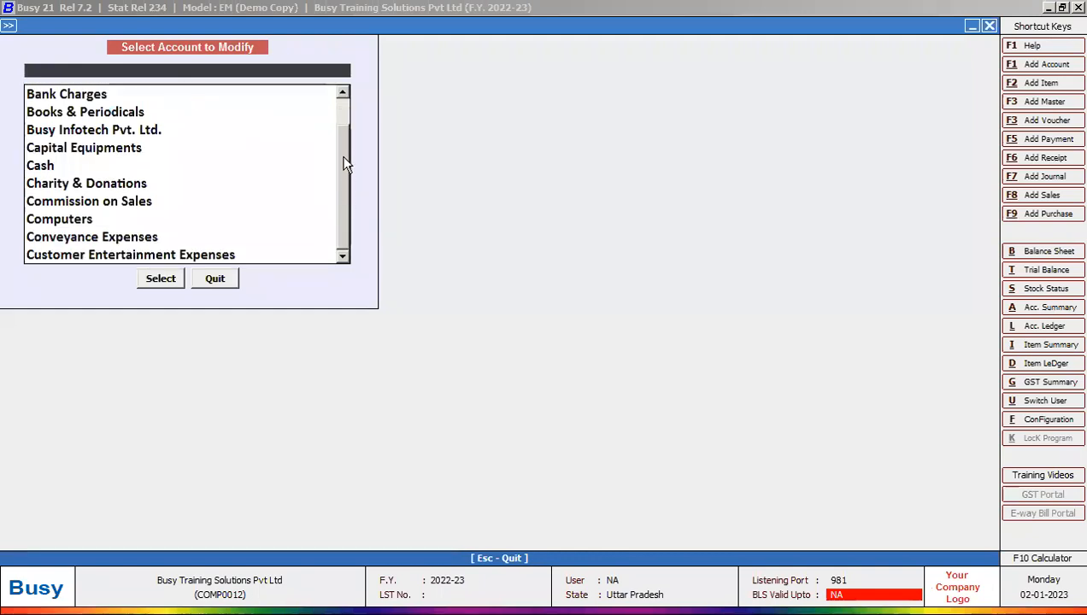
scroll(344, 163, up, 1)
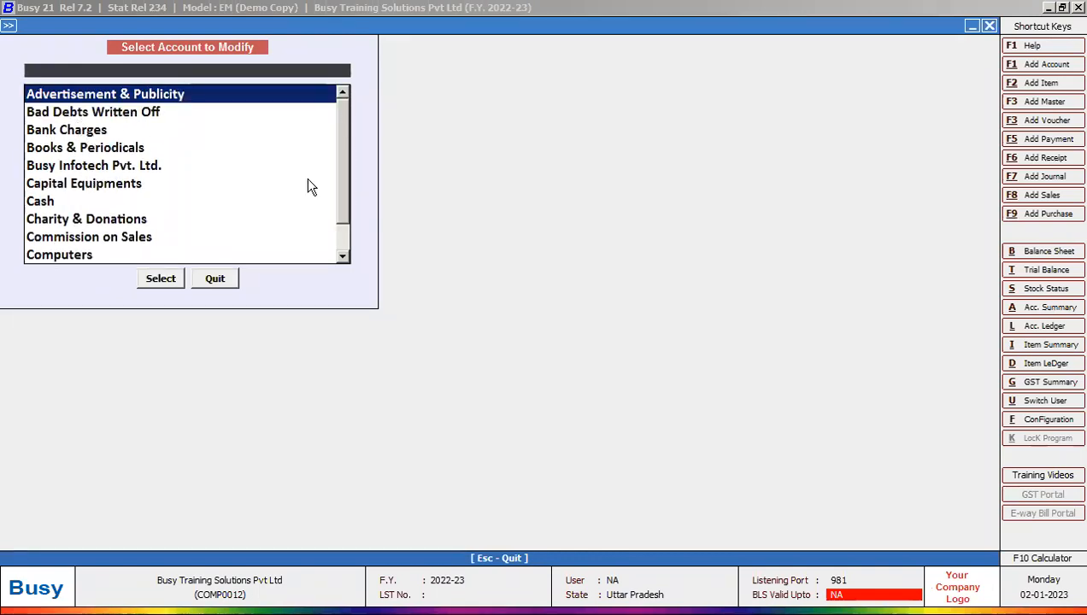
mouse_move(342, 145)
mouse_down()
mouse_move(343, 165)
mouse_move(345, 128)
mouse_up()
mouse_move(344, 126)
mouse_down()
mouse_move(346, 182)
mouse_move(343, 117)
mouse_move(344, 189)
mouse_move(342, 141)
mouse_up()
drag(344, 121, 338, 191)
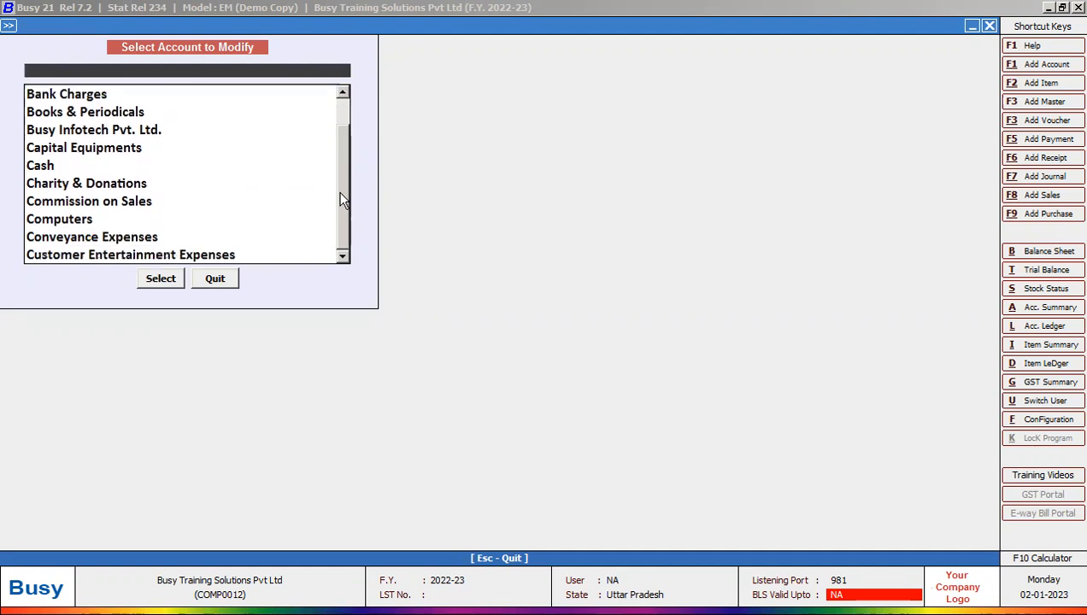
drag(344, 137, 341, 102)
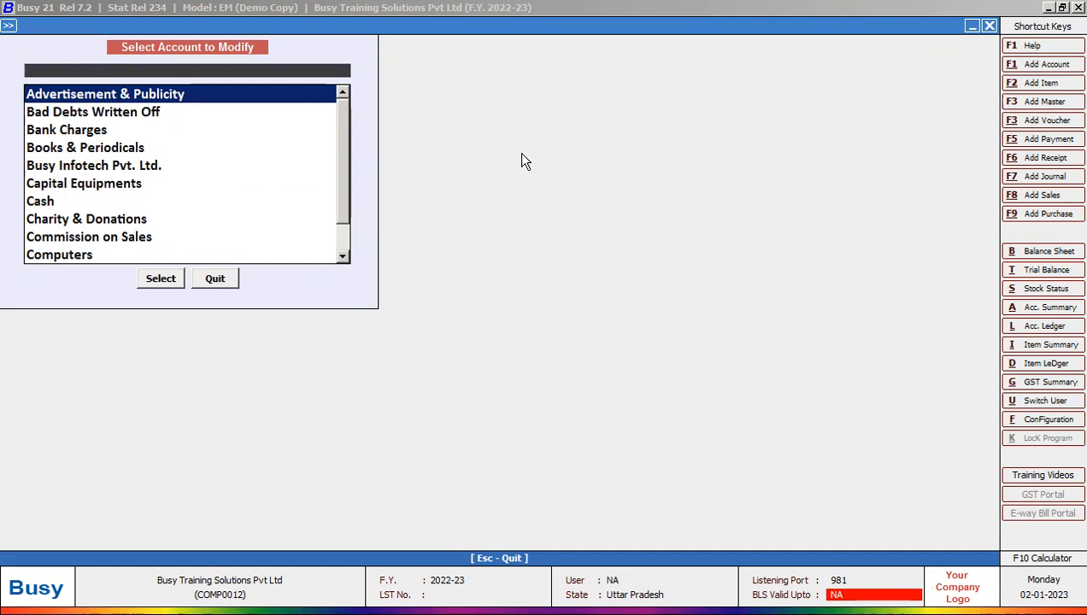
text(T)
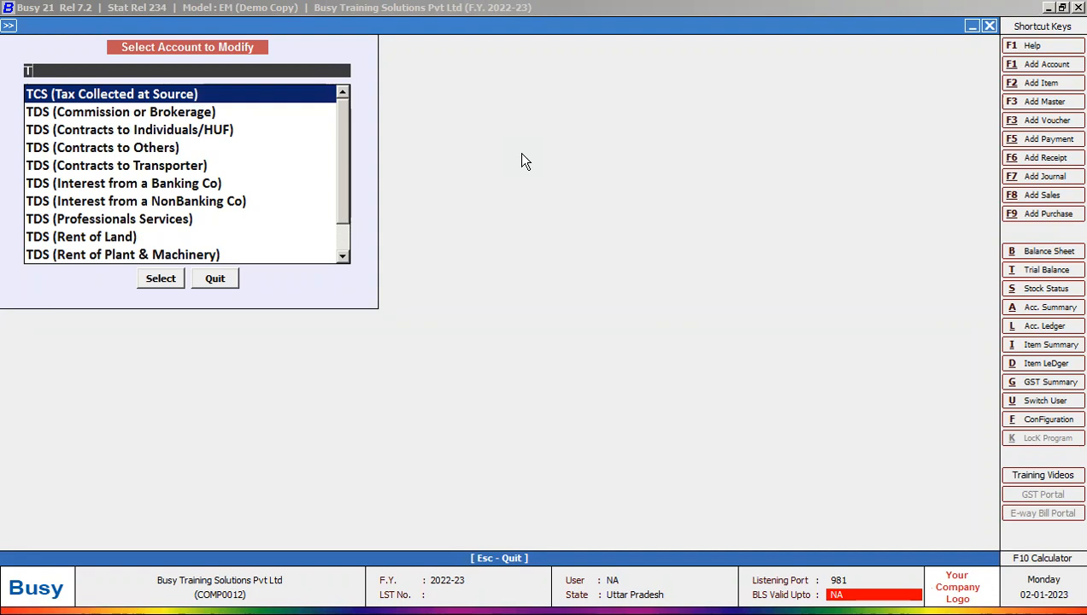
key(BackSpace)
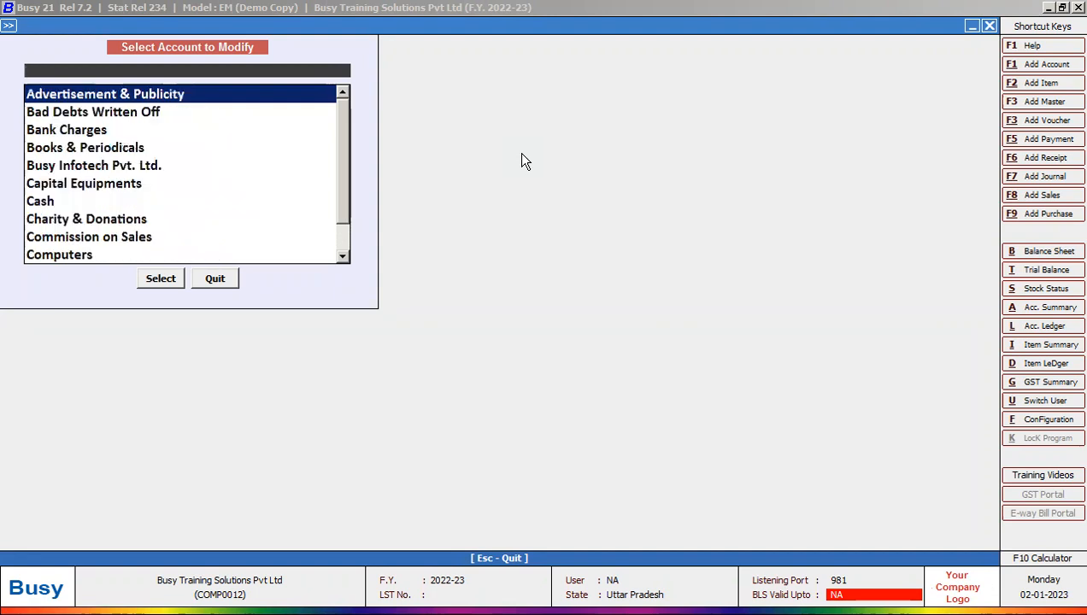
drag(339, 139, 342, 219)
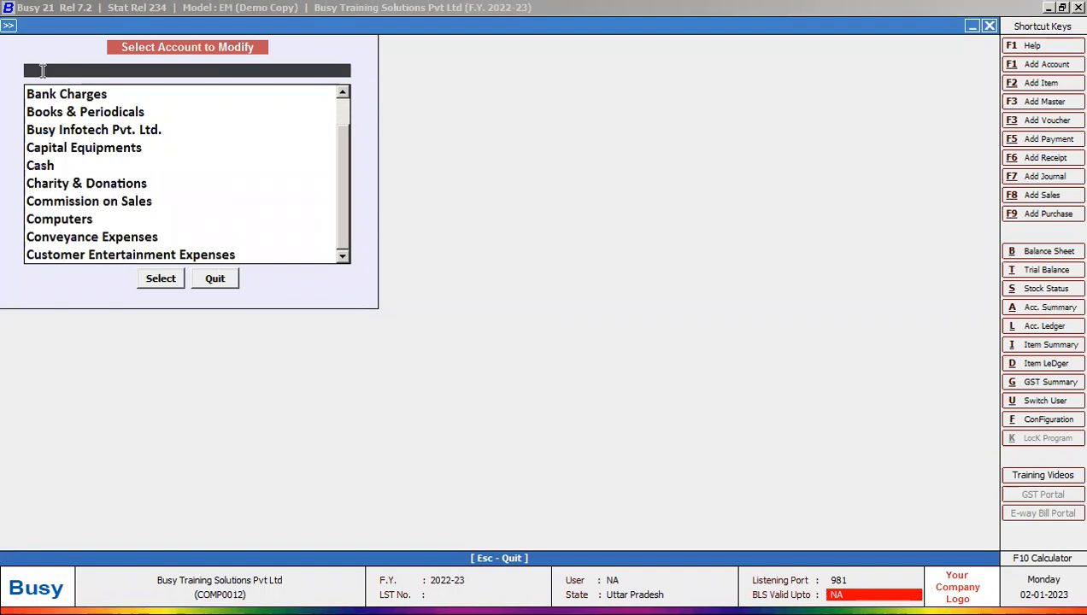
Step: Search 'CO', then 'BU', and choose Busy Infotech Pvt. Ltd
text(CO)
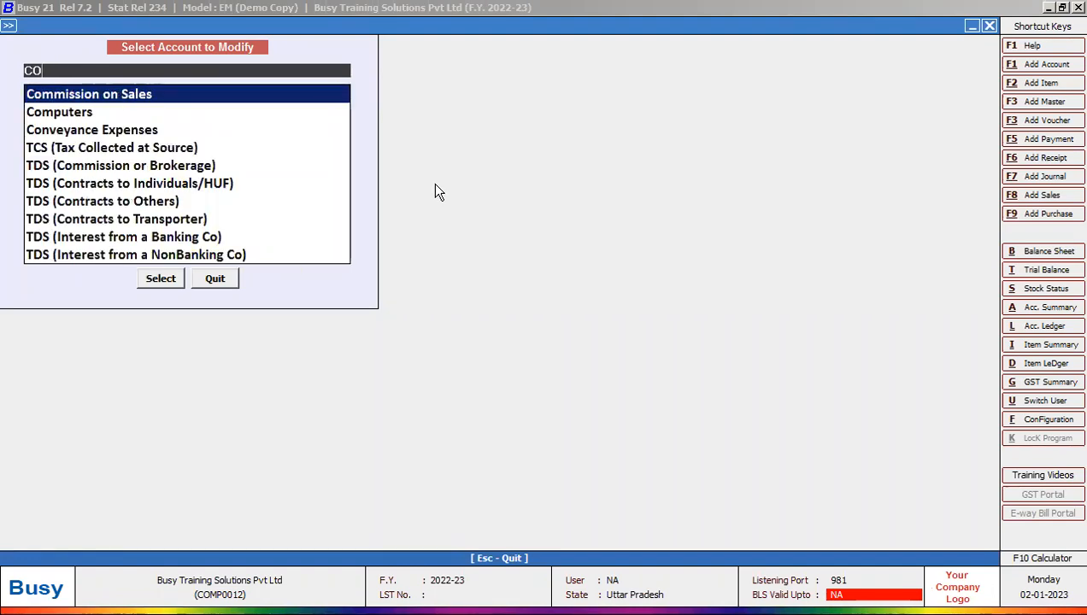
key(Down)
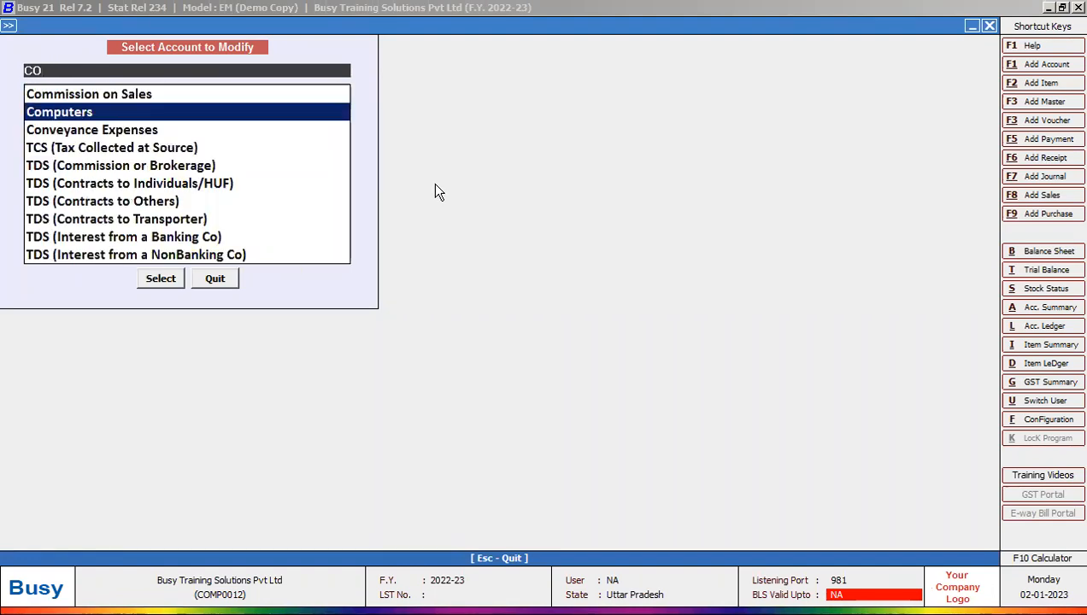
key(BackSpace)
key(BackSpace)
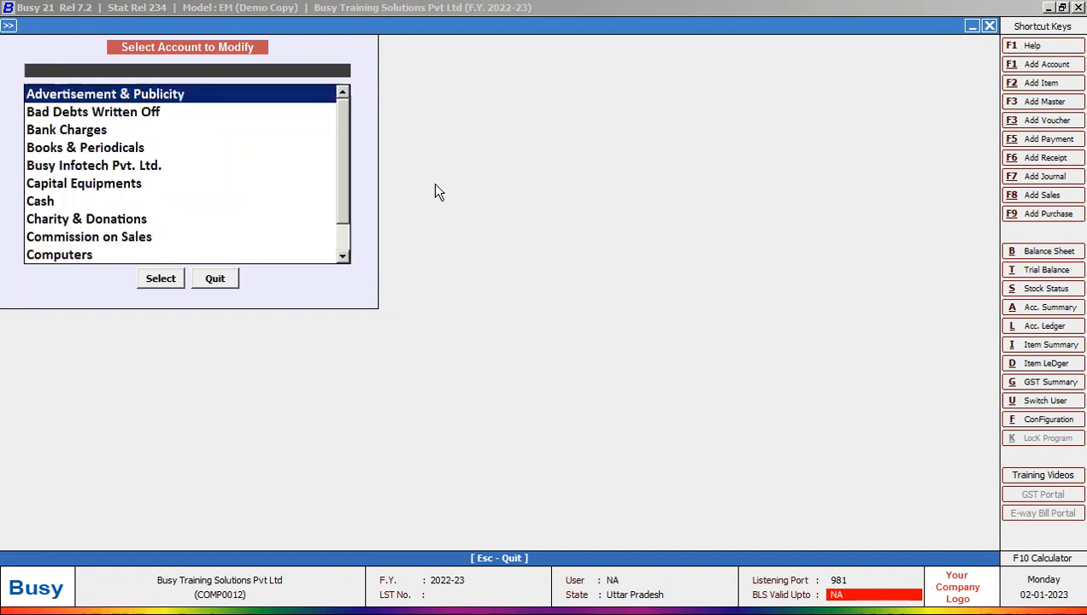
text(BU)
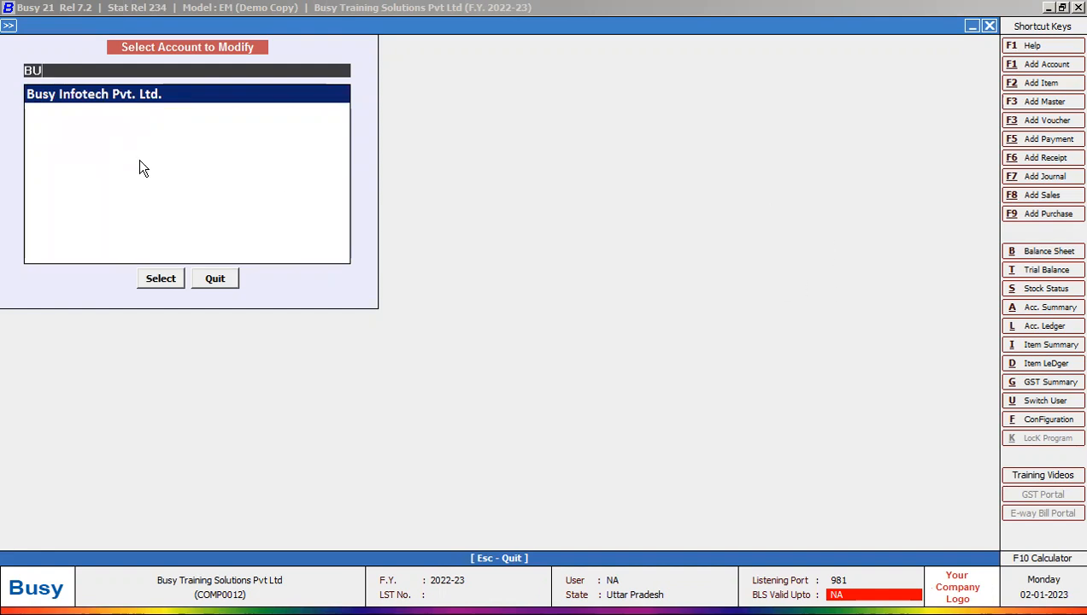
key(Return)
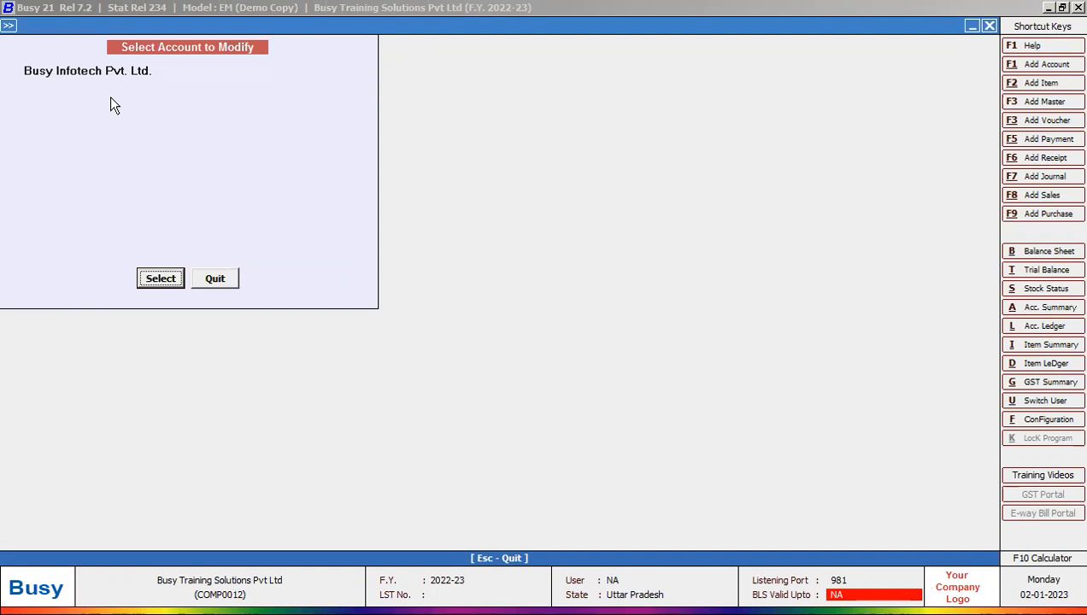
Step: Quit the account picker without changes and bring up the PowerPoint ledger slide
click(216, 282)
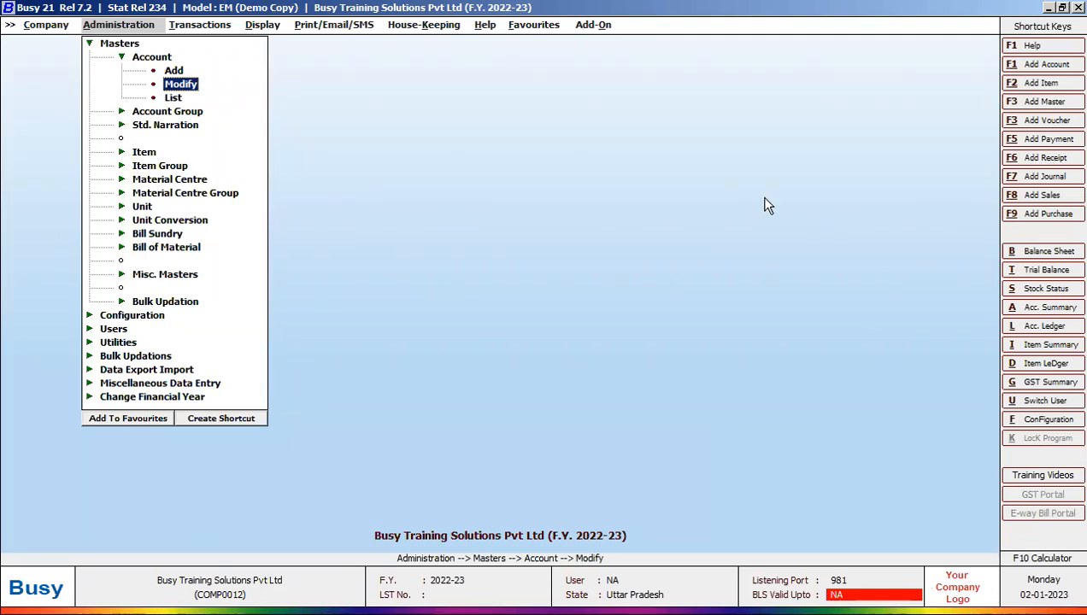
key(Return)
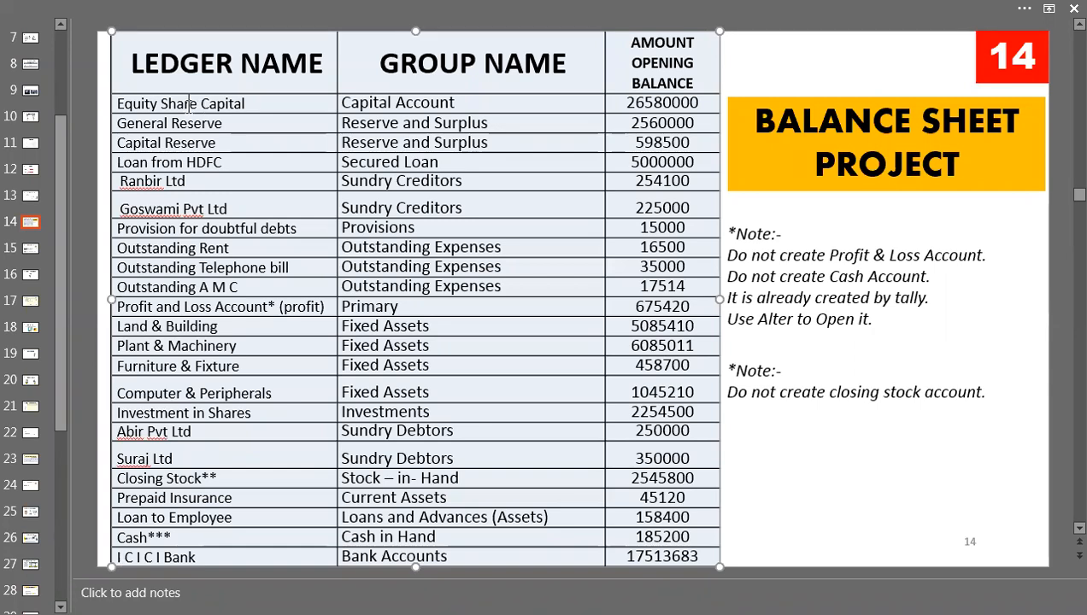
Step: Highlight Equity Share Capital and its 26580000 opening balance on the slide
drag(158, 103, 249, 104)
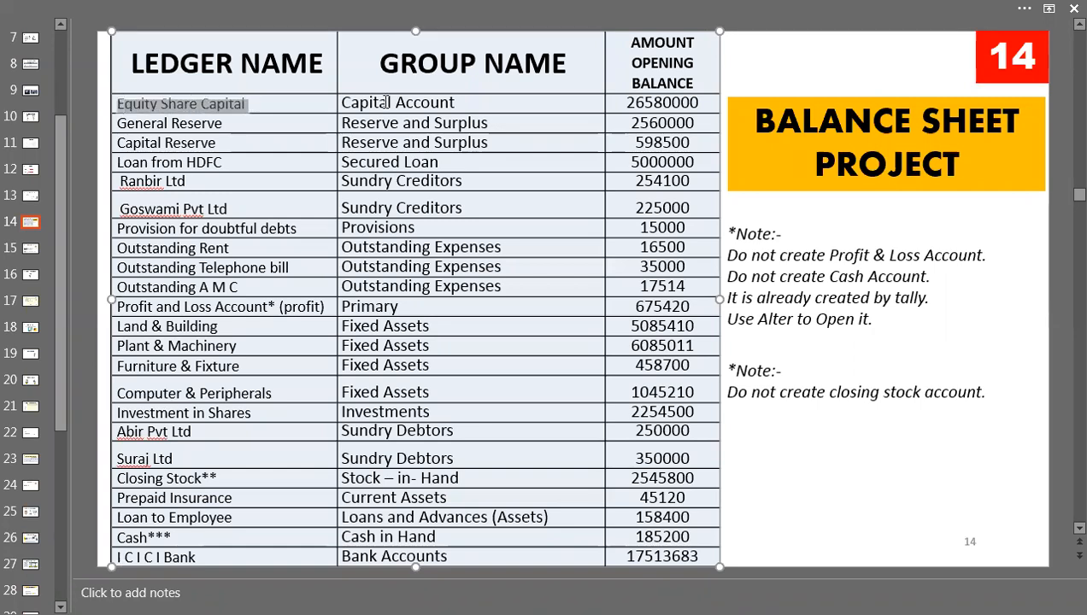
click(631, 101)
drag(636, 103, 680, 104)
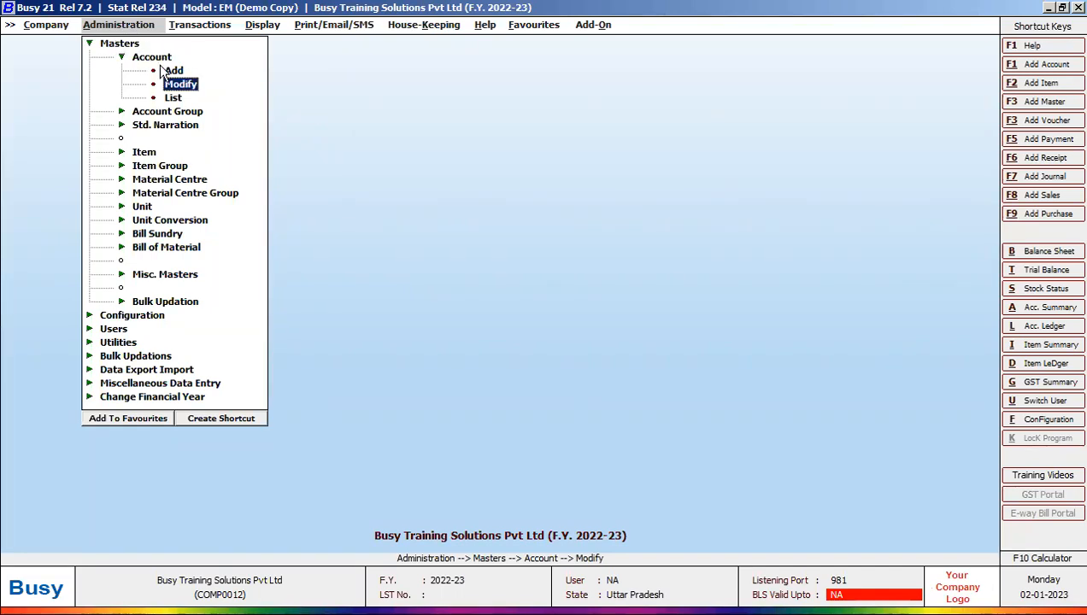
Step: Search the account list for 'CAP' to check for capital ledgers, then close the picker
click(177, 82)
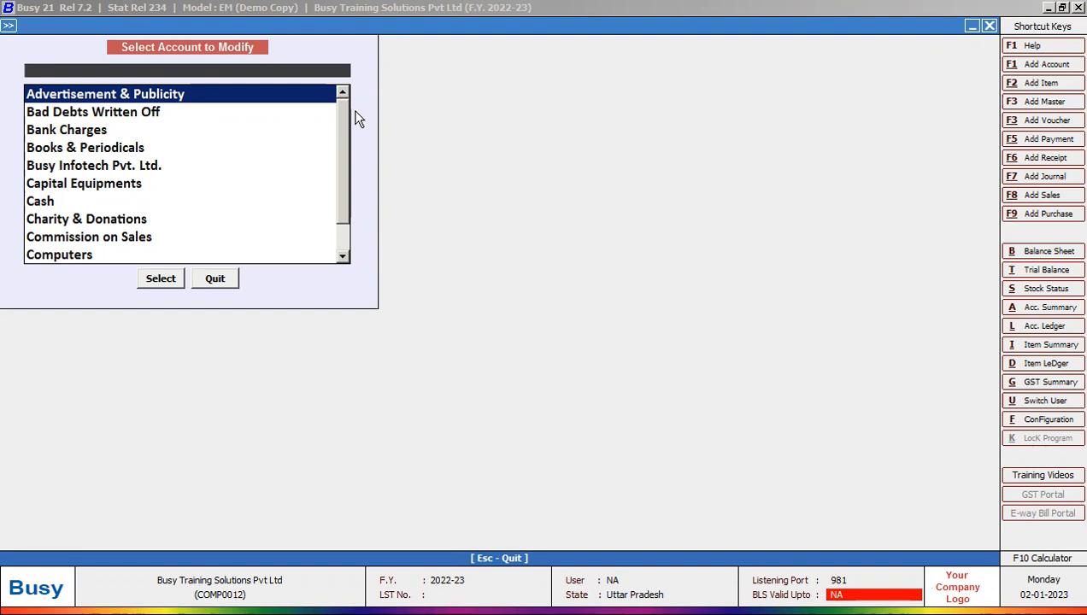
text(CAP)
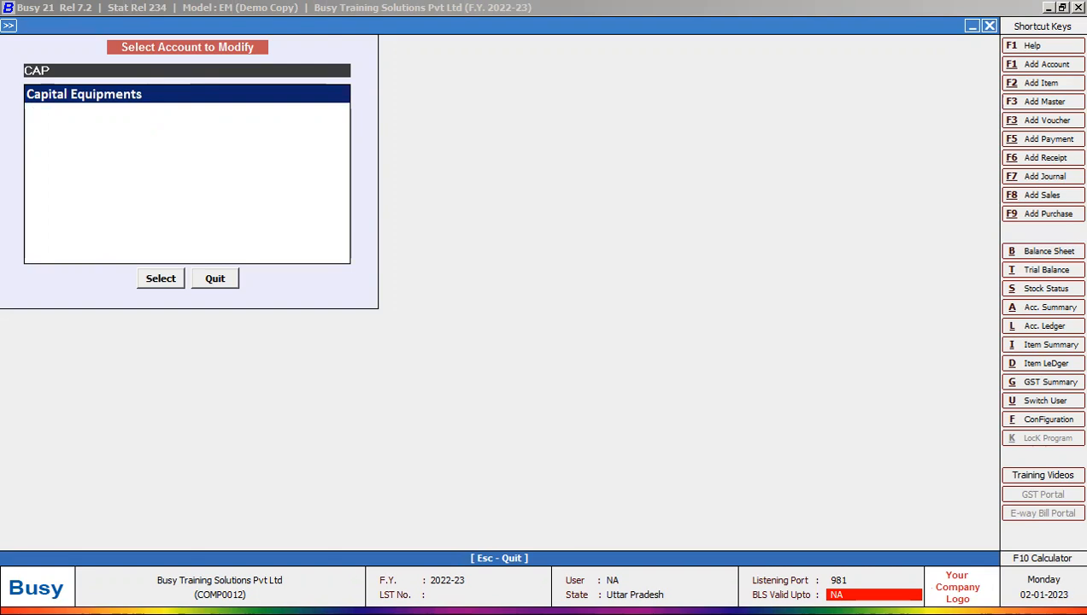
key(BackSpace)
key(BackSpace)
key(BackSpace)
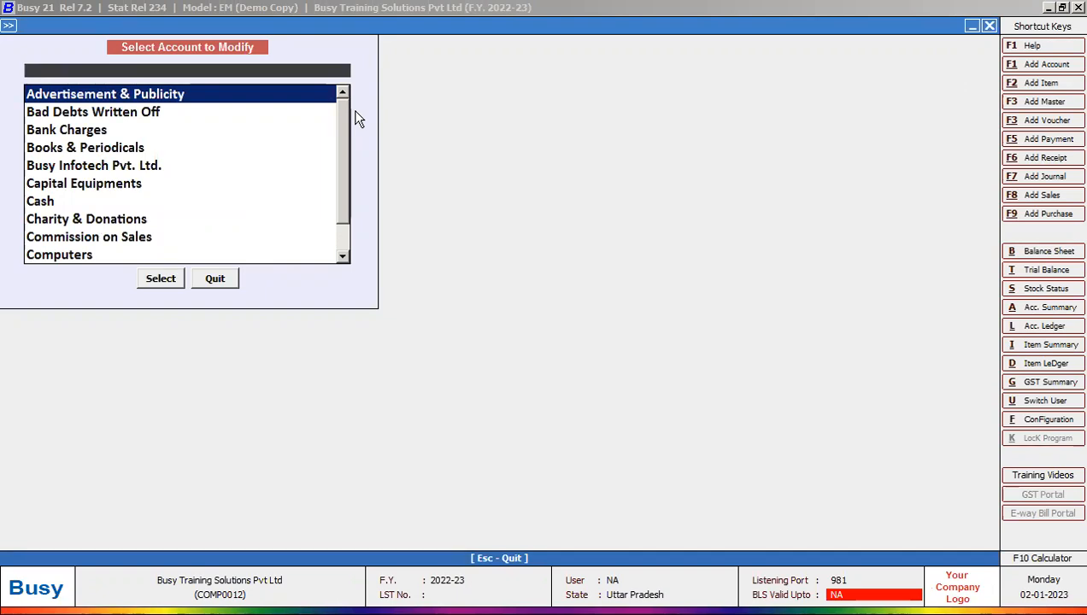
key(Escape)
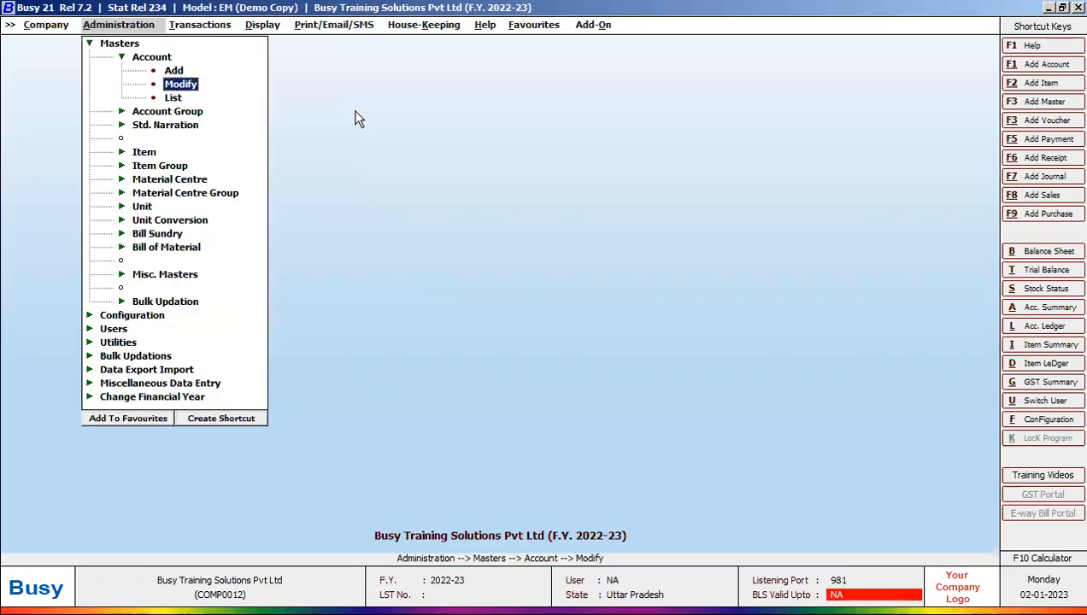
key(Up)
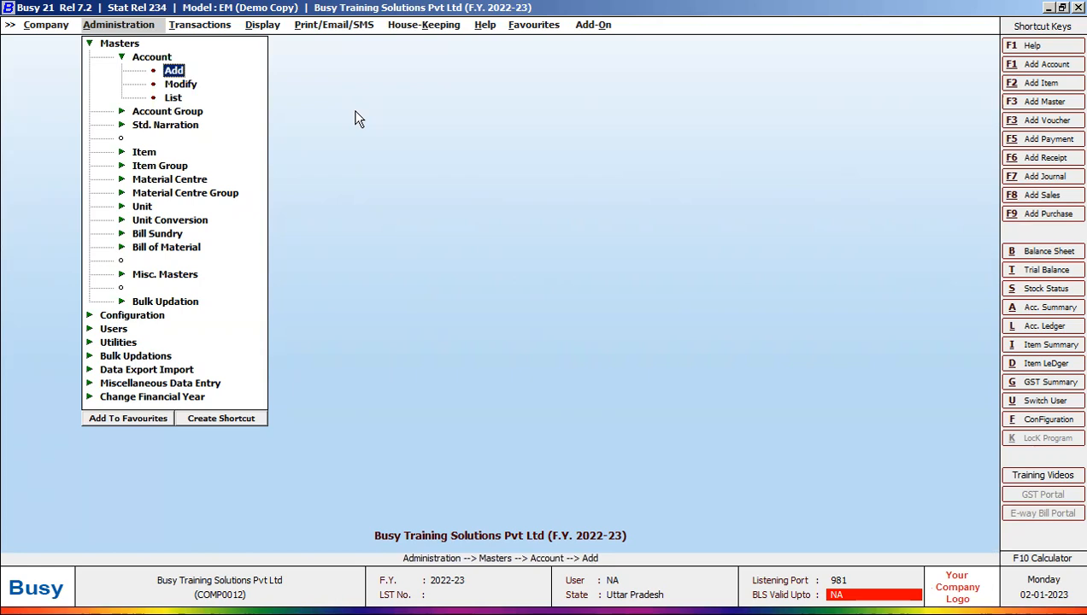
Step: Create EQUITY SHARE CAPITAL under Capital Account with a 26580000 opening balance and save it
key(Return)
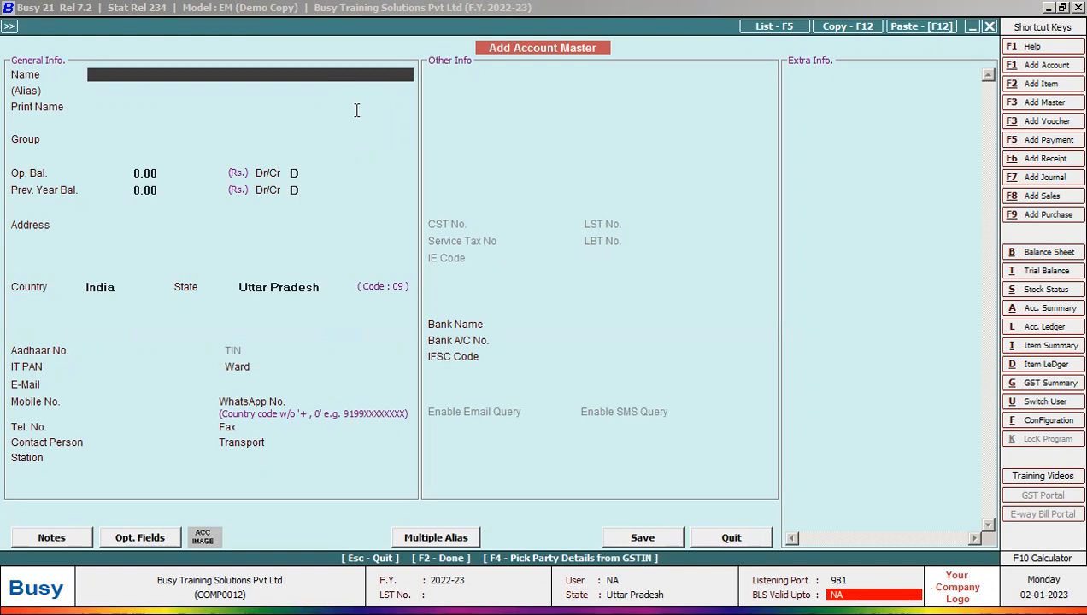
text(EQUITY SH)
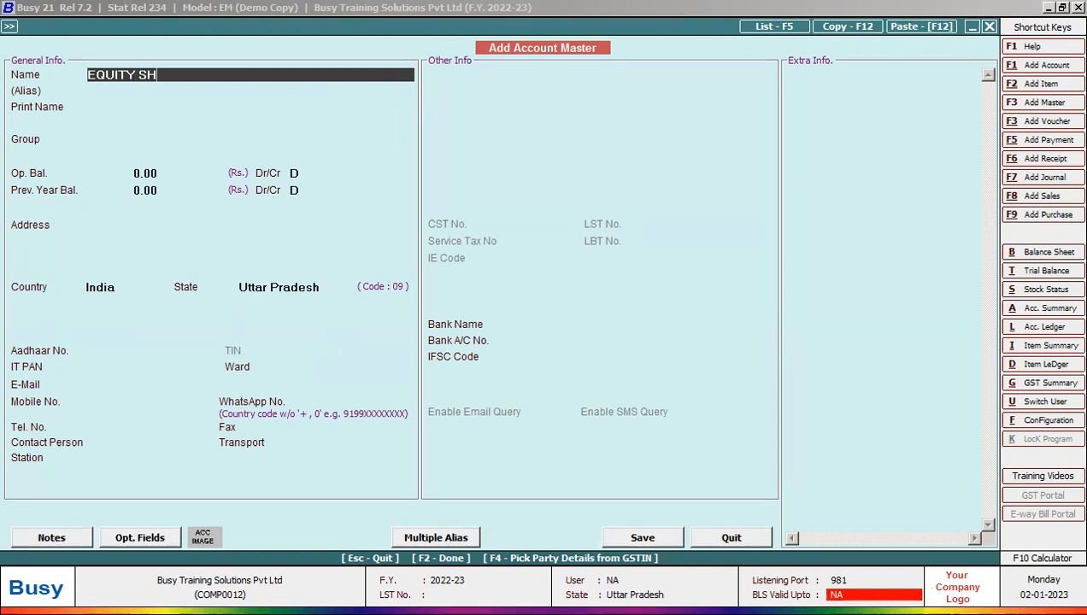
text(ARE CAPITAL)
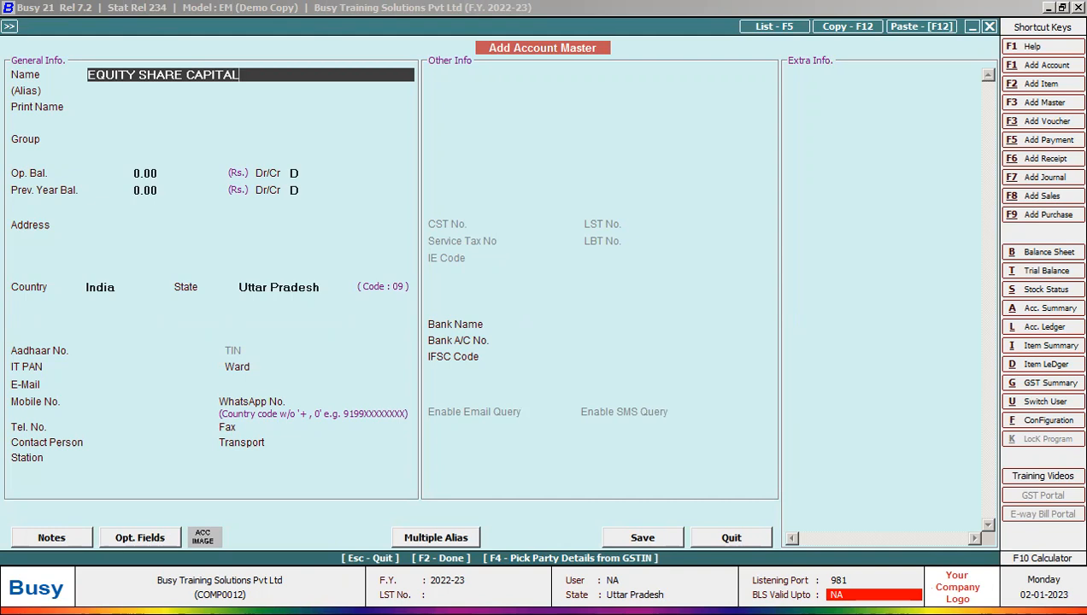
key(Return)
key(Return)
key(Return)
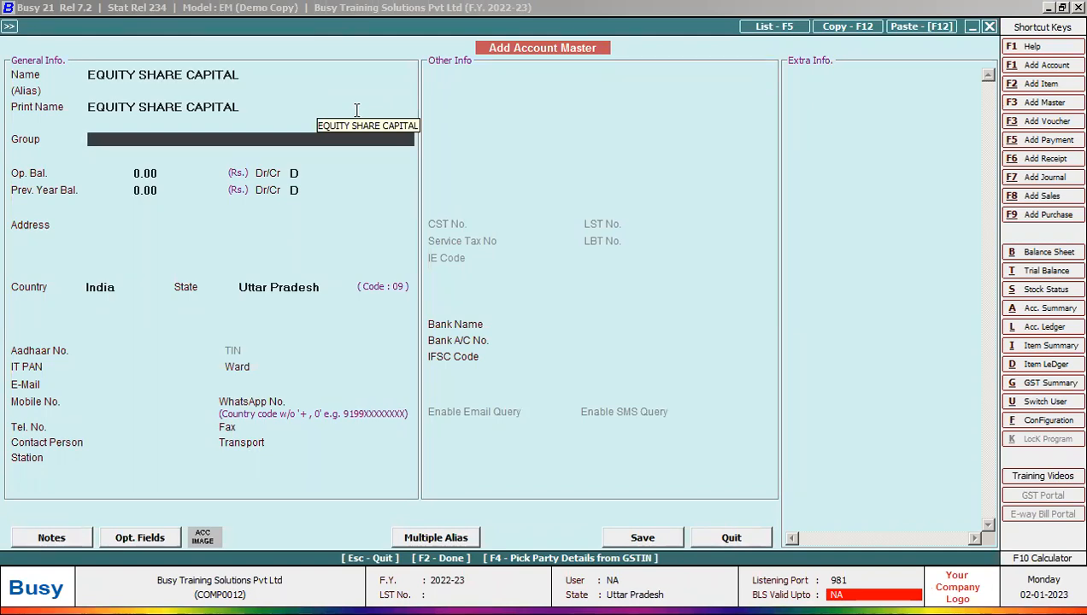
text(CAP)
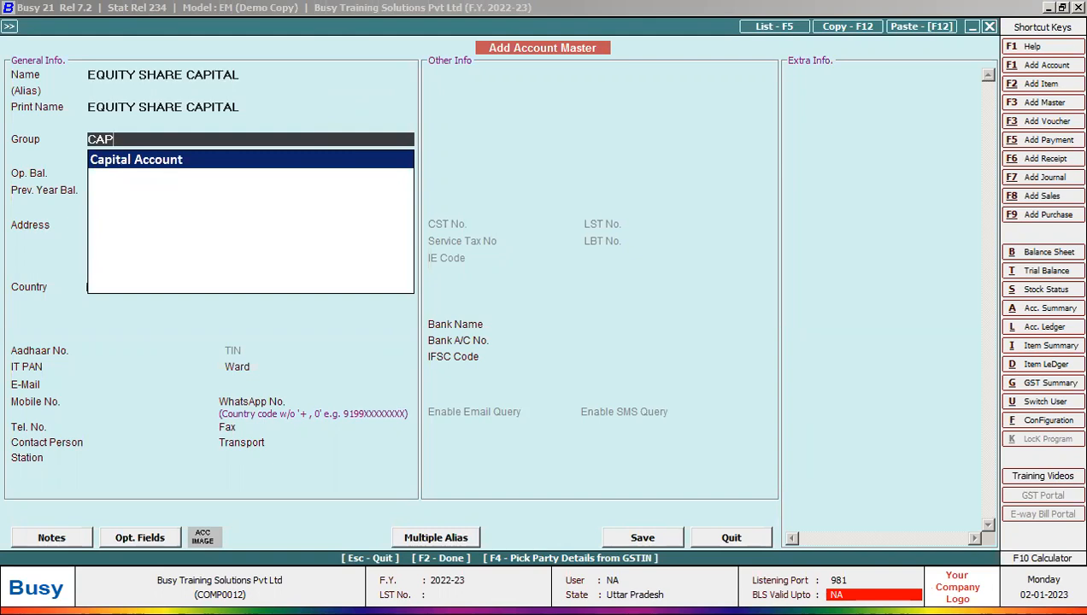
key(Return)
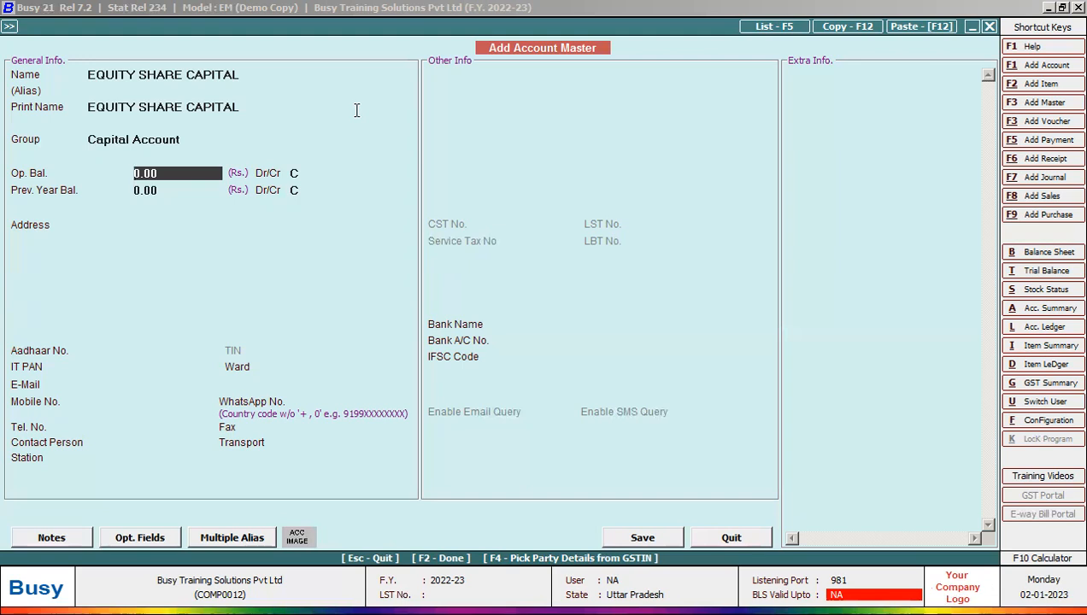
text(26580000)
key(Return)
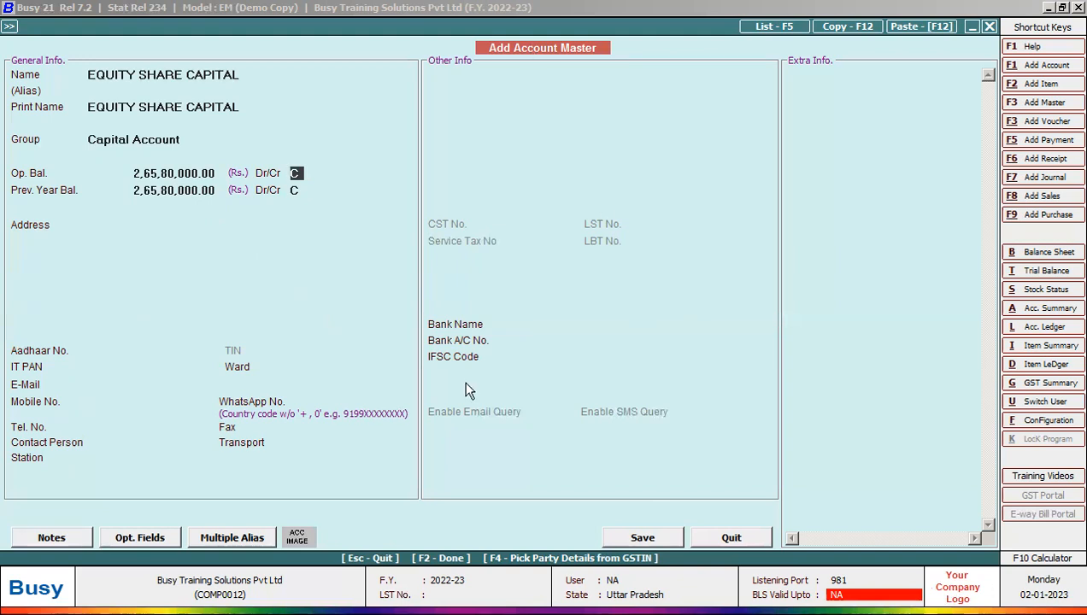
key(F2)
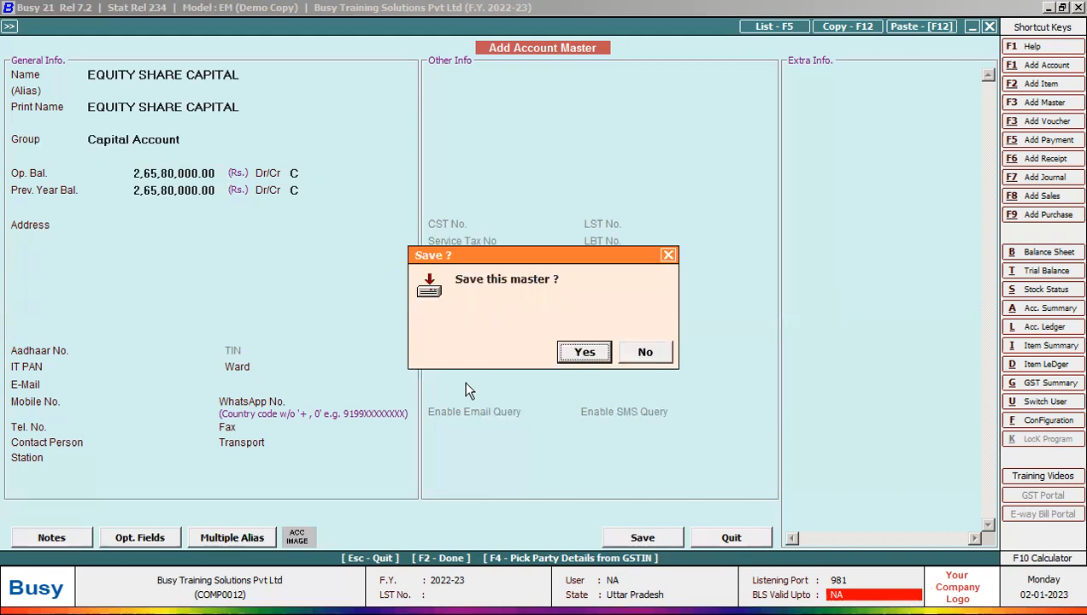
click(581, 354)
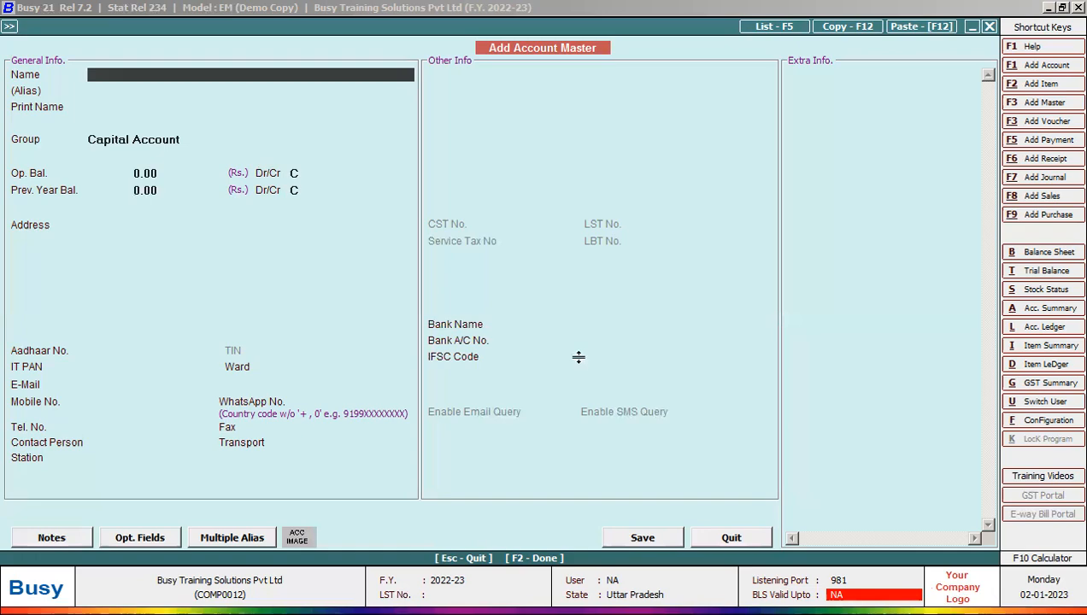
Step: Enter GENERAL RESERVE under Reserves & Surplus, then look up its amount on the slide
key(alt+Tab)
text(GENERAL RESERVE)
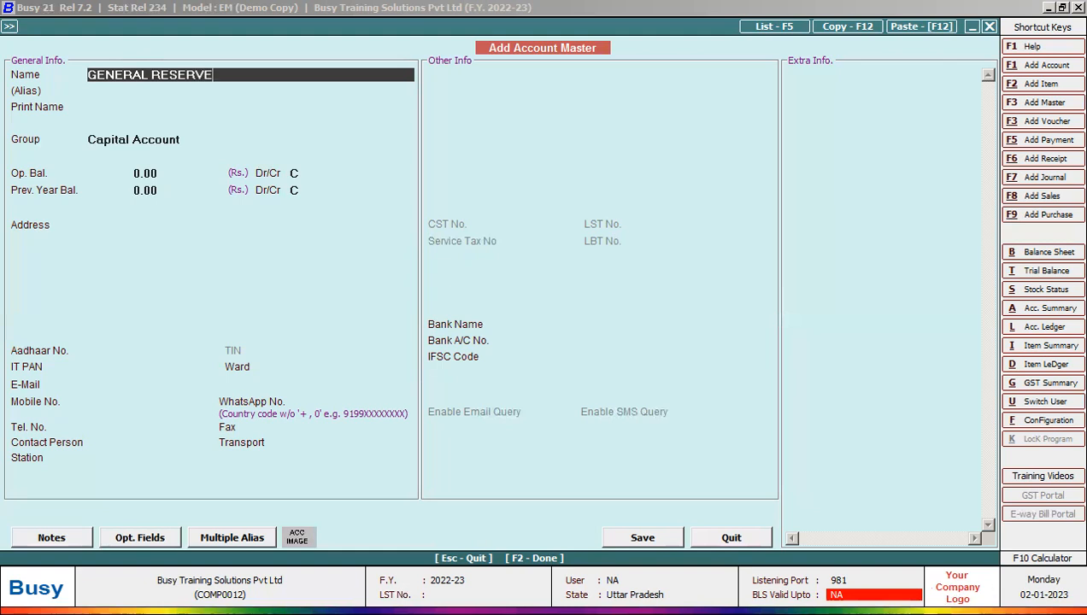
key(Return)
key(Return)
key(Return)
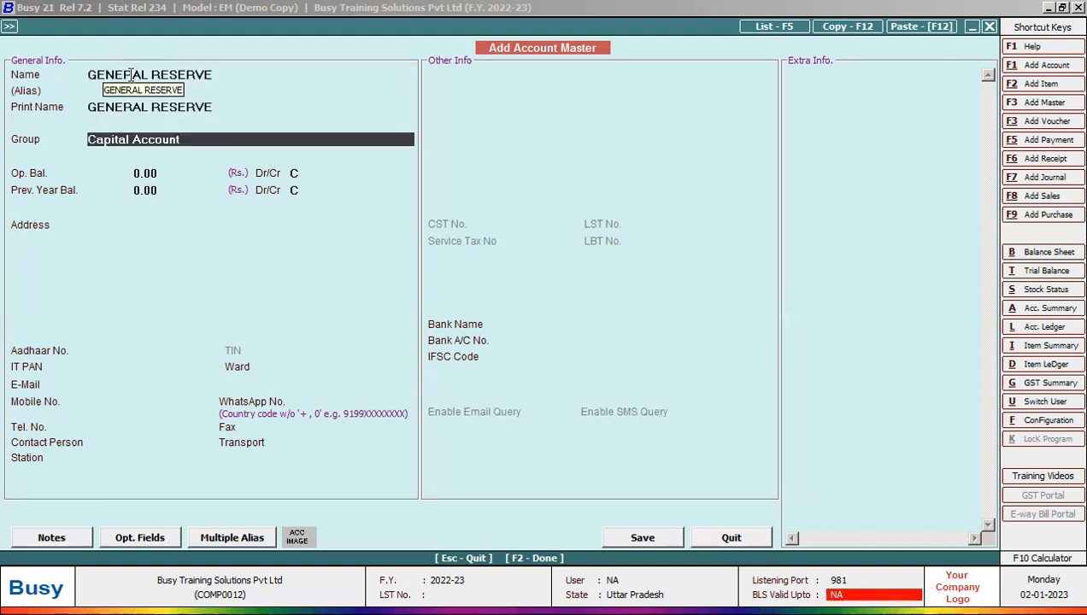
text(RES)
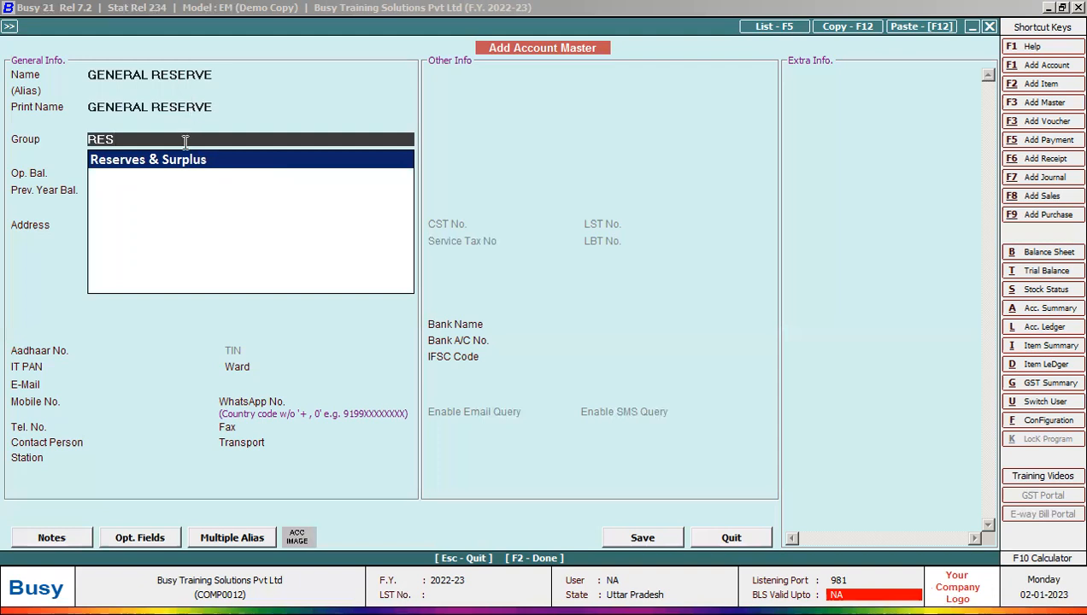
click(125, 159)
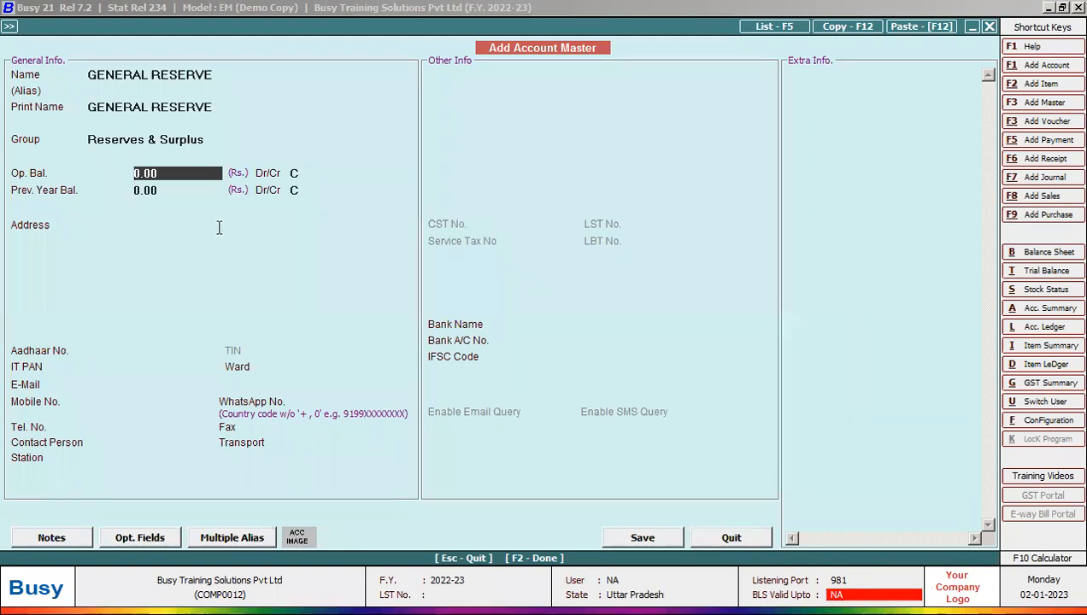
key(alt+Tab)
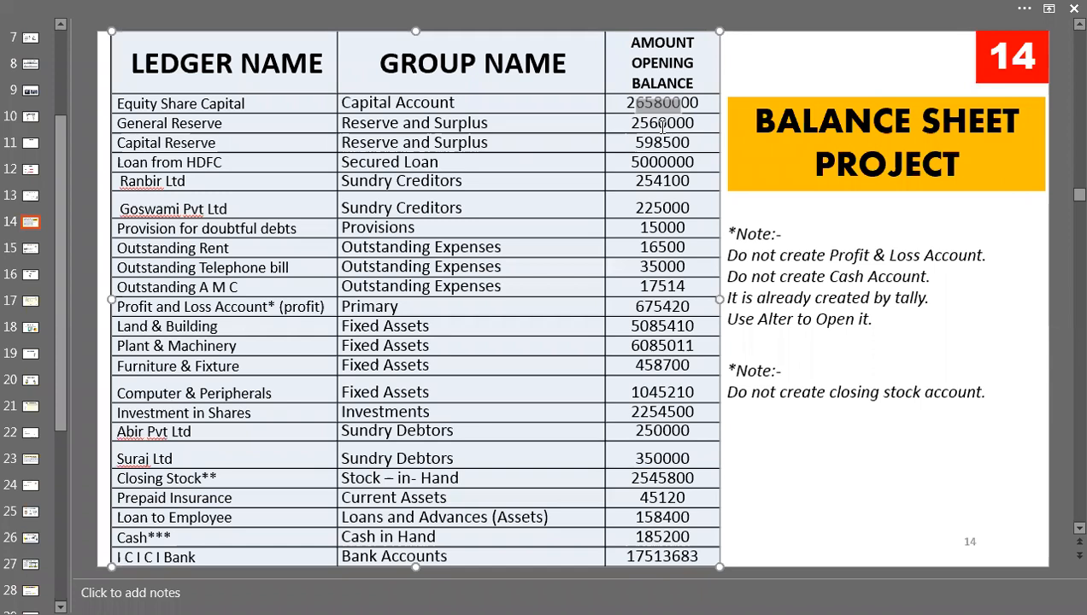
Step: Give General Reserve a 25,60,000 opening balance from the slide and save it
drag(710, 122, 635, 122)
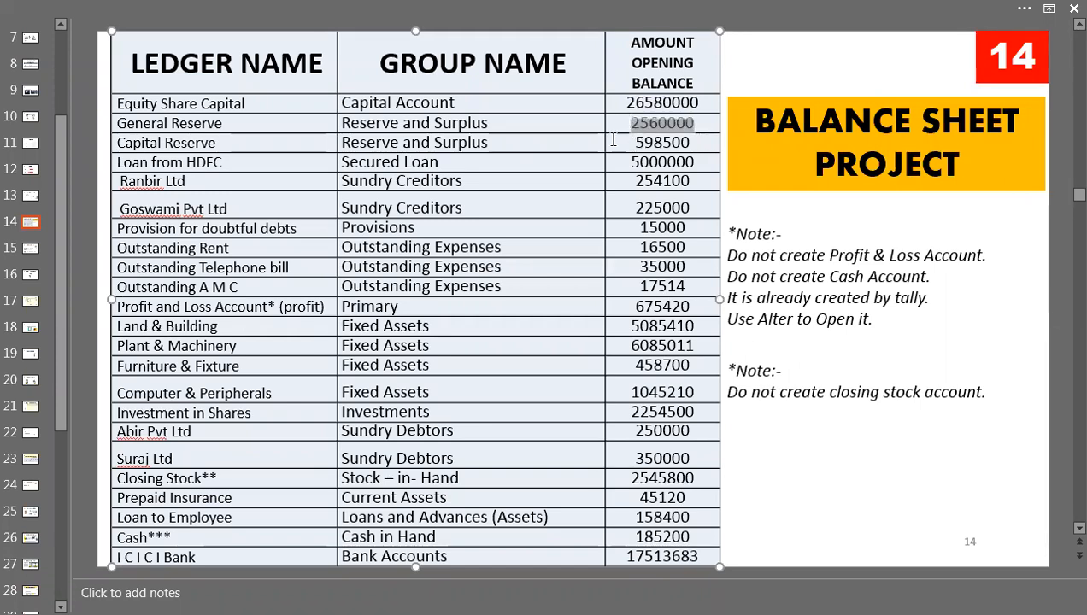
click(609, 137)
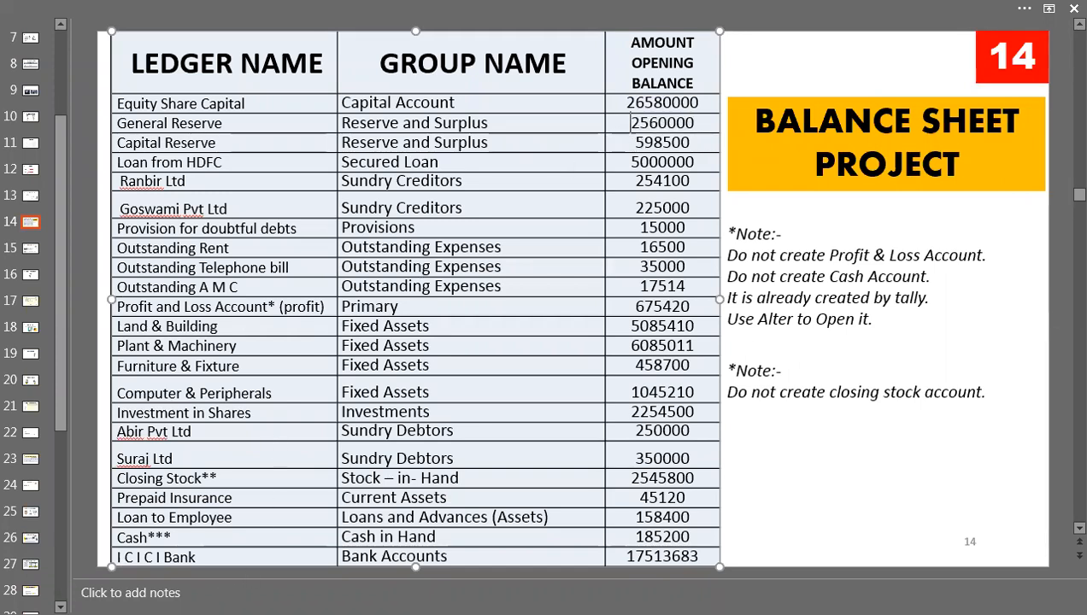
key(alt+Tab)
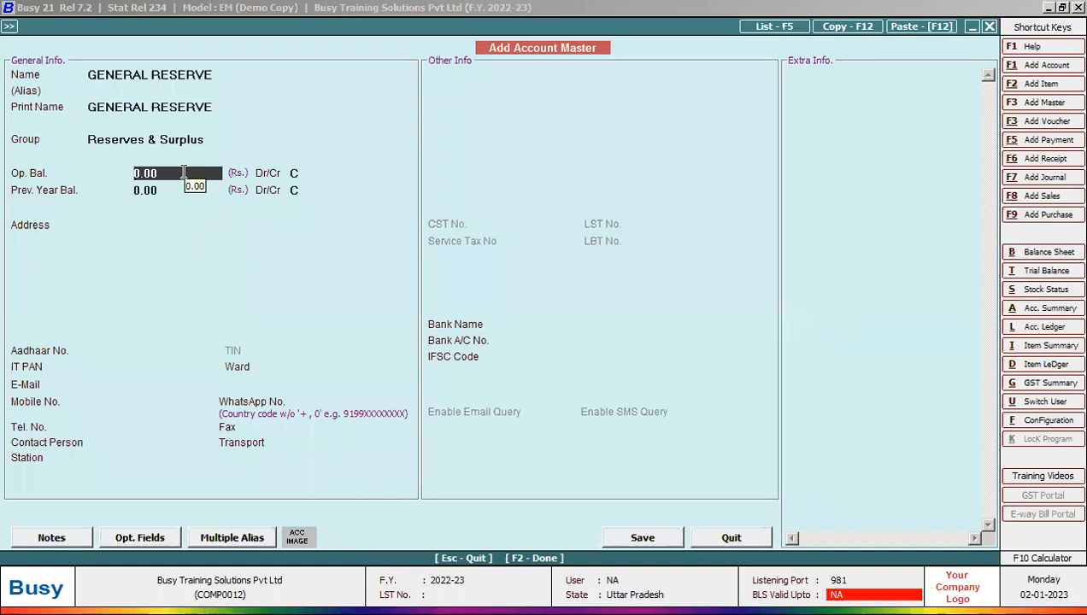
text(25,6)
text(0,000)
key(Return)
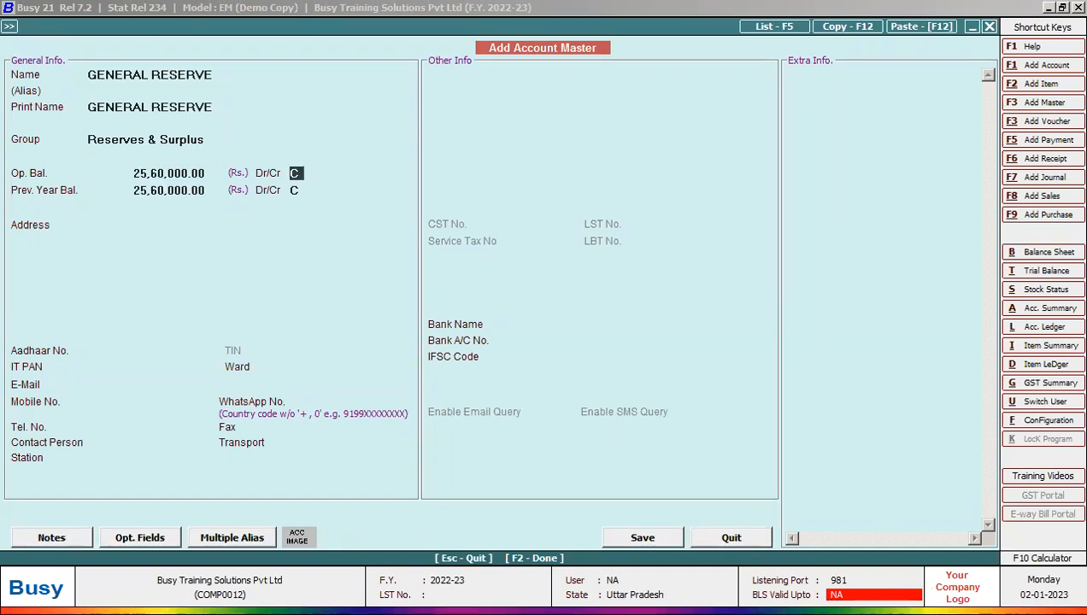
key(F2)
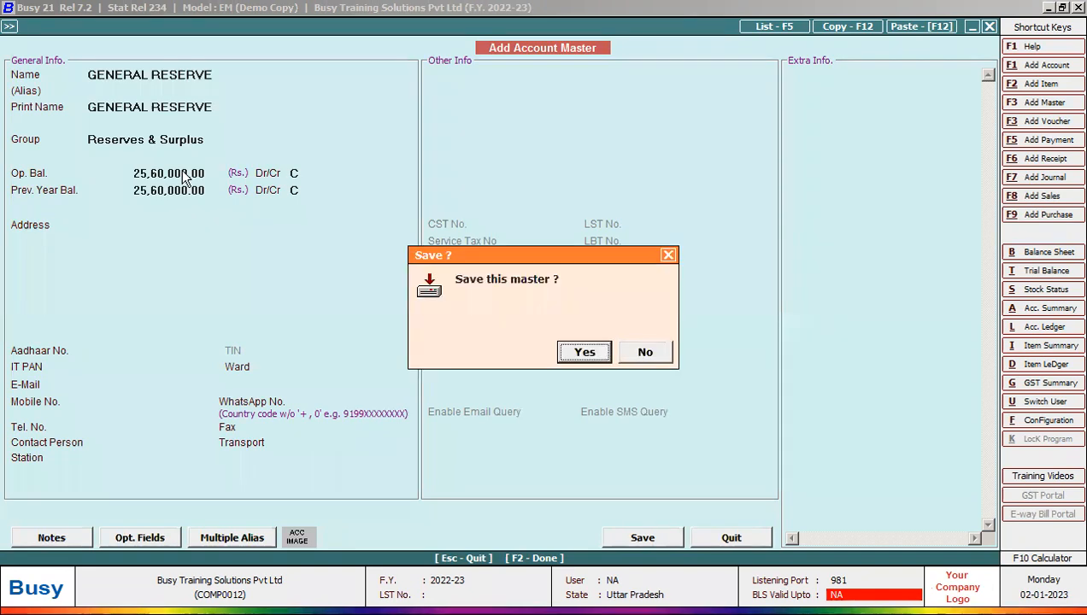
key(Return)
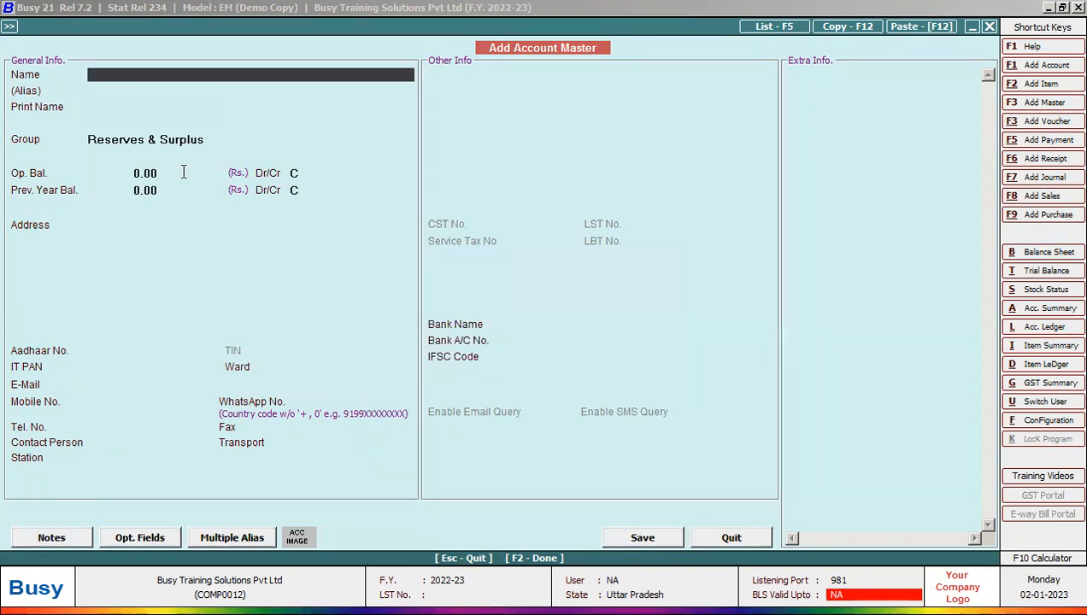
Step: Add CAPITAL RESERVE under Reserves & Surplus with a 5,98,500 credit opening balance and save it
text(CAPITAL RESERVE)
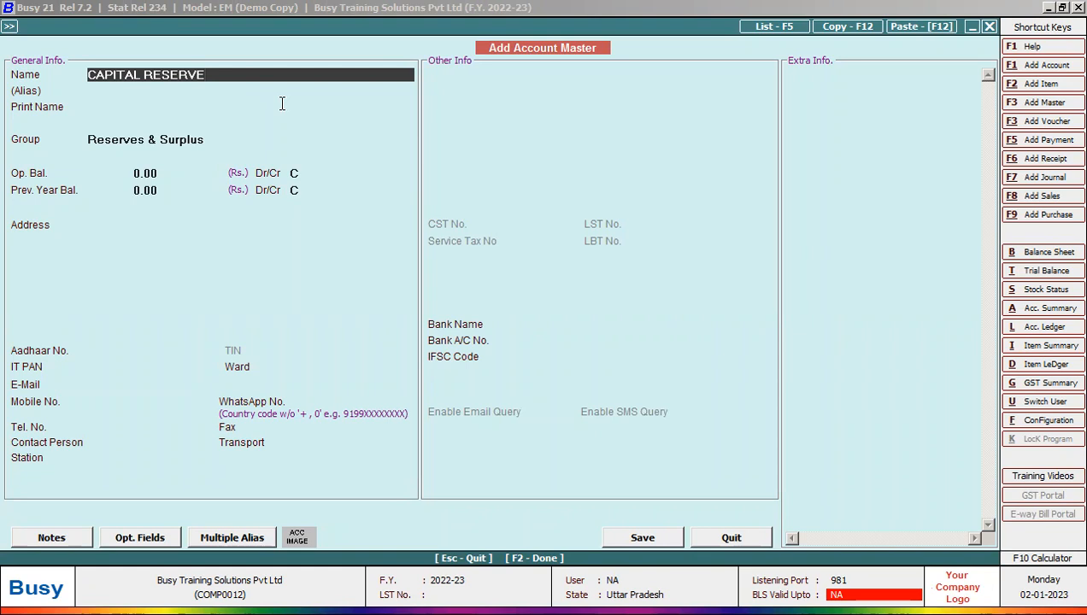
key(Return)
key(Return)
key(Return)
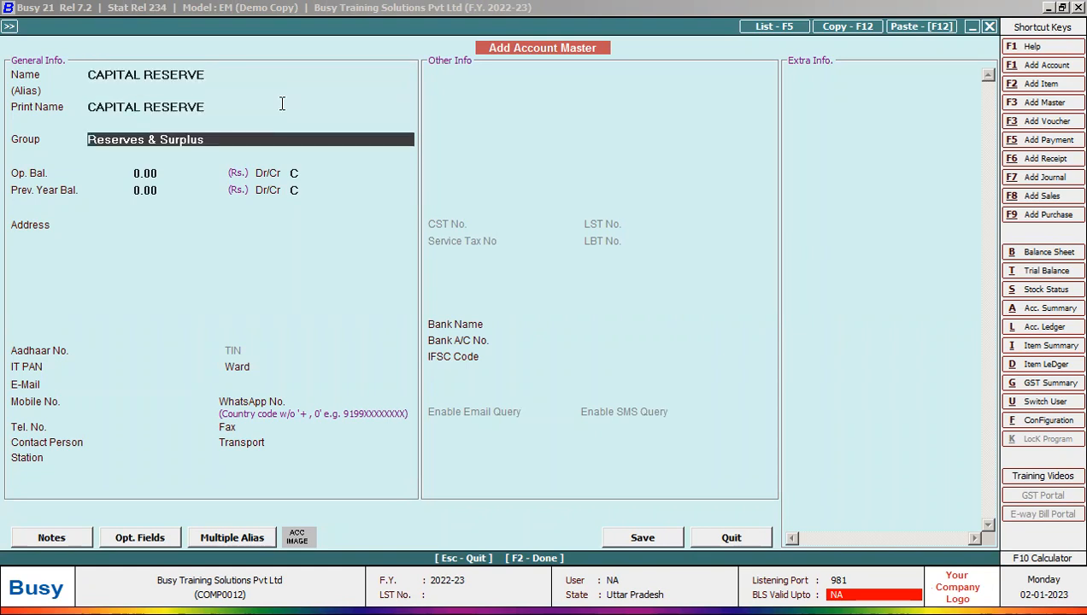
key(Return)
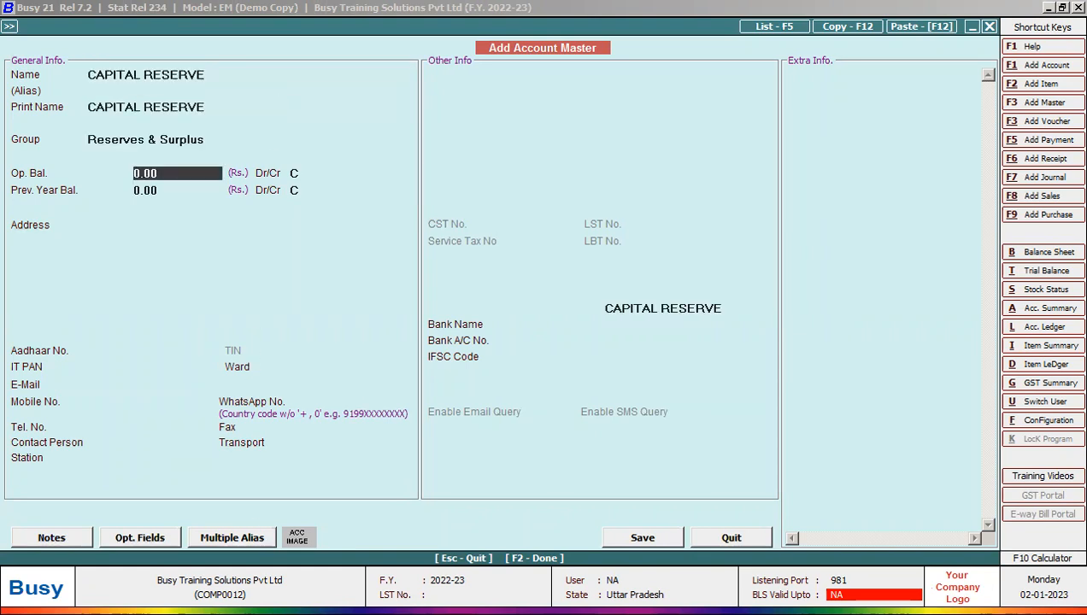
key(alt+Tab)
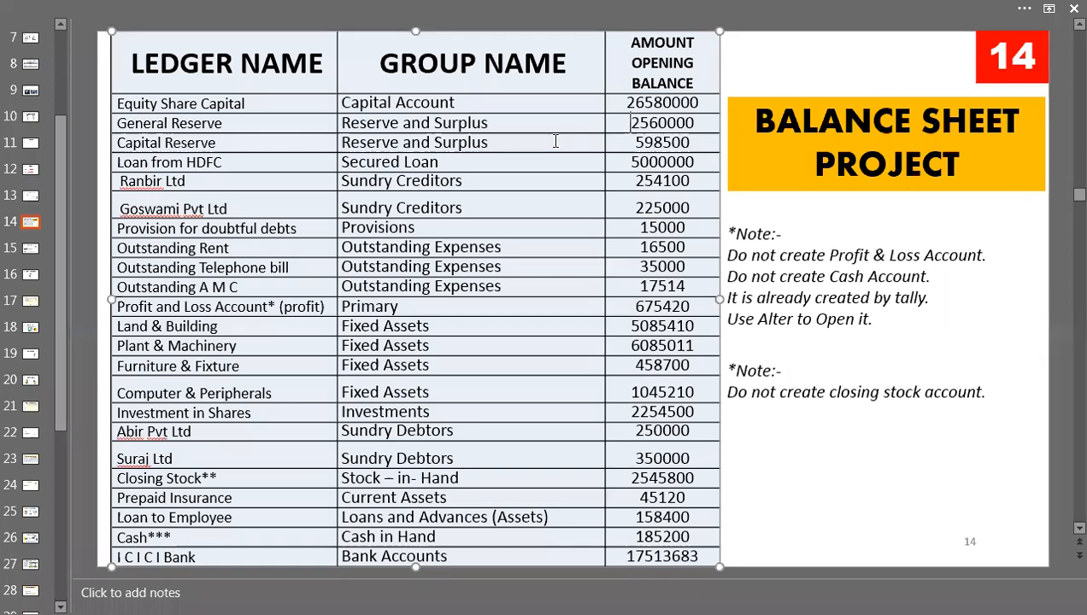
double_click(665, 142)
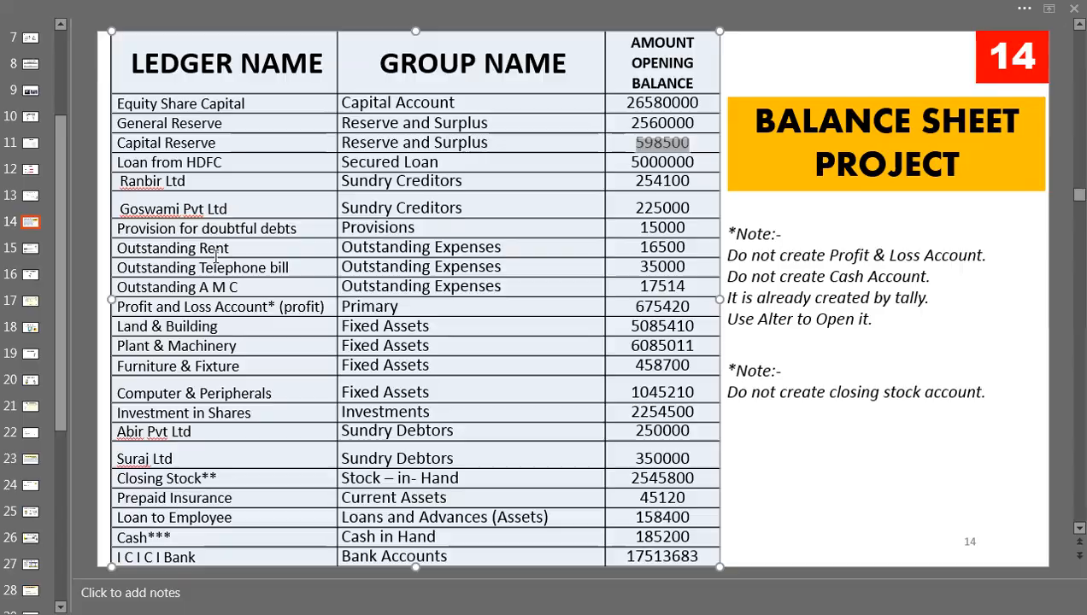
key(alt+Tab)
text(5,98,)
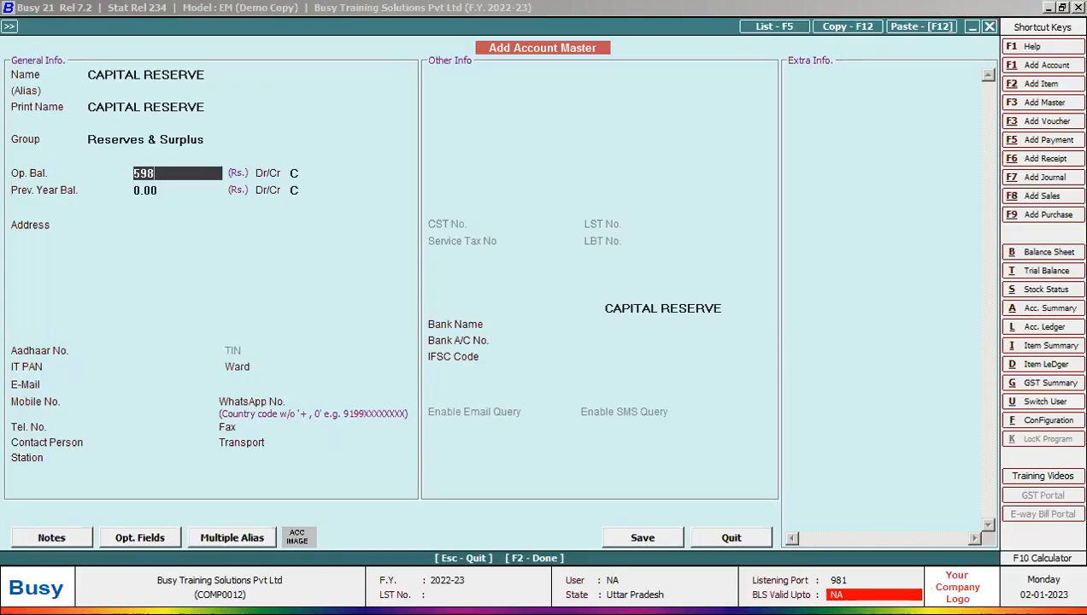
text(500)
key(Return)
key(Return)
key(Return)
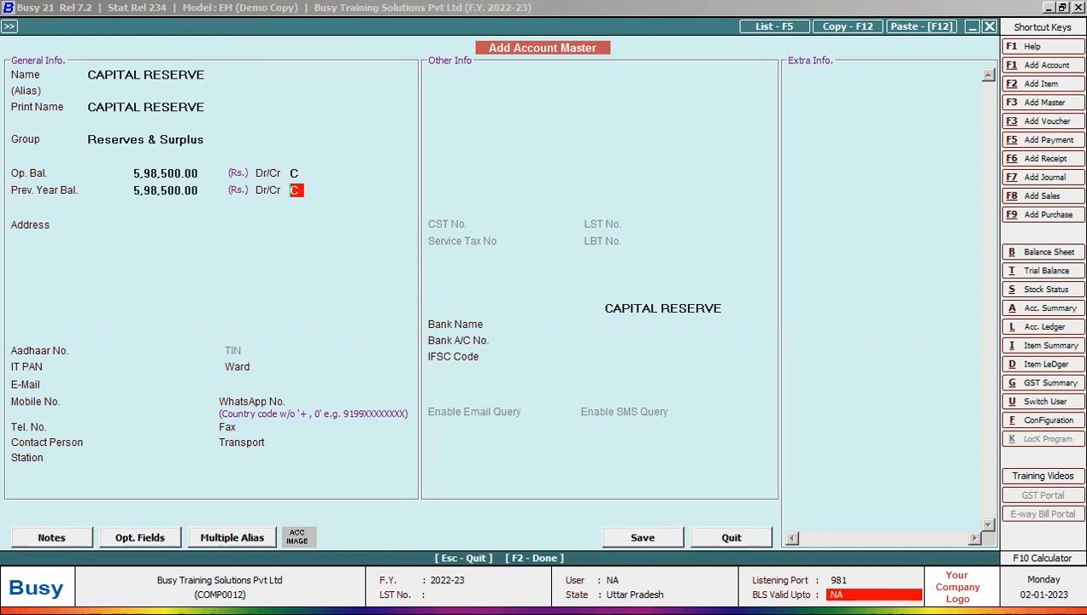
key(Return)
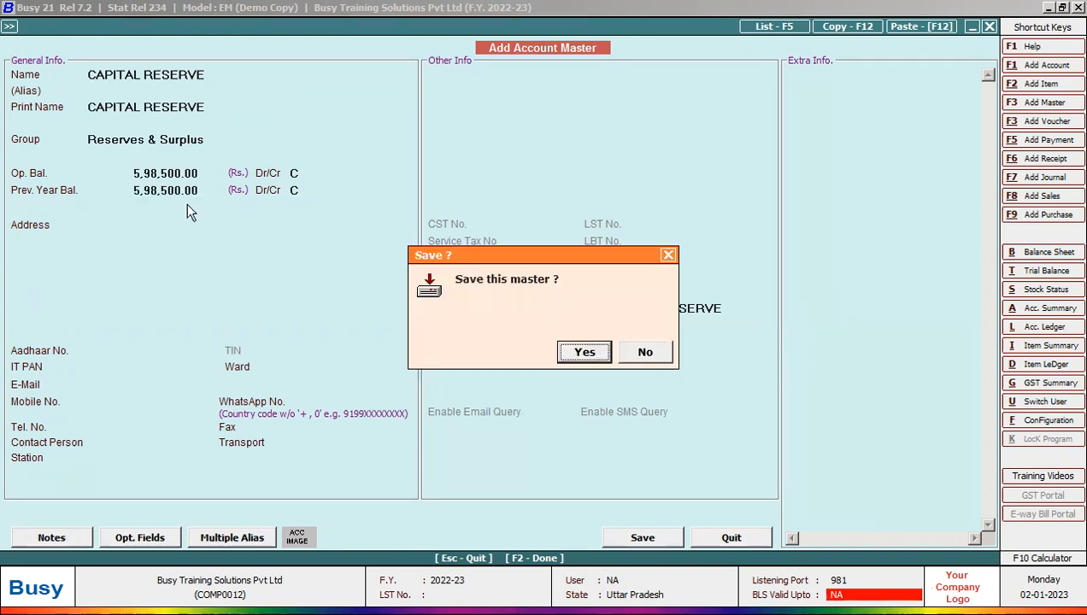
key(Return)
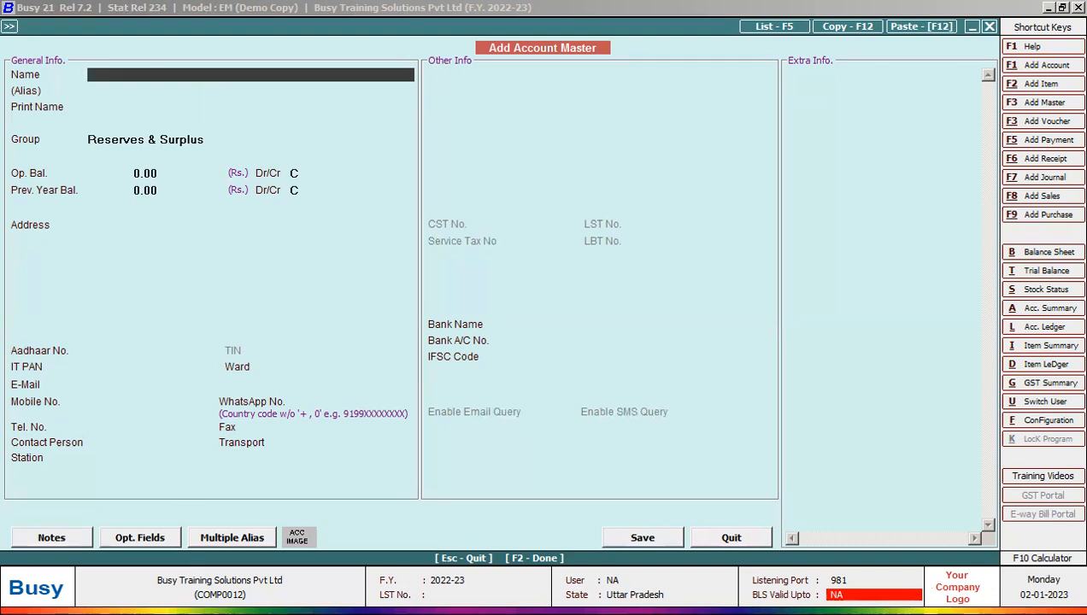
key(alt+Tab)
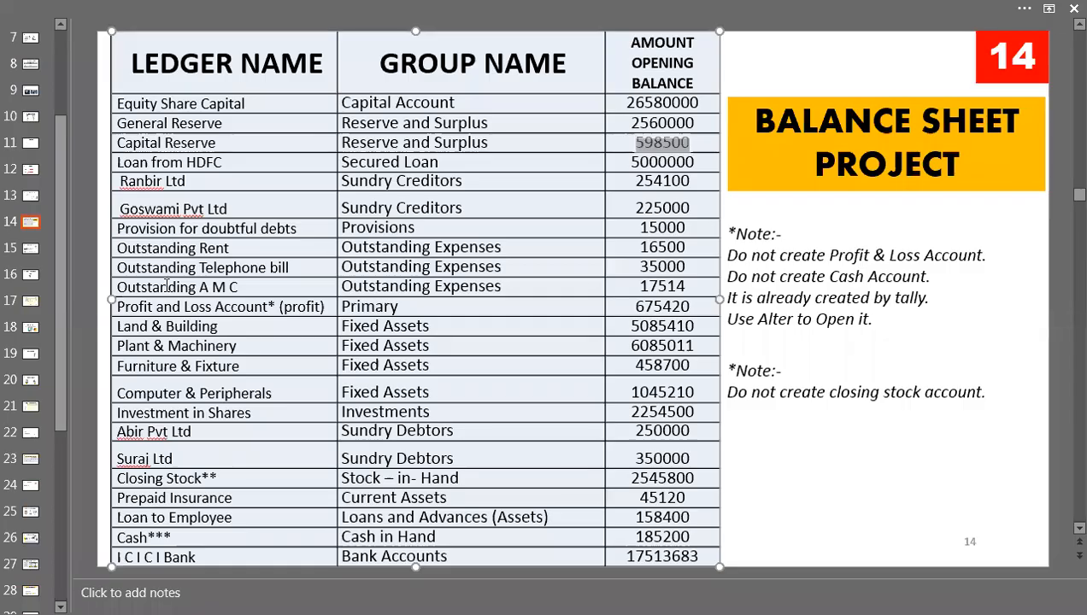
Step: Enter LOAN FROM HDFC as a new account under the Loans (Liability) group
click(123, 164)
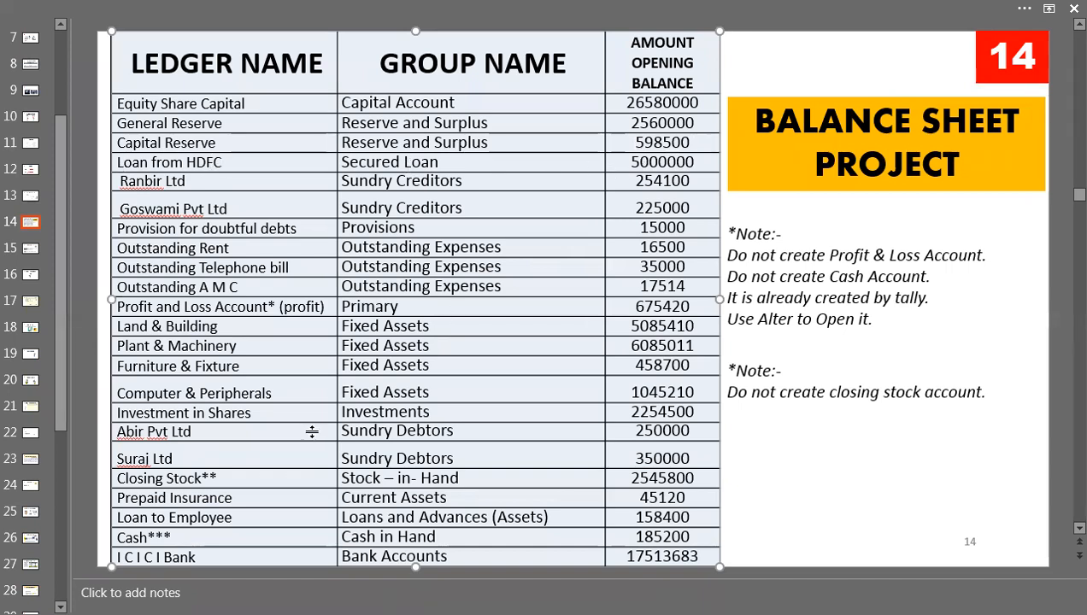
key(alt+Tab)
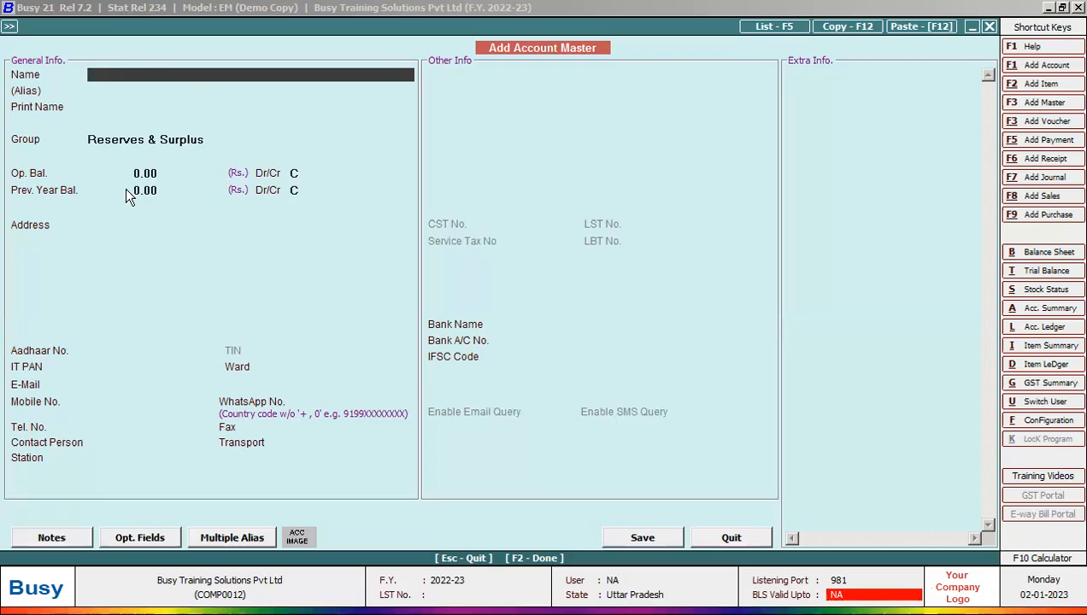
text(LOAN FROM HDFC)
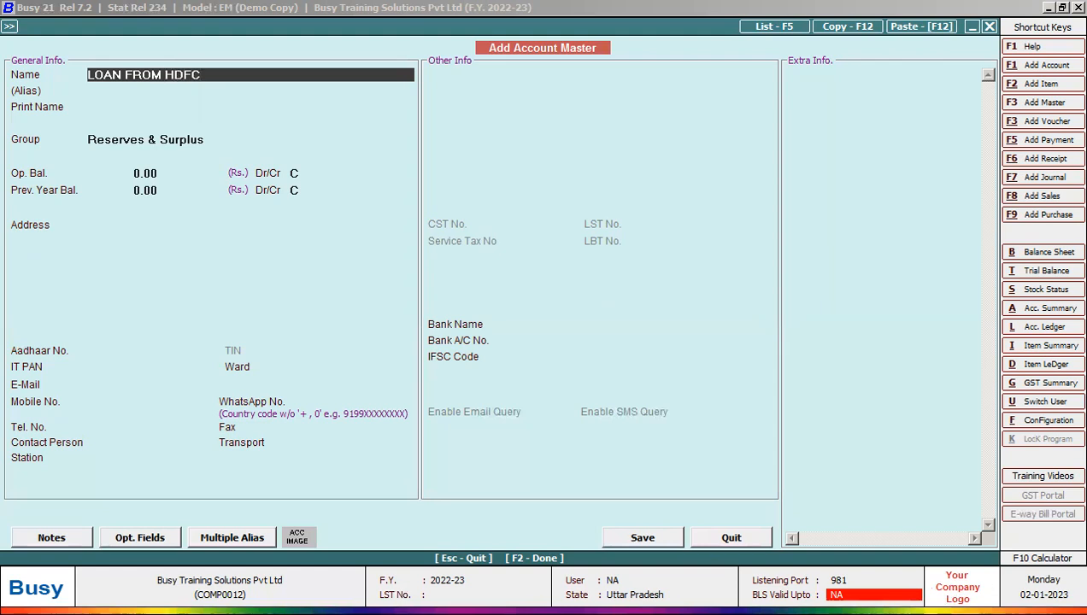
key(Return)
key(Return)
key(Return)
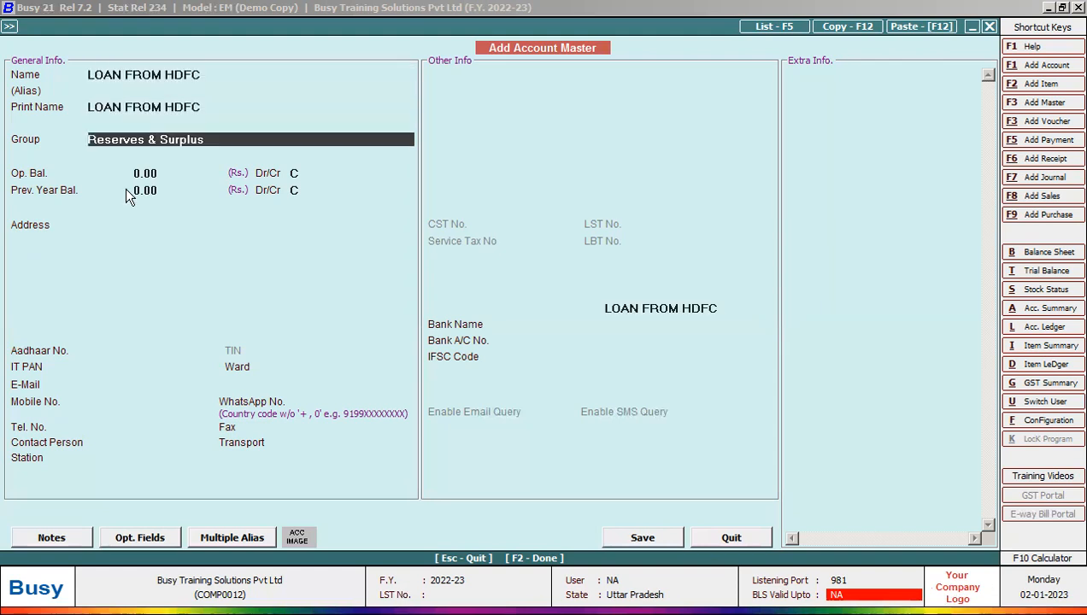
text(LO)
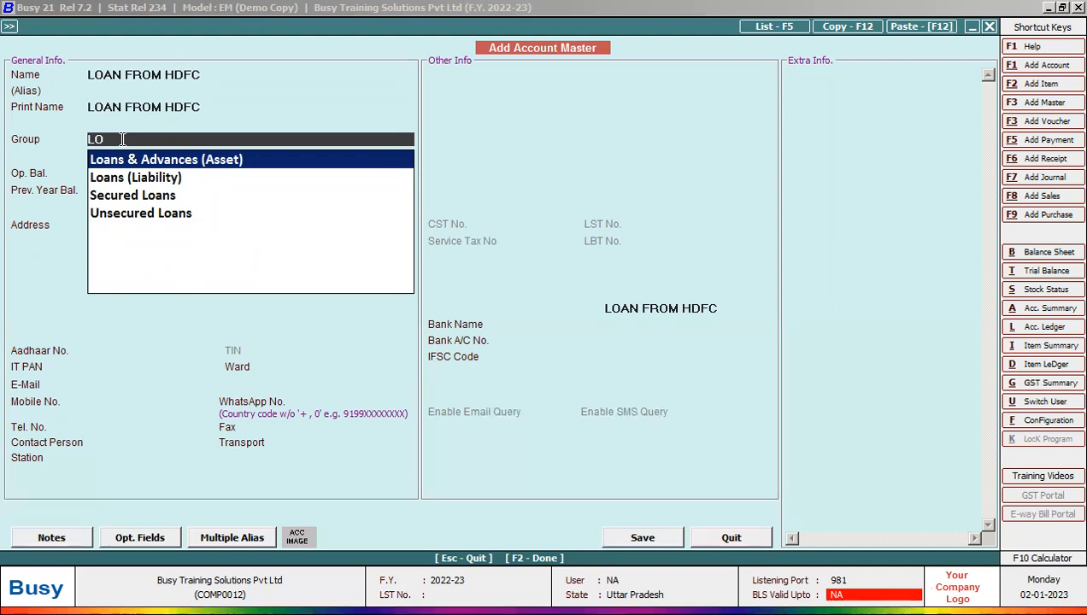
click(107, 180)
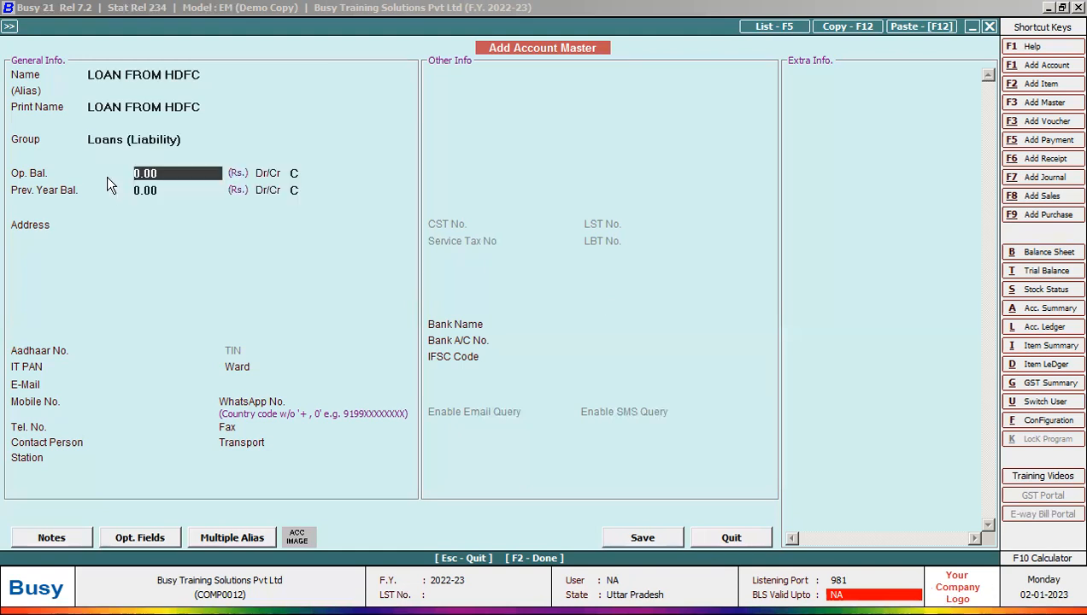
Step: Change the LOAN FROM HDFC group to Secured Loans
click(100, 143)
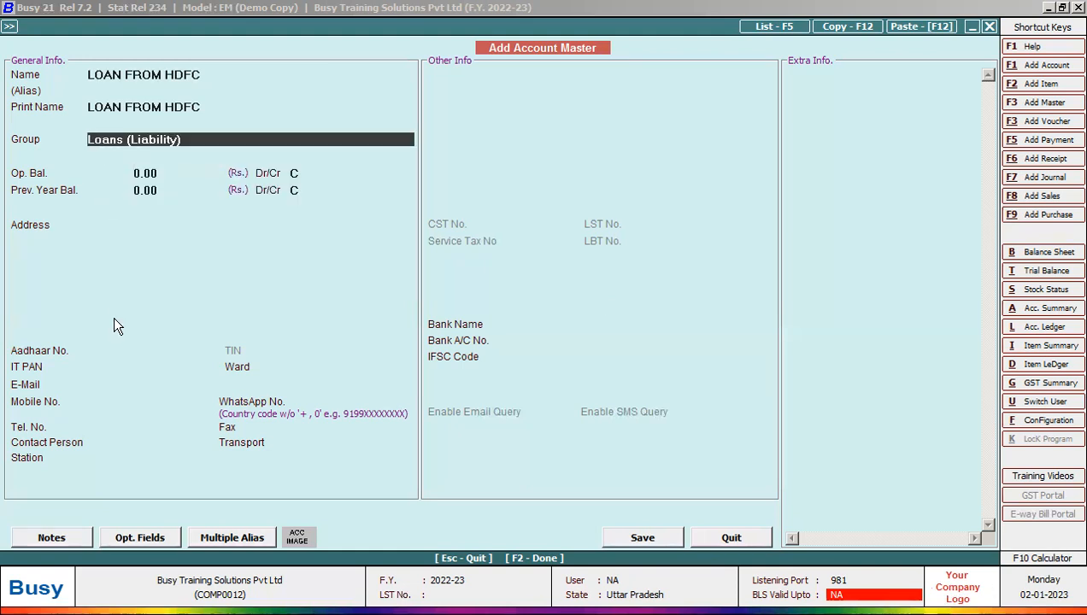
key(BackSpace)
key(BackSpace)
key(BackSpace)
key(BackSpace)
key(BackSpace)
key(BackSpace)
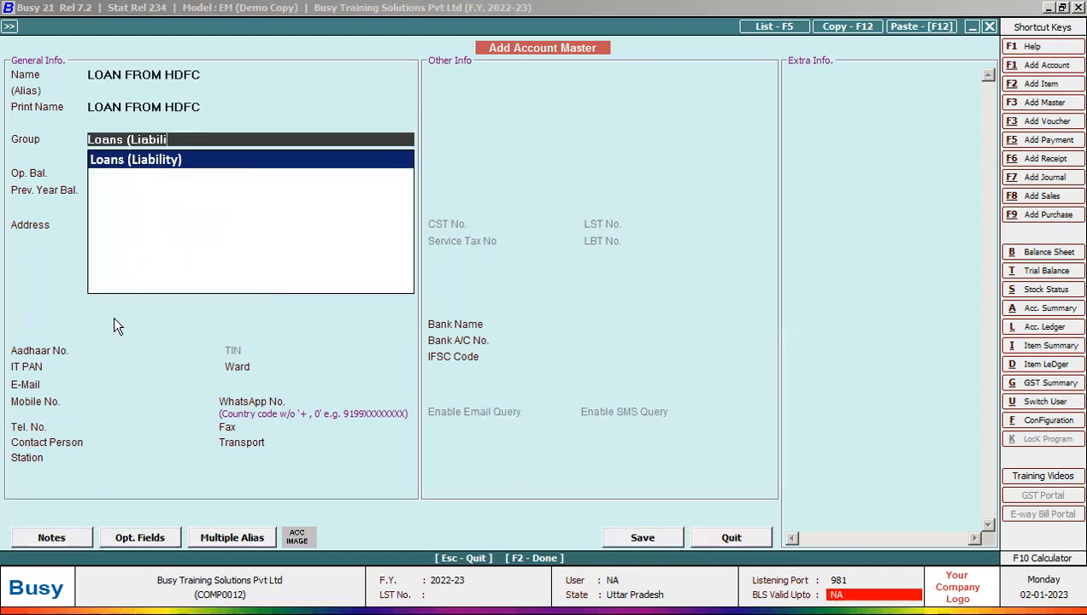
key(BackSpace)
key(BackSpace)
key(BackSpace)
key(BackSpace)
key(BackSpace)
key(BackSpace)
key(BackSpace)
key(BackSpace)
key(BackSpace)
key(BackSpace)
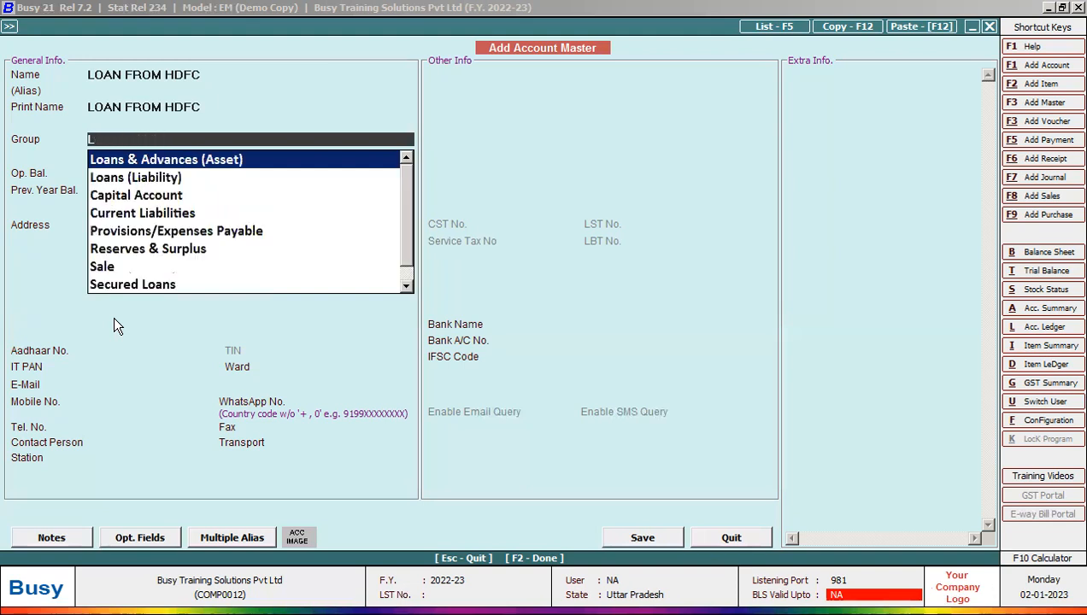
key(BackSpace)
text(LO)
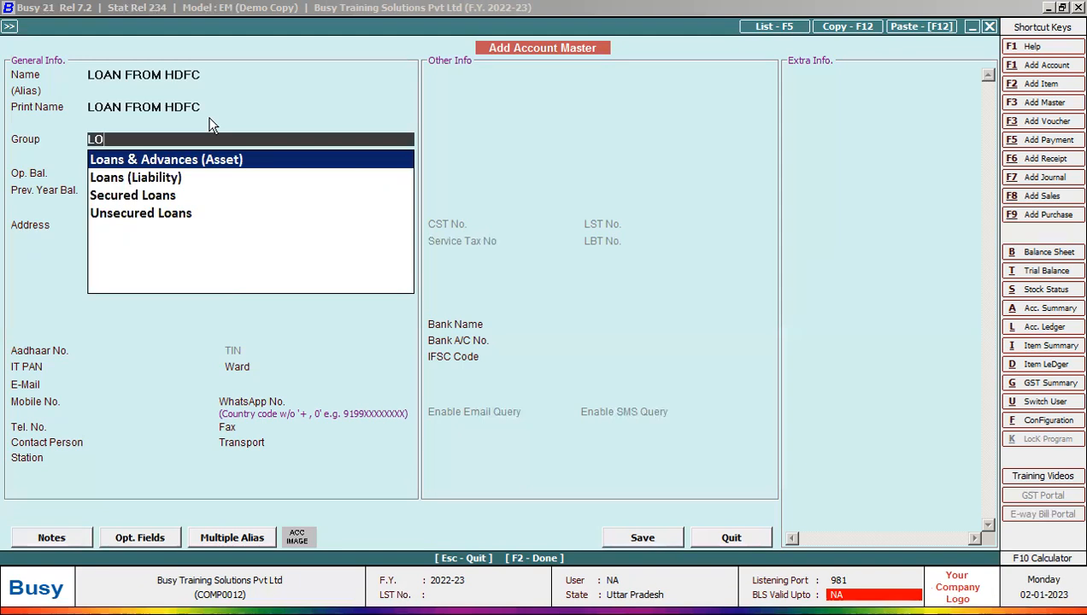
double_click(176, 198)
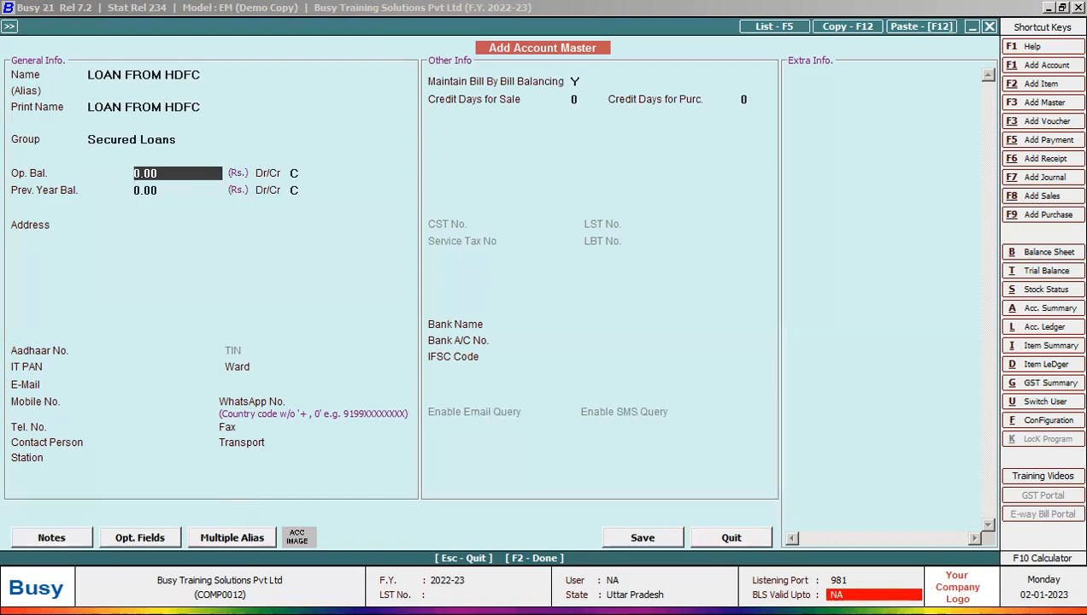
Step: Give LOAN FROM HDFC a 50,00,000.00 opening balance, as listed in the ledger table slide
key(alt+Tab)
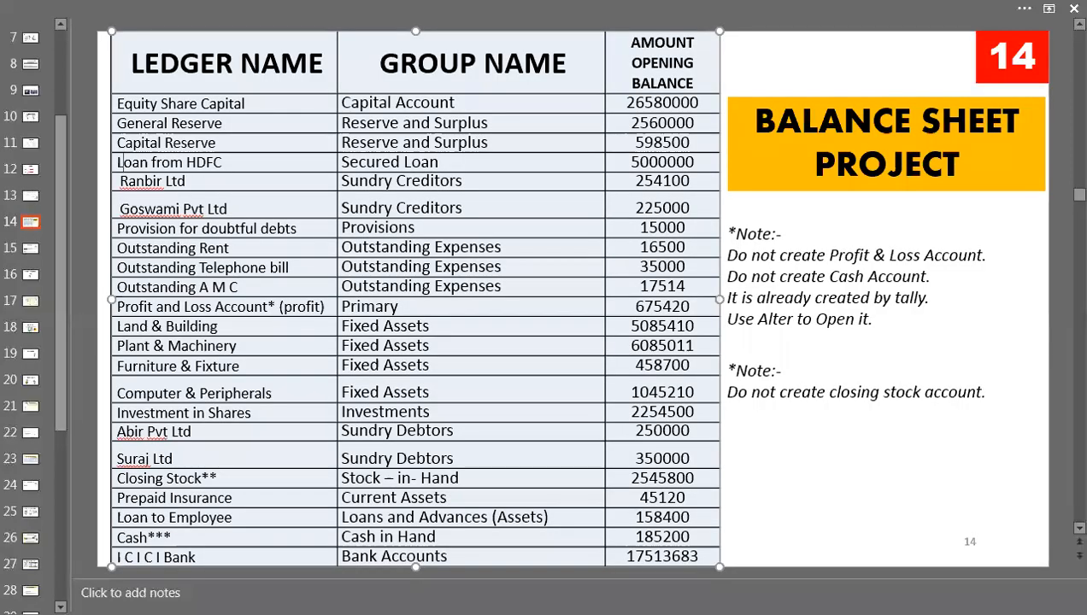
key(alt+Tab)
text(5)
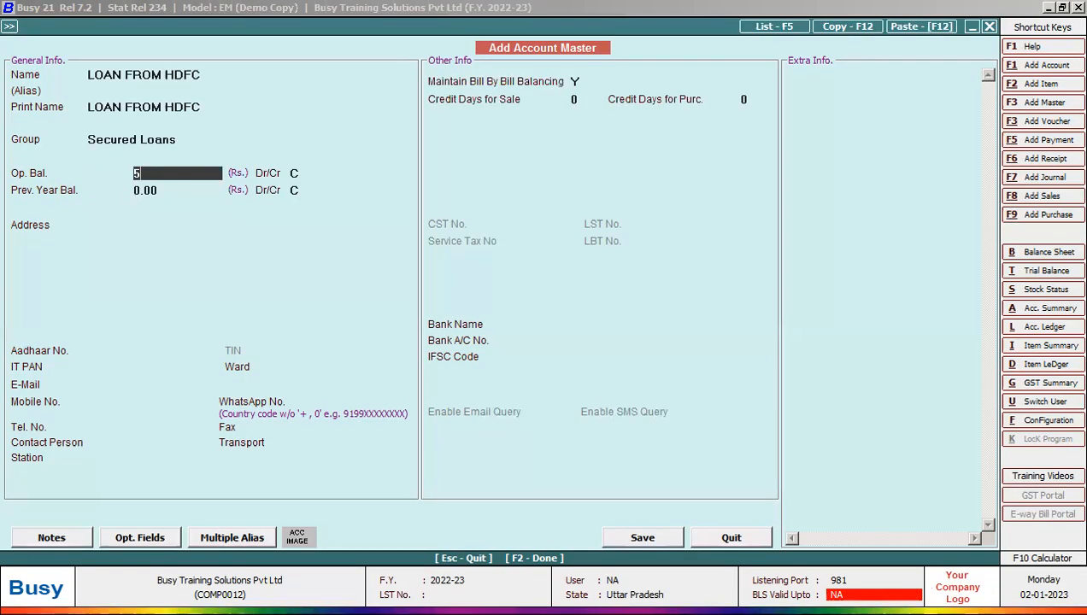
text(000000)
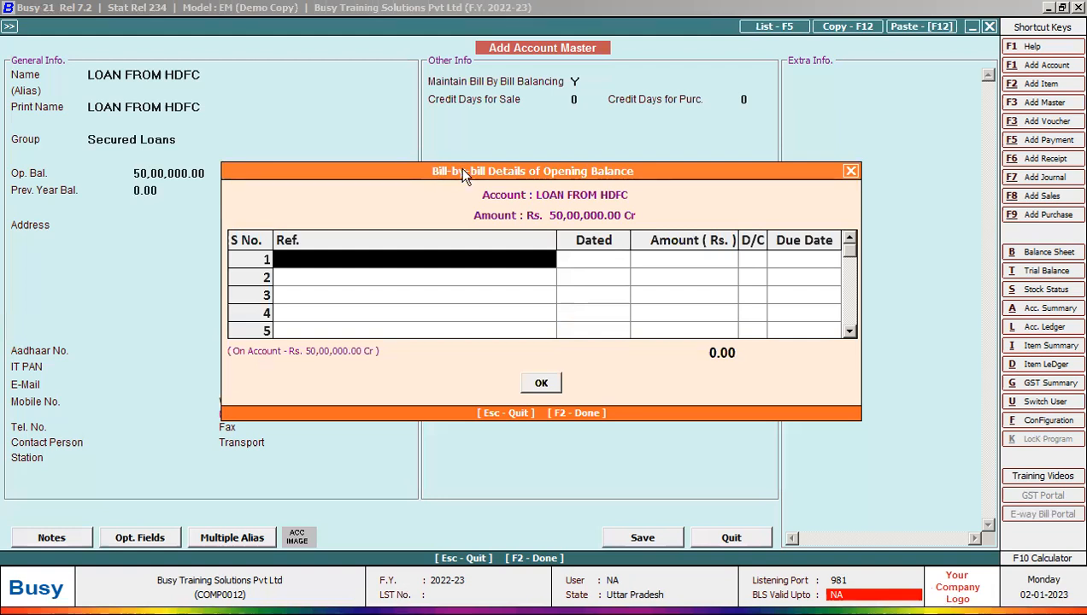
click(850, 171)
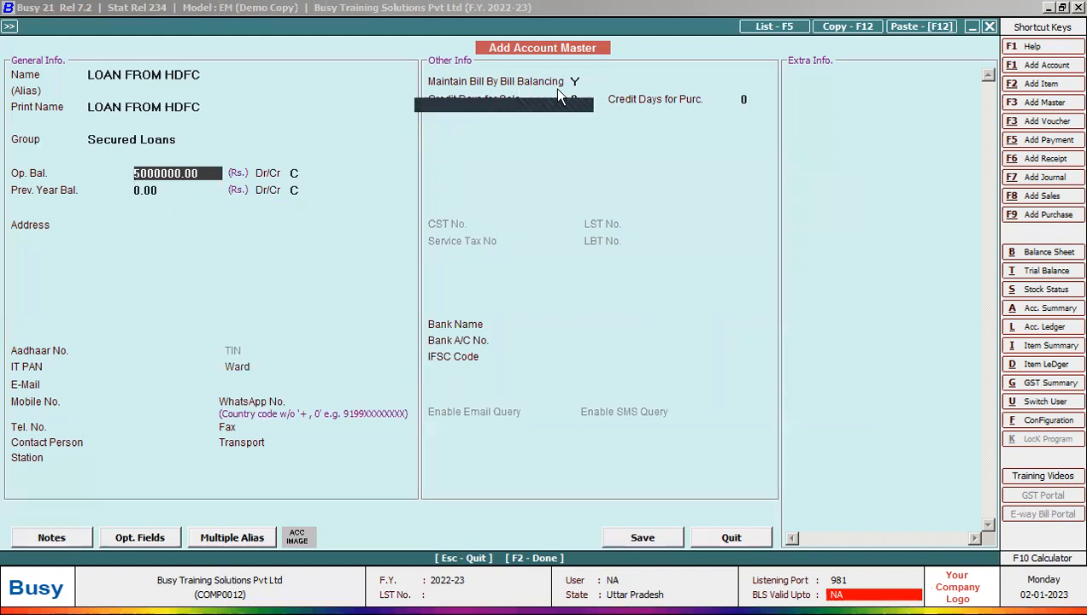
key(Return)
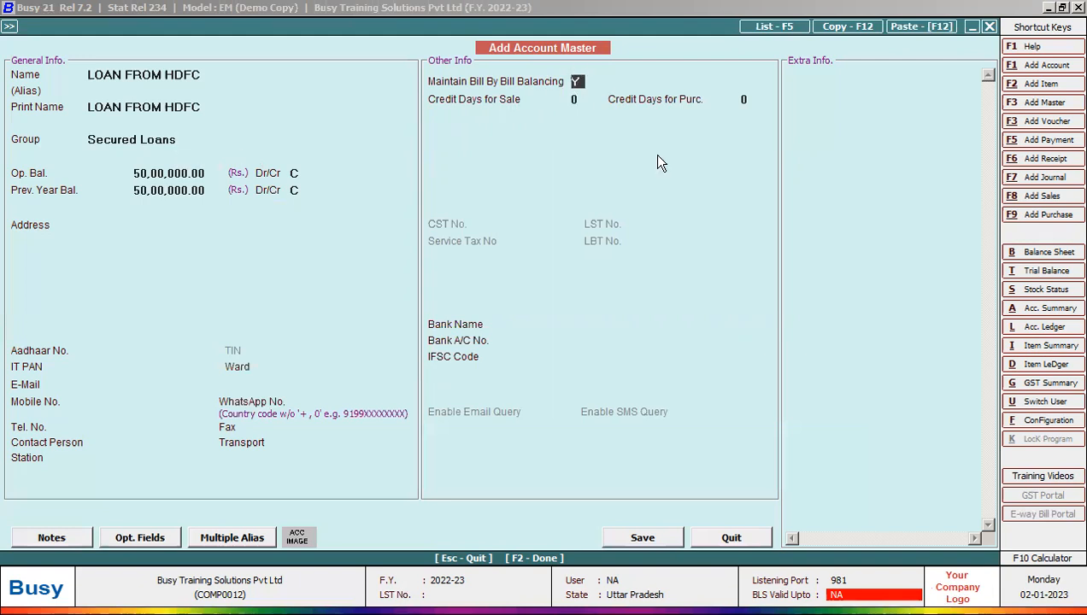
Step: Turn off bill-by-bill balancing, then save and close the LOAN FROM HDFC account
key(n)
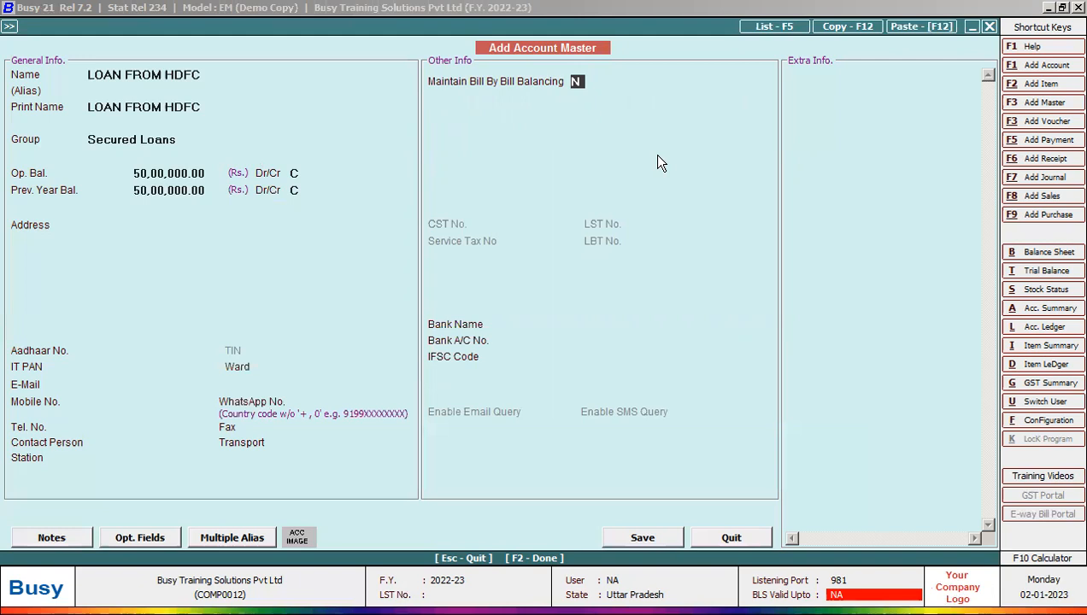
key(F2)
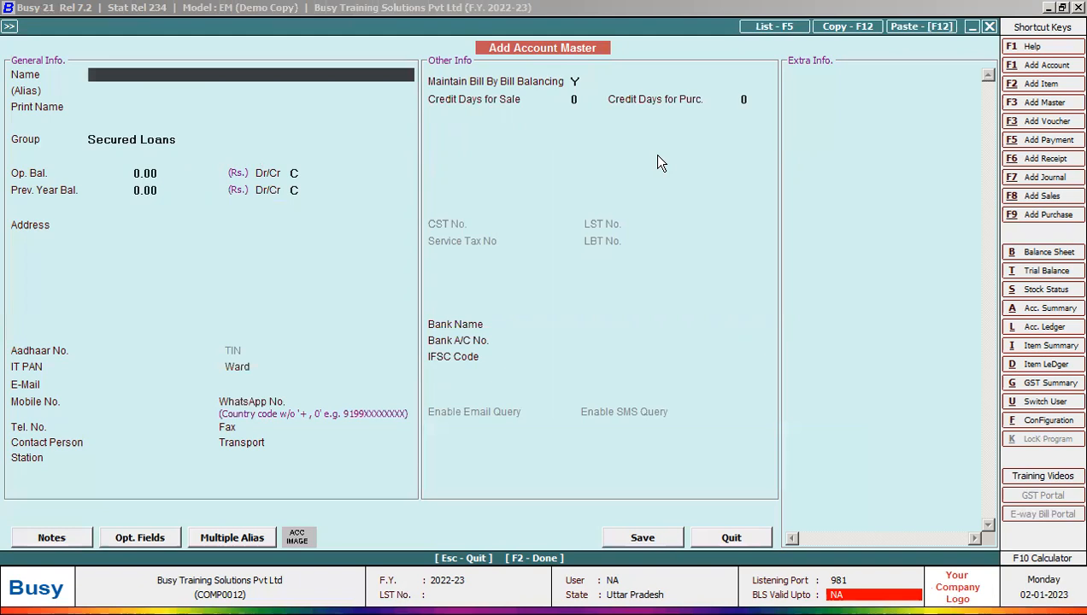
key(Escape)
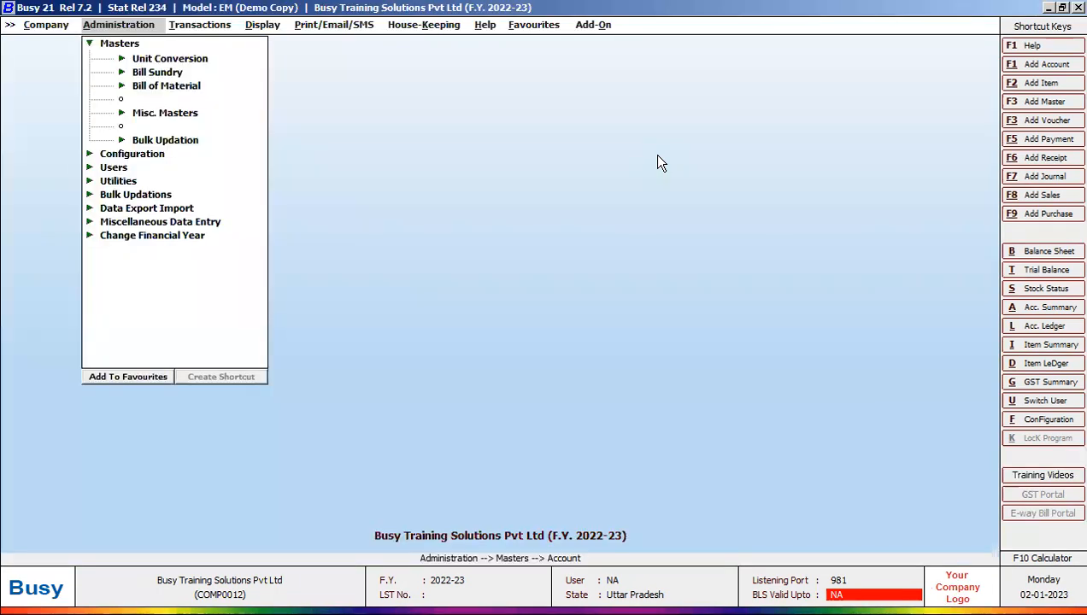
Step: Leave Masters and open Display > Final Results > Balance Sheet > Horizontal (Standard)
key(Escape)
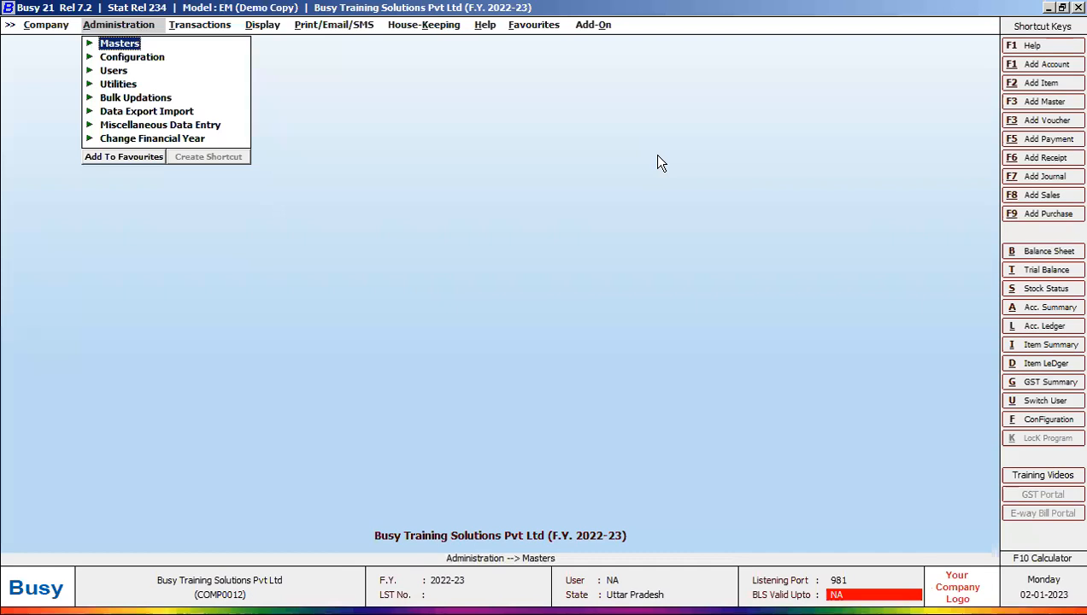
key(Right)
key(Right)
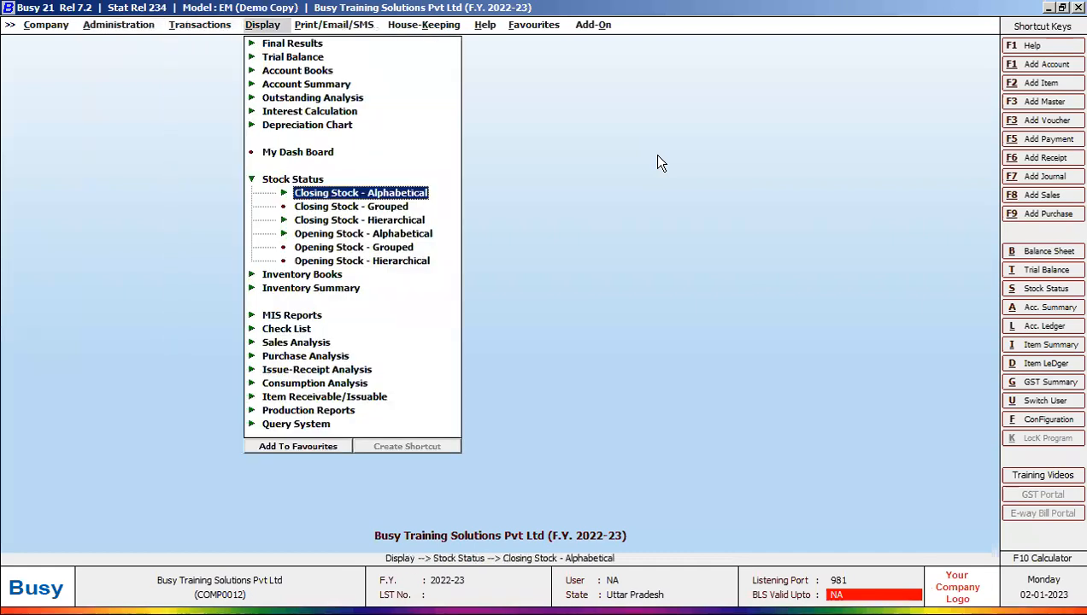
key(Escape)
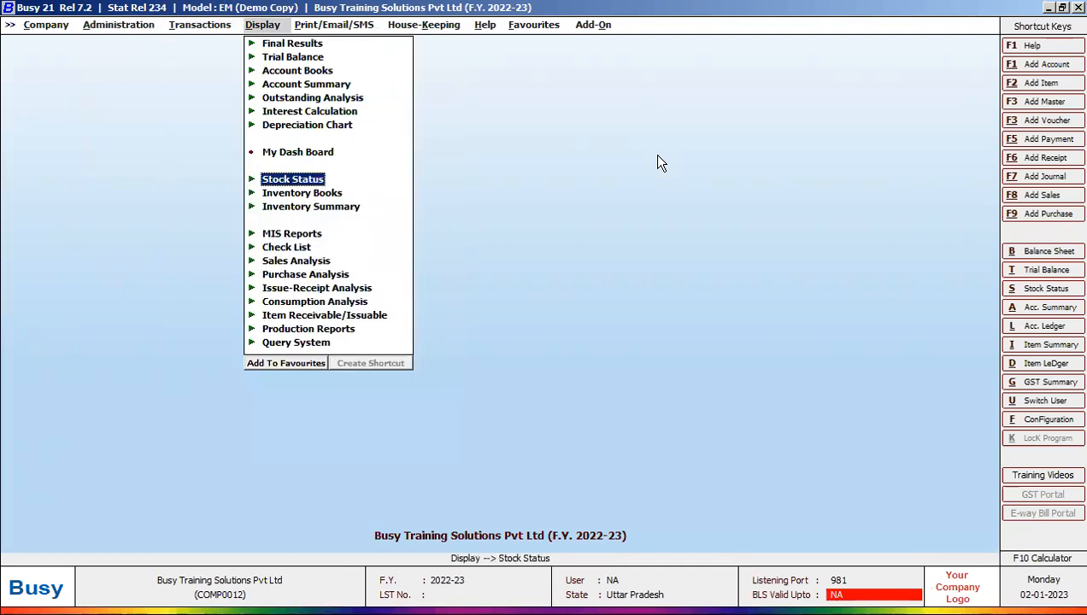
key(Up)
key(Up)
key(Up)
key(Up)
key(Up)
key(Up)
key(Up)
key(Up)
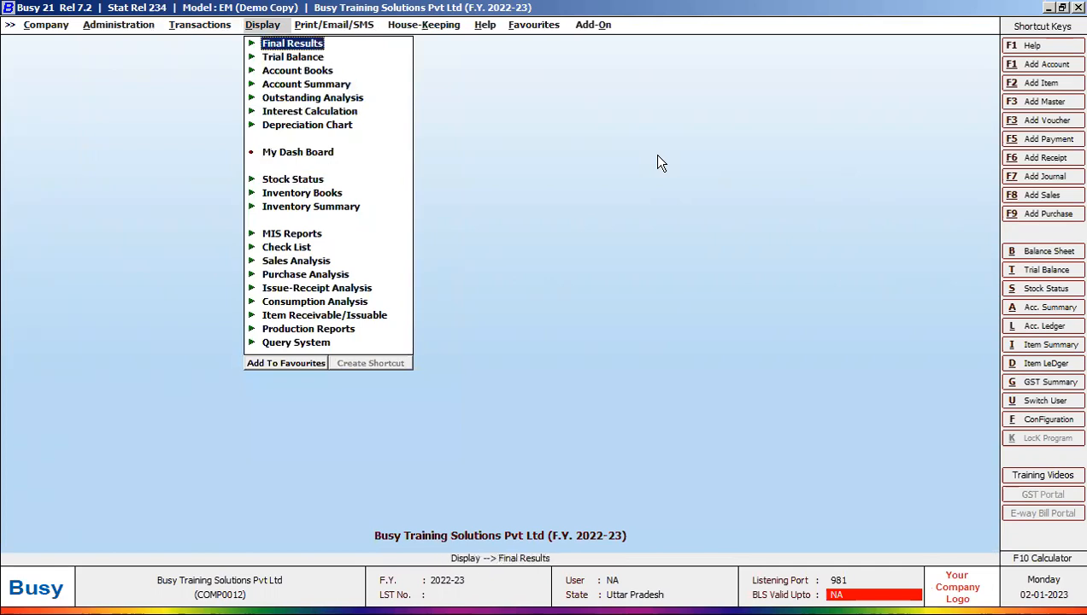
key(Right)
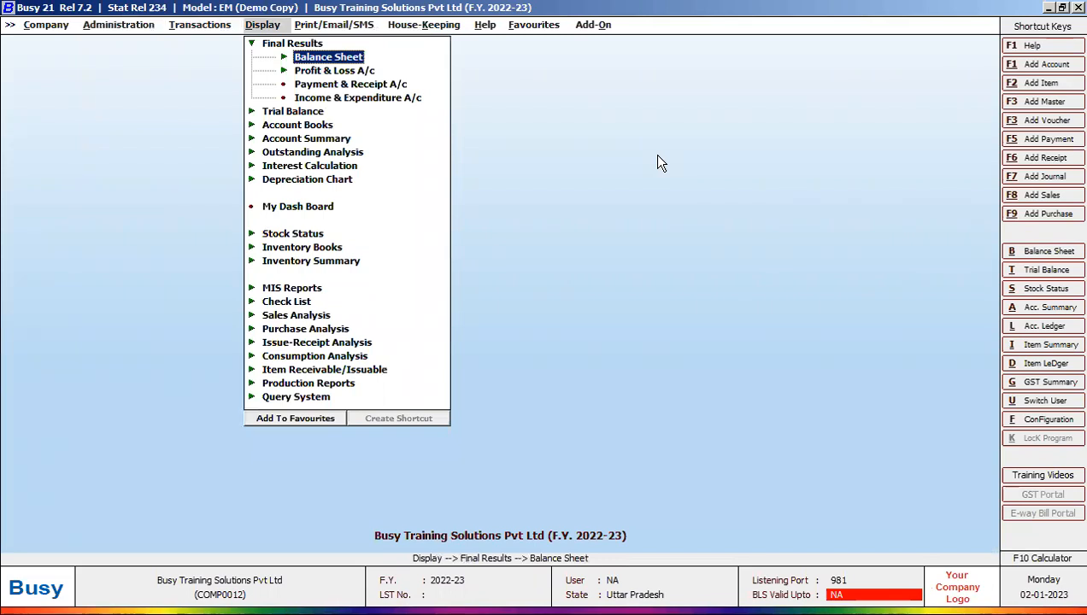
key(Right)
key(Down)
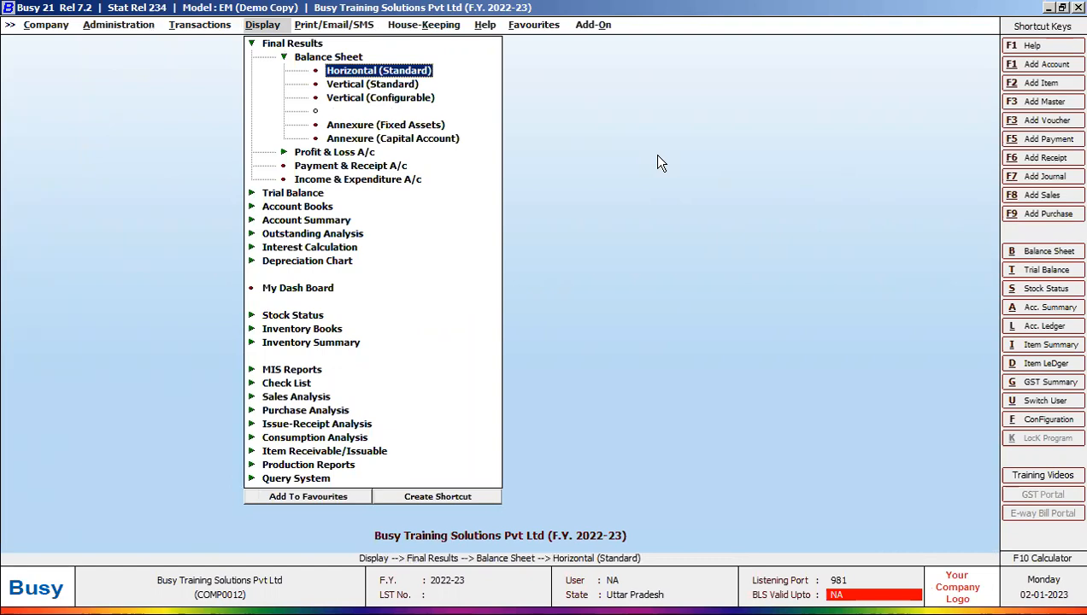
key(Return)
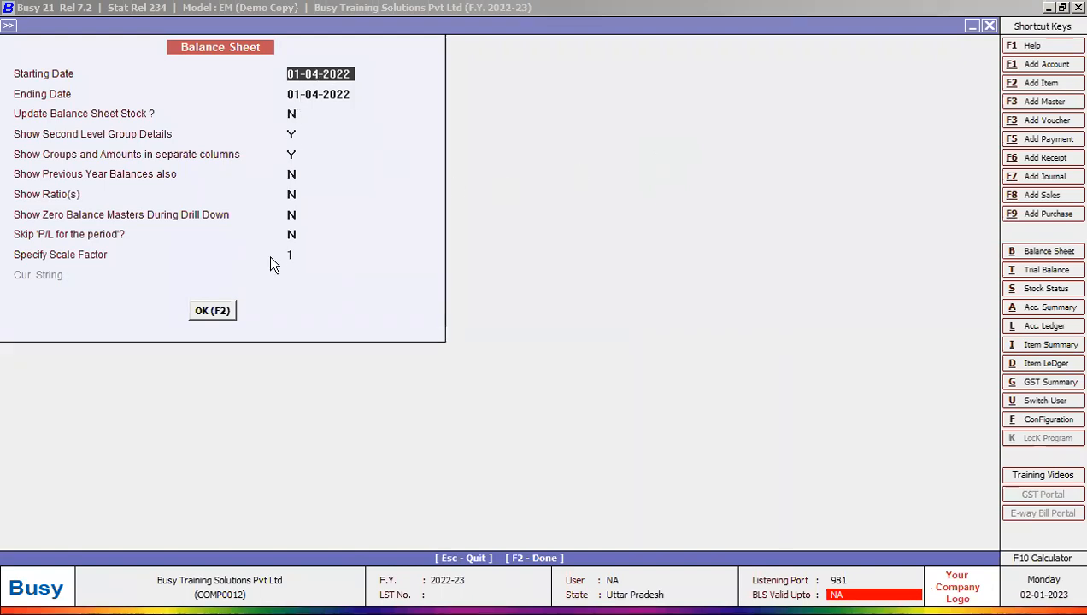
Step: Generate the Balance Sheet, check Capital Account 2,97,38,500.00 and Reserves & Surplus 31,58,500.00, then close it
click(217, 309)
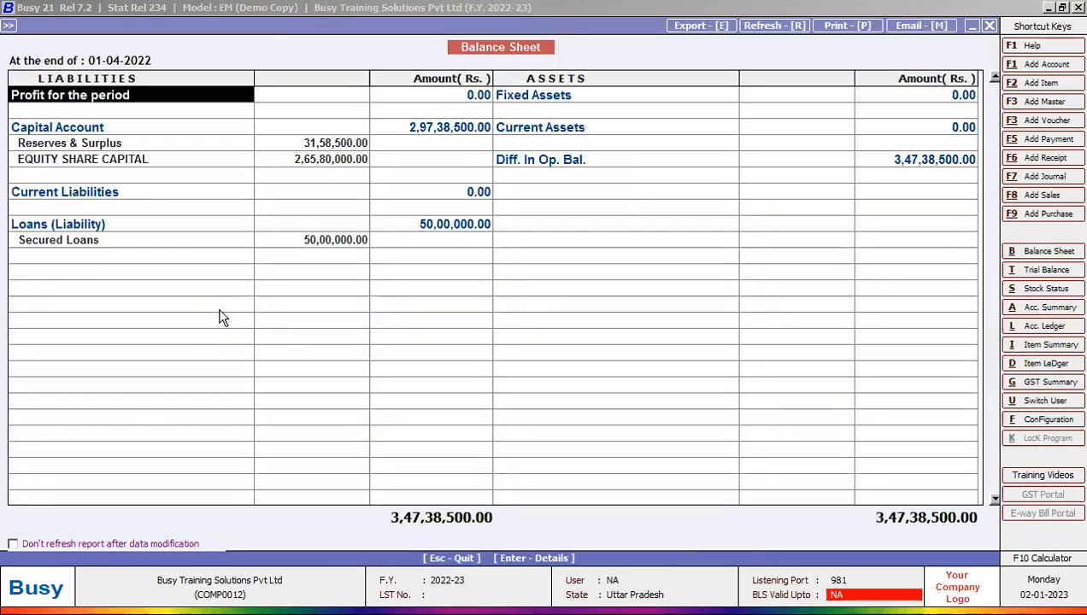
click(114, 128)
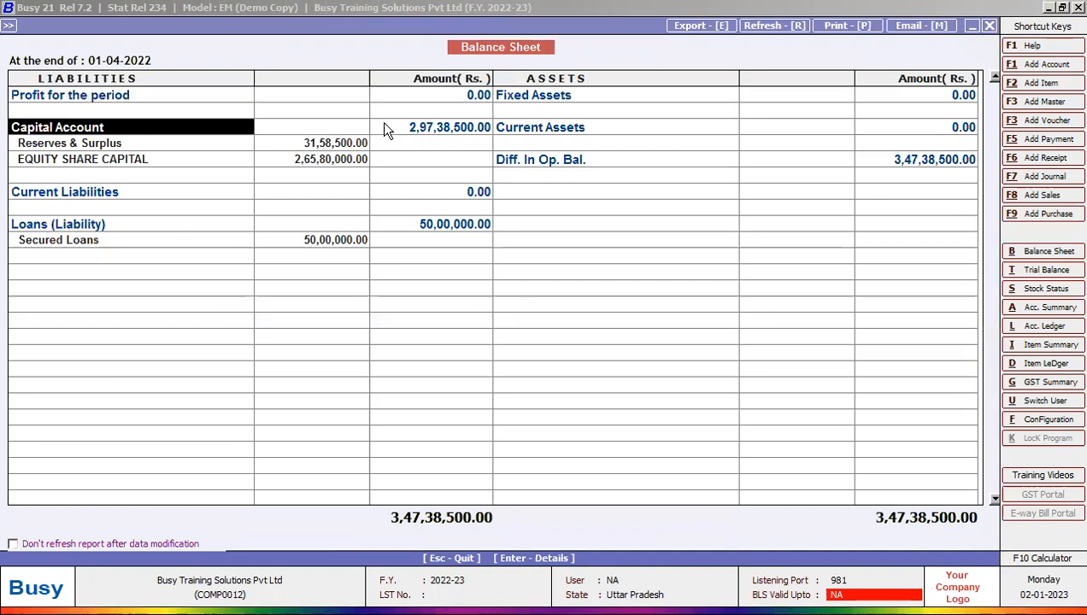
click(418, 128)
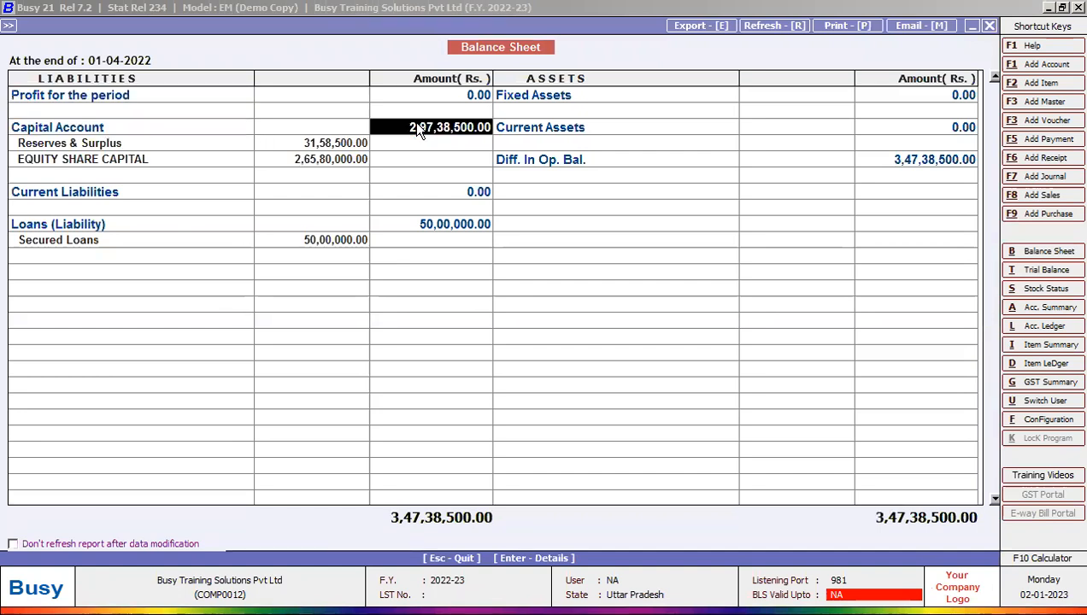
click(140, 142)
click(285, 145)
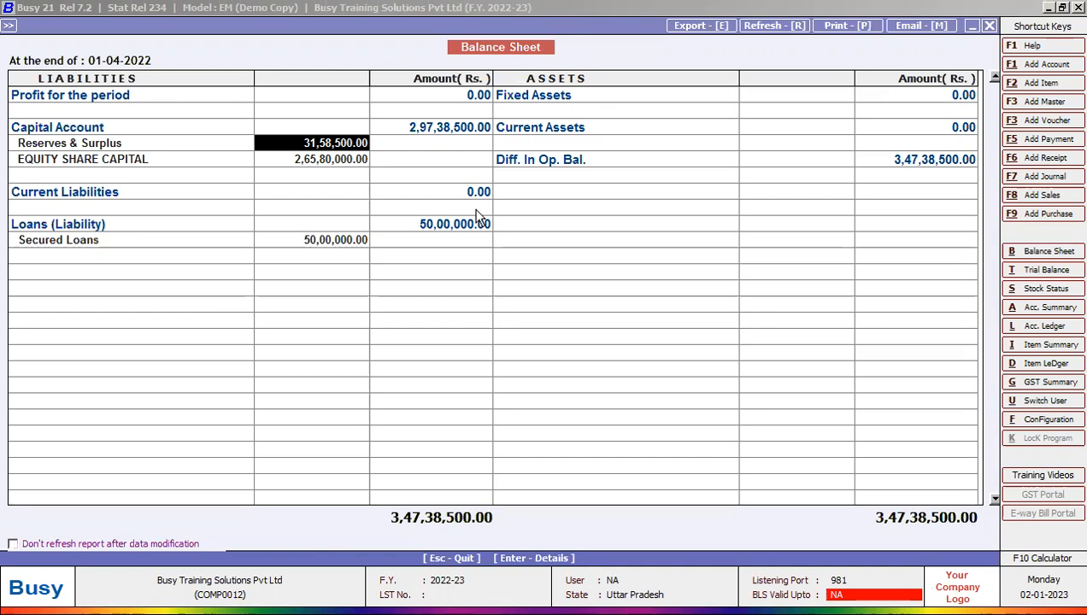
key(Escape)
key(Escape)
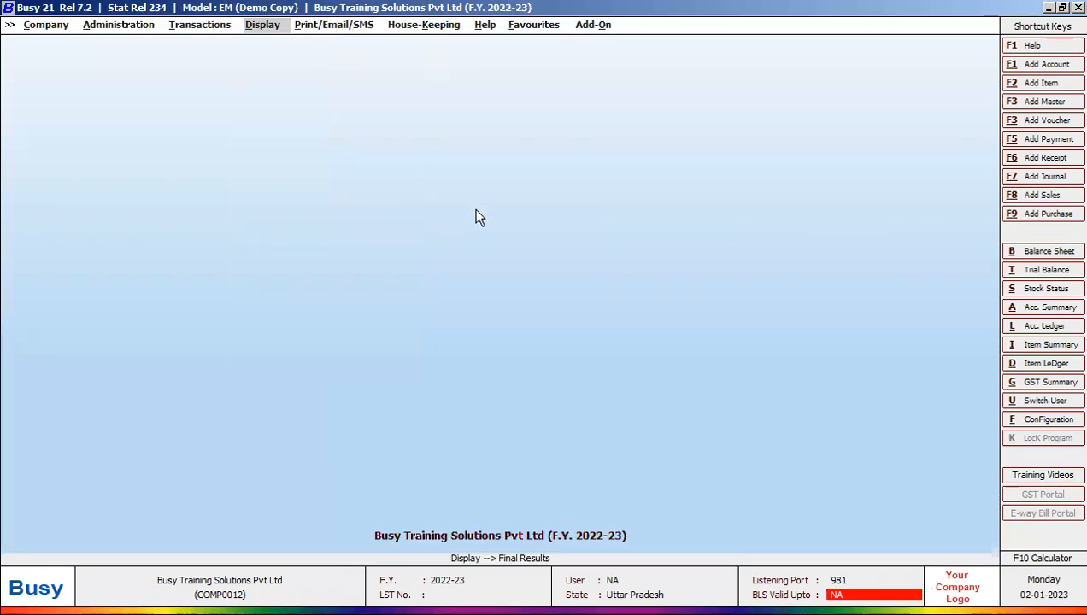